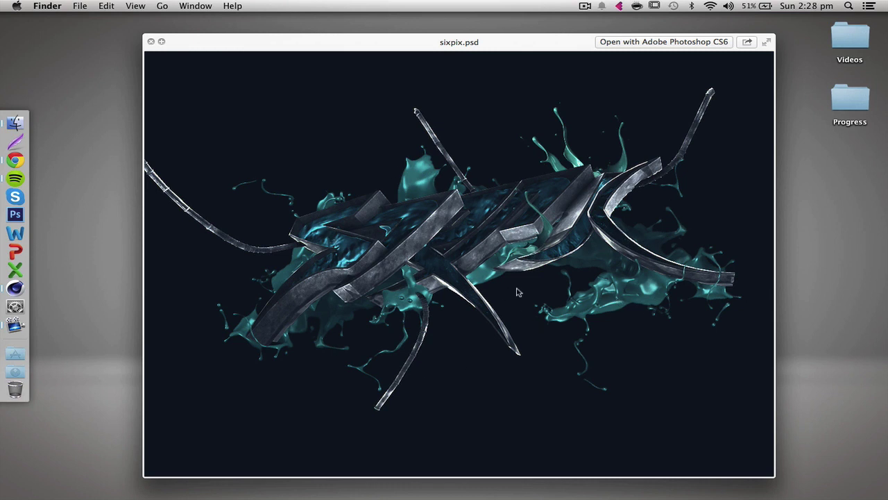
# - Close the sixpix.psd preview, switch to Cinema 4D and create a new empty project
pyautogui.press('space')
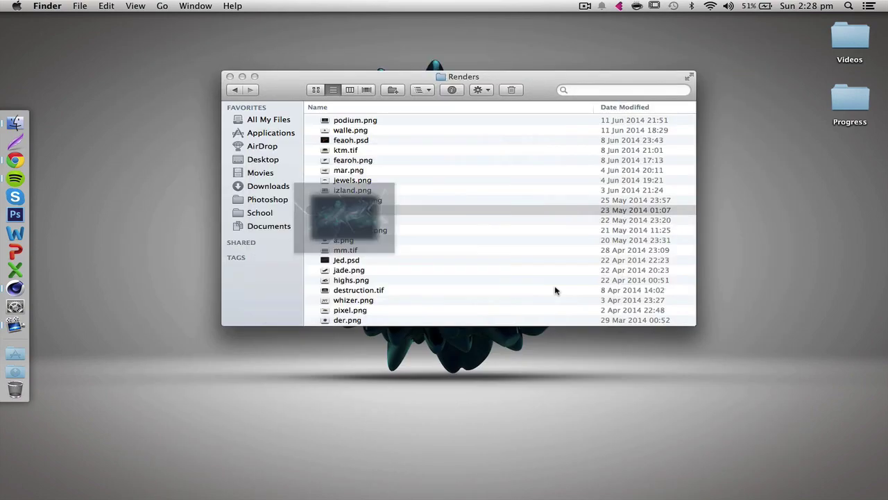
pyautogui.hotkey('ctrl', 'Left')
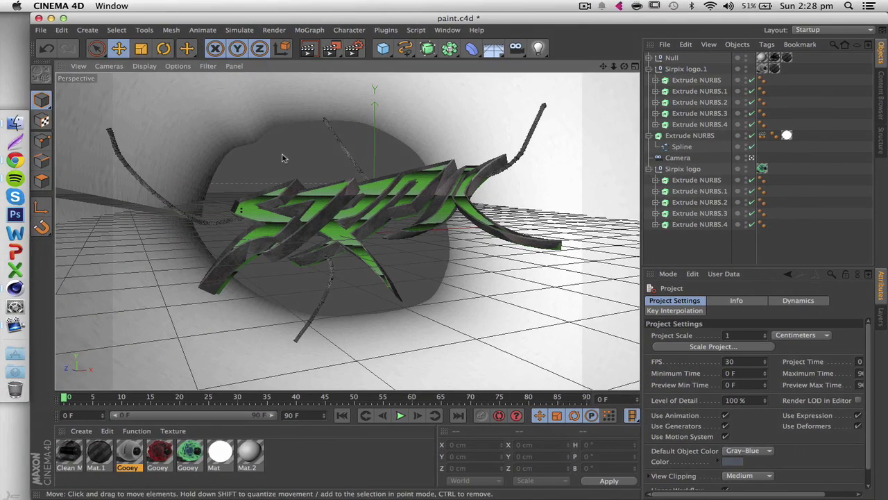
pyautogui.press('super+n')
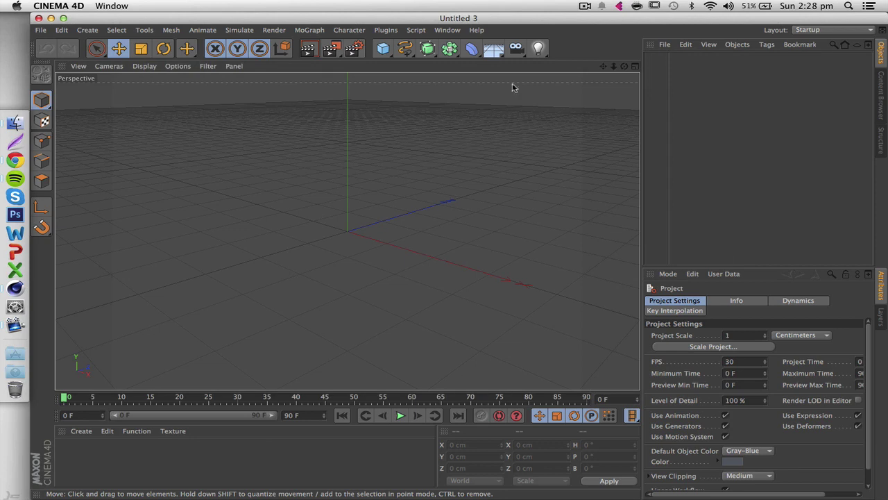
# - Add a MoText object to the scene and set its alignment to Middle
pyautogui.click(308, 31)
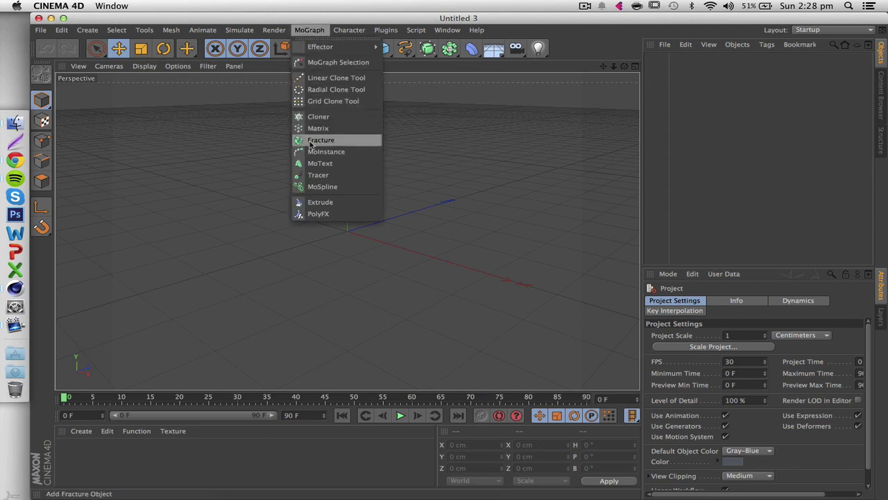
pyautogui.click(320, 163)
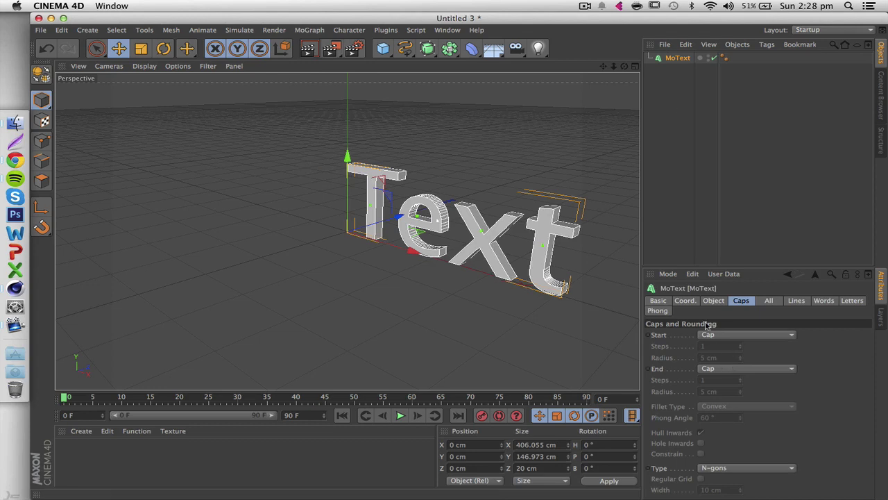
pyautogui.click(715, 300)
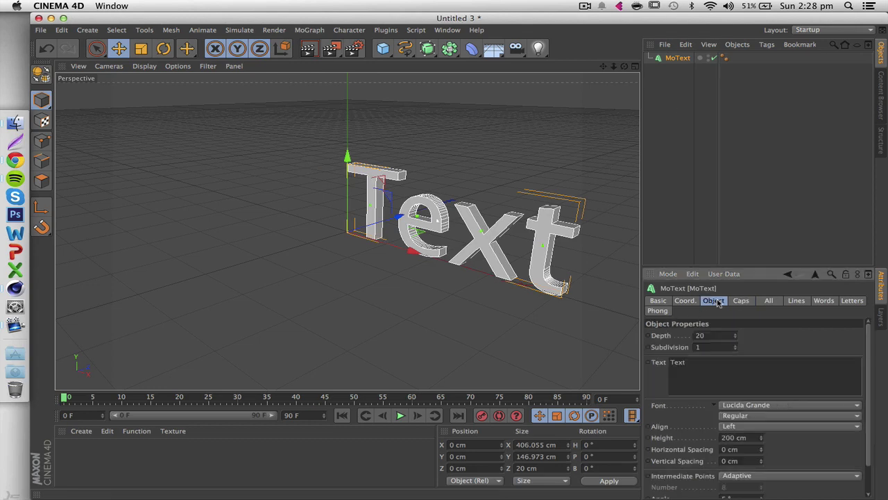
pyautogui.click(747, 428)
pyautogui.click(745, 449)
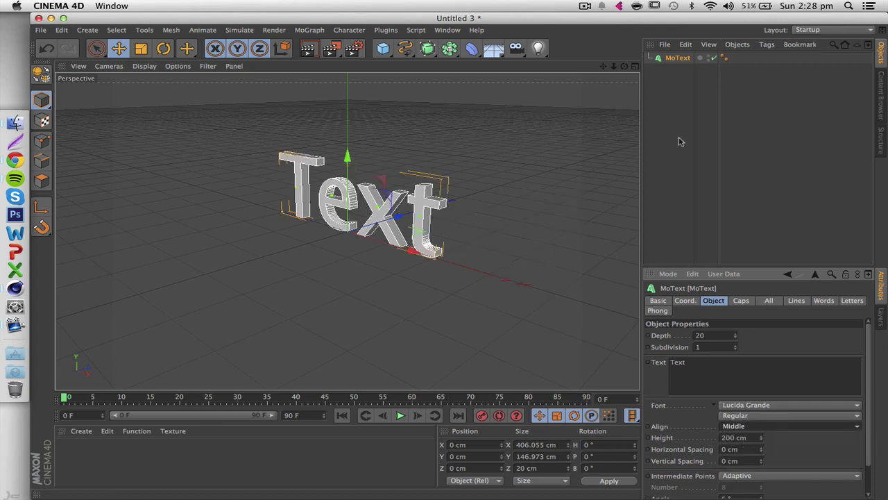
# - Replace the MoText object's default wording with "PAINT"
pyautogui.moveTo(623, 65); pyautogui.dragTo(659, 60)
pyautogui.click(703, 372)
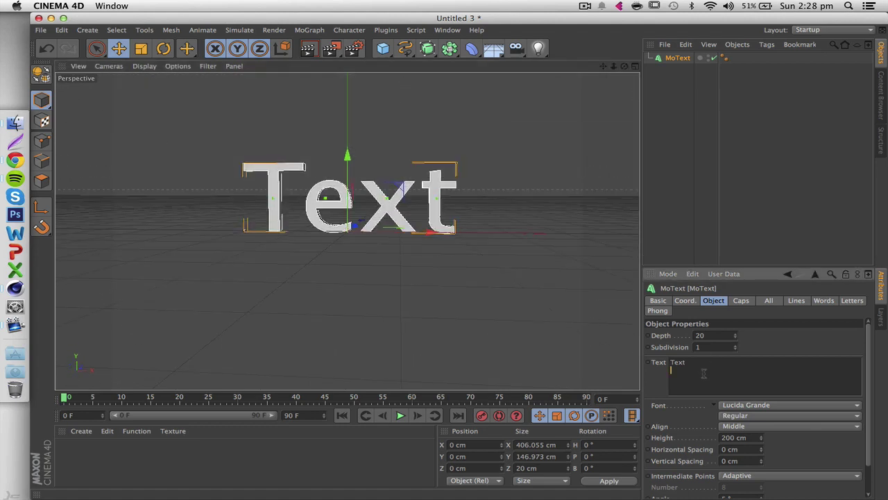
pyautogui.press('super+a')
pyautogui.write('paint')
pyautogui.click(778, 167)
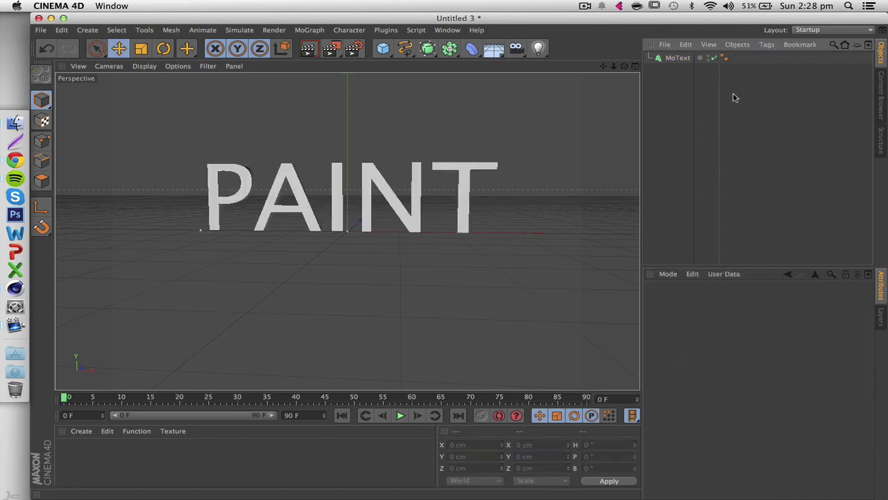
# - Increase the extrusion depth of the PAINT text to 66
pyautogui.click(310, 211)
pyautogui.scroll(3, 310, 211)
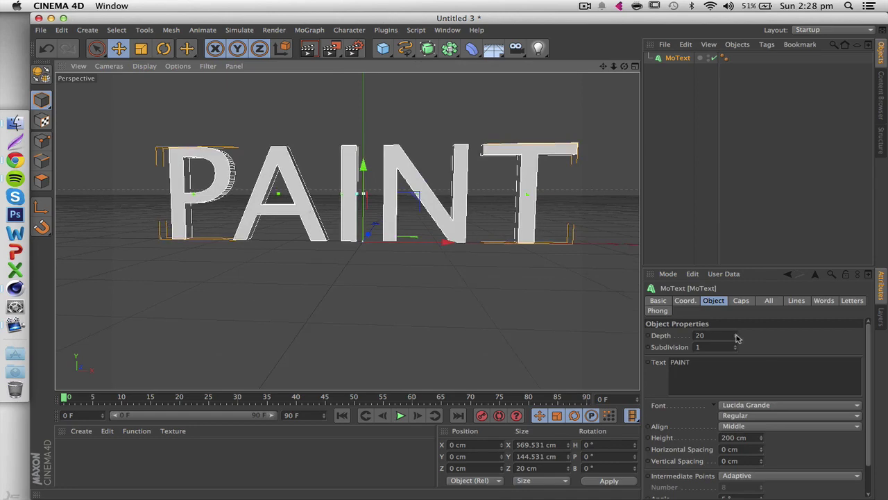
pyautogui.moveTo(735, 335); pyautogui.dragTo(763, 323)
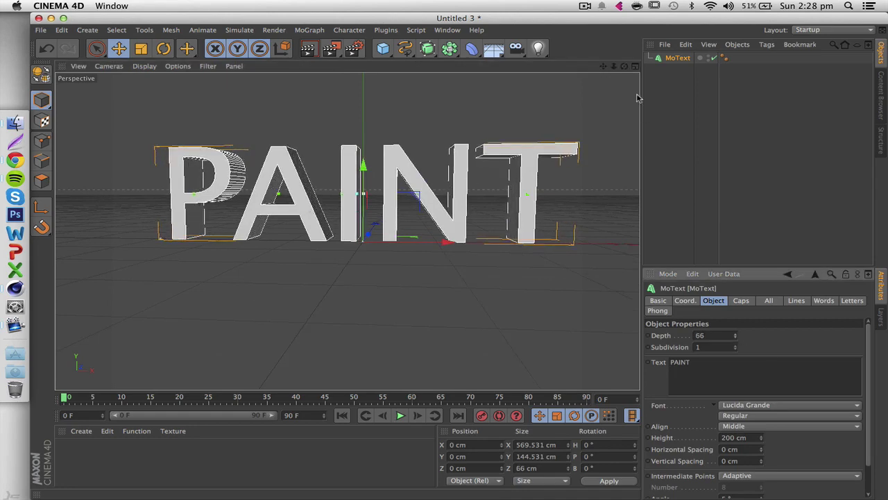
# - Duplicate the PAINT text object and set both the start and end caps of the copy to Fillet
pyautogui.moveTo(625, 66)
pyautogui.mouseDown()
pyautogui.moveTo(604, 70)
pyautogui.moveTo(645, 69)
pyautogui.moveTo(613, 67)
pyautogui.moveTo(610, 109)
pyautogui.mouseUp()
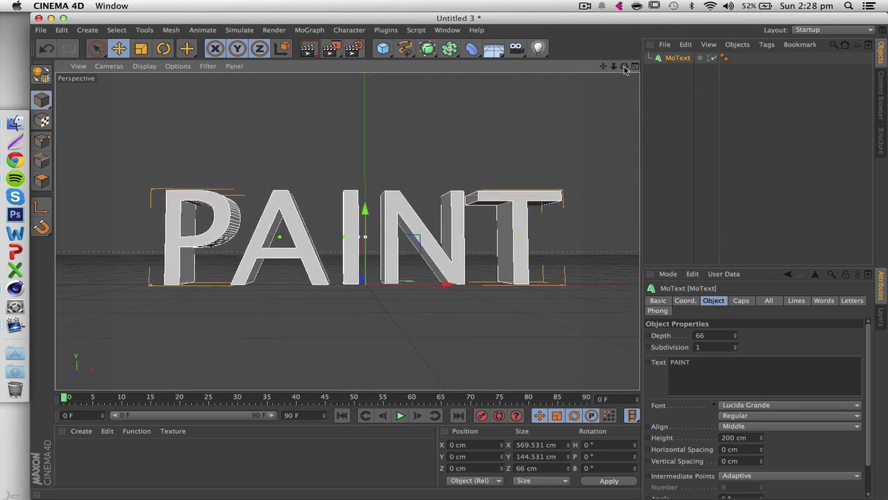
pyautogui.moveTo(625, 66); pyautogui.dragTo(628, 59)
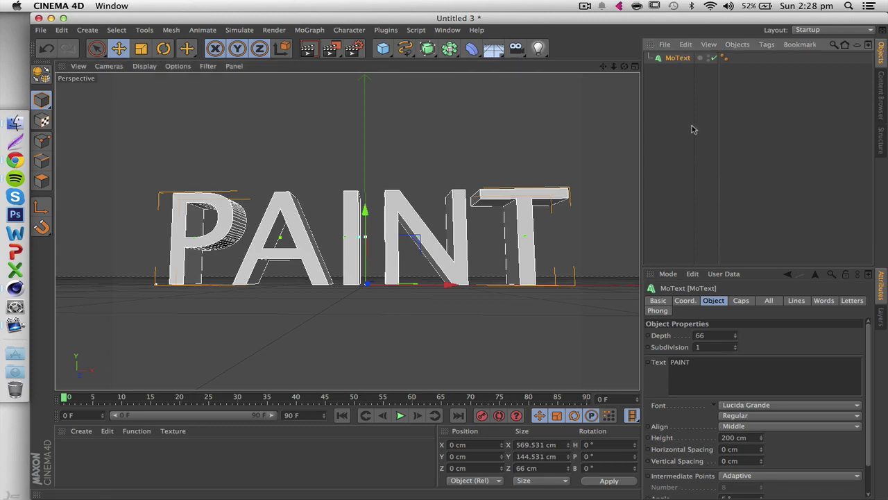
pyautogui.press('super+v')
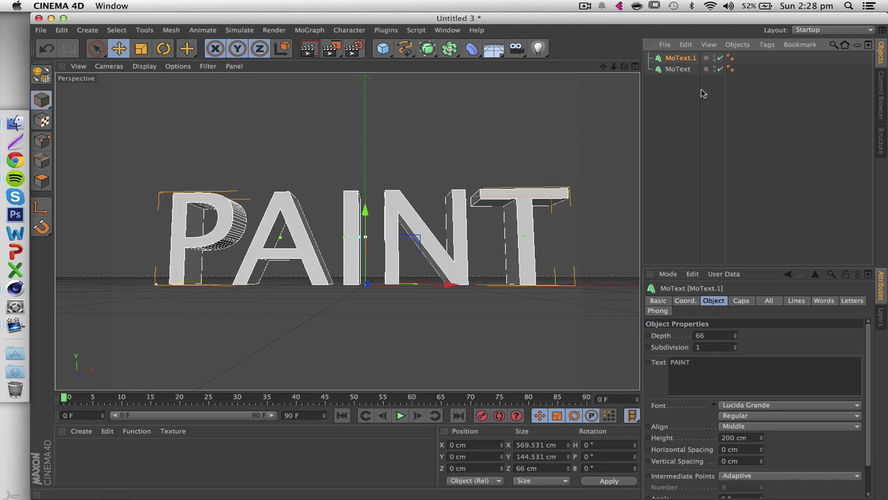
pyautogui.click(744, 302)
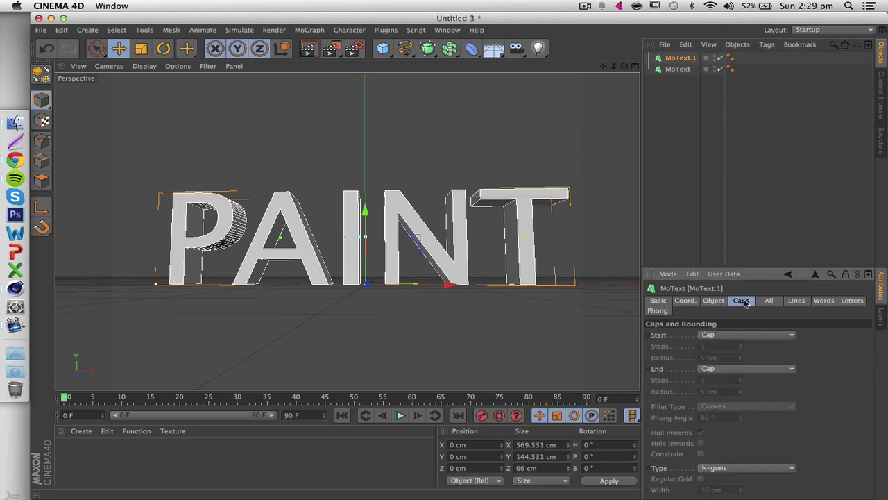
pyautogui.click(730, 336)
pyautogui.click(725, 368)
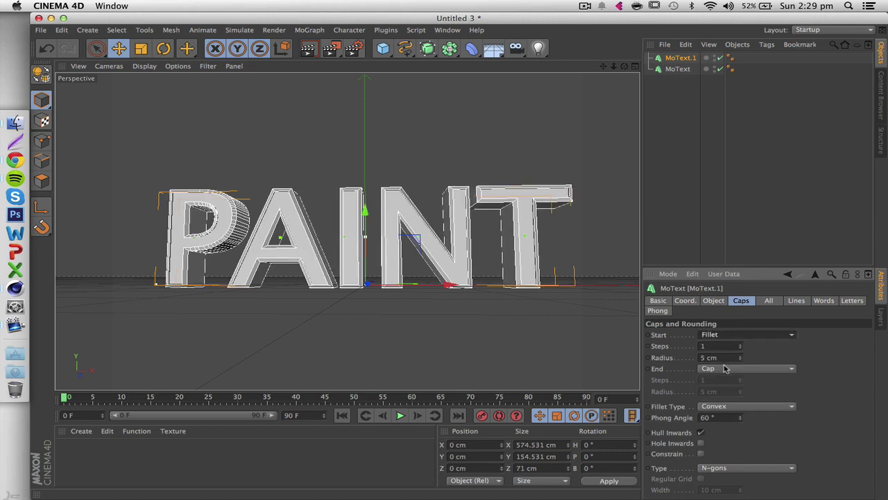
pyautogui.click(725, 370)
pyautogui.click(725, 402)
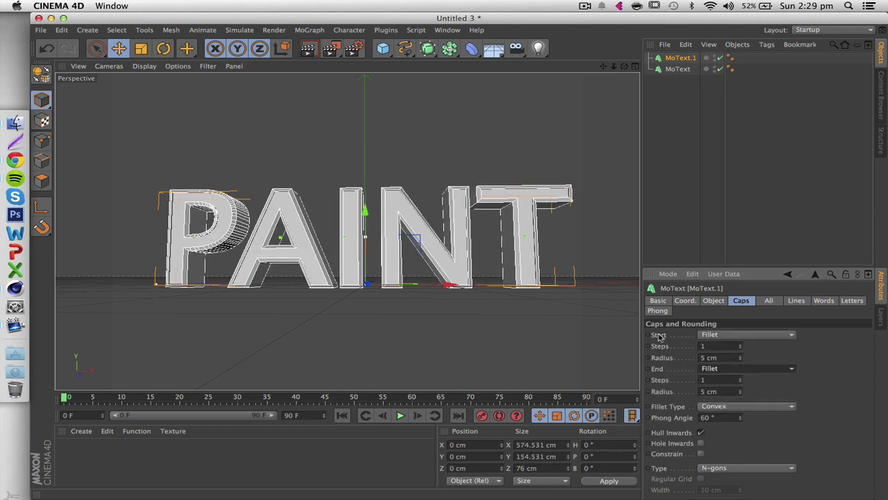
# - Set the start and end fillet radius of the copied text to 1 cm
pyautogui.click(723, 356)
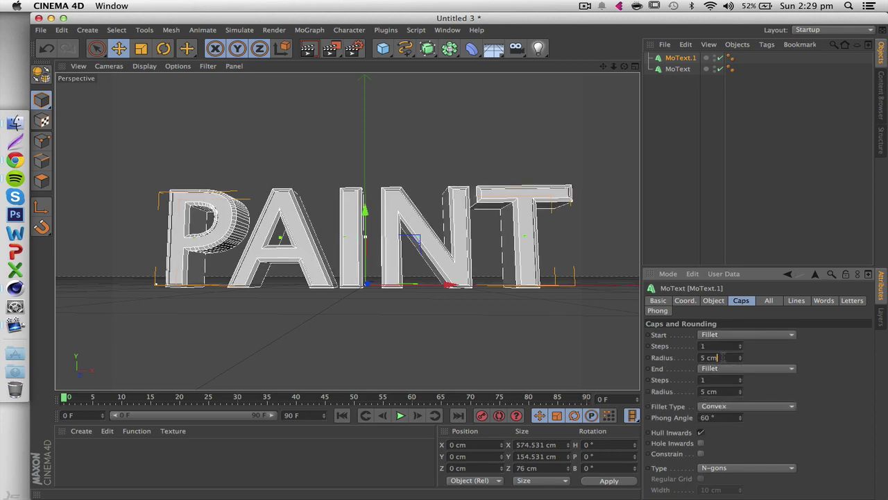
pyautogui.scroll(-4, 722, 357)
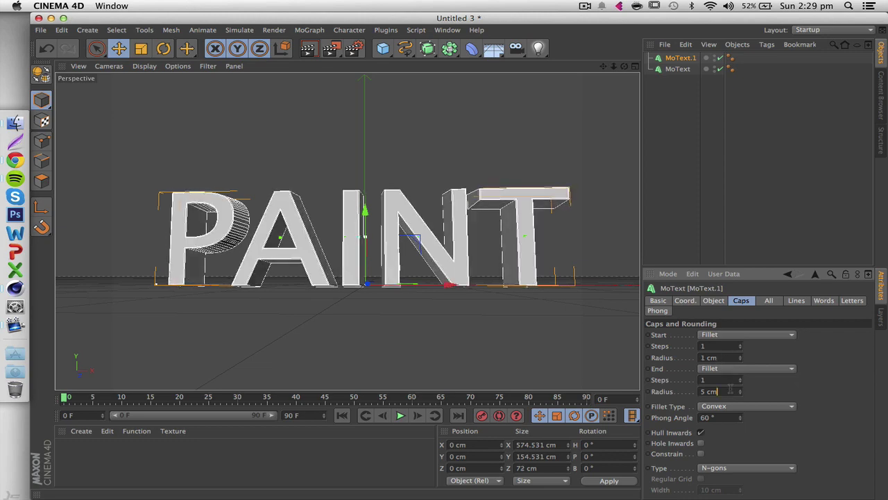
pyautogui.scroll(-4, 730, 390)
pyautogui.click(758, 236)
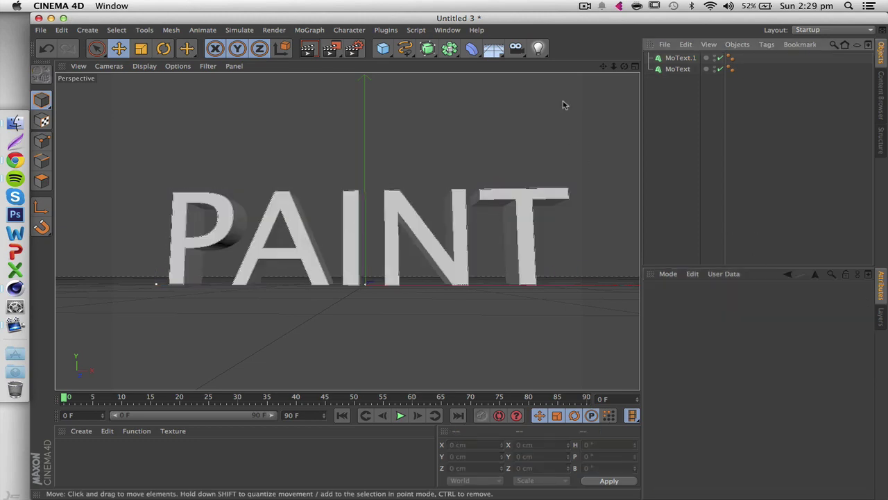
# - Move the filleted text copy along the Z axis to about -8.6 cm, in front of the original text
pyautogui.moveTo(624, 66); pyautogui.dragTo(555, 90)
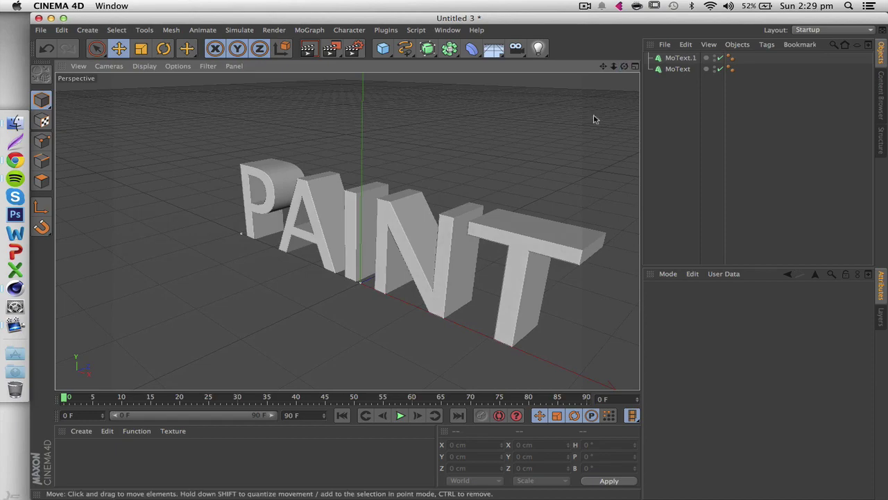
pyautogui.click(410, 243)
pyautogui.moveTo(418, 263); pyautogui.dragTo(325, 313)
pyautogui.moveTo(624, 66)
pyautogui.mouseDown()
pyautogui.moveTo(545, 77)
pyautogui.moveTo(540, 129)
pyautogui.moveTo(569, 135)
pyautogui.moveTo(593, 122)
pyautogui.moveTo(583, 83)
pyautogui.moveTo(528, 94)
pyautogui.moveTo(558, 79)
pyautogui.moveTo(552, 78)
pyautogui.moveTo(576, 97)
pyautogui.moveTo(603, 79)
pyautogui.mouseUp()
pyautogui.moveTo(316, 294); pyautogui.dragTo(429, 273)
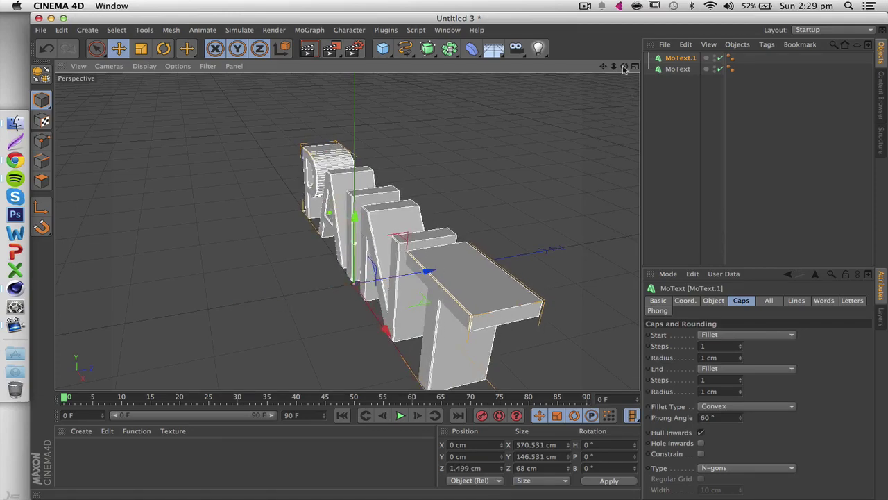
pyautogui.moveTo(624, 67); pyautogui.dragTo(701, 48)
pyautogui.keyDown('alt'); pyautogui.moveTo(348, 231); pyautogui.dragTo(437, 238); pyautogui.keyUp('alt')
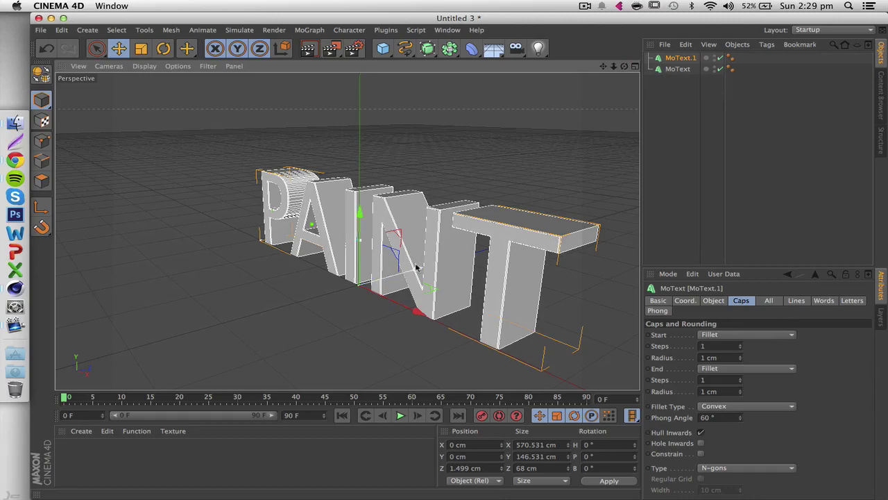
pyautogui.moveTo(416, 267); pyautogui.dragTo(412, 268)
pyautogui.click(541, 188)
# - Nudge the filleted text copy back along the Z axis to about -3.5 cm, closer to the original letters
pyautogui.moveTo(627, 66)
pyautogui.mouseDown()
pyautogui.moveTo(718, 59)
pyautogui.moveTo(729, 46)
pyautogui.mouseUp()
pyautogui.scroll(5, 492, 211)
pyautogui.scroll(3, 492, 214)
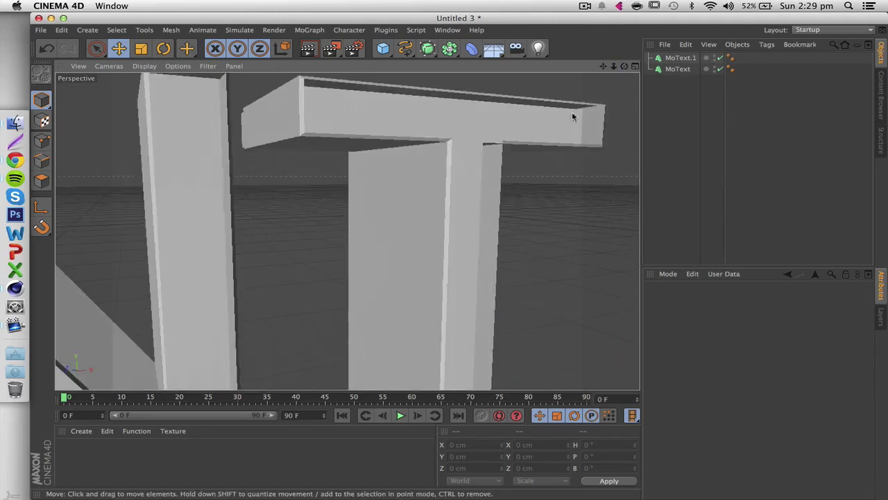
pyautogui.moveTo(624, 66); pyautogui.dragTo(347, 230)
pyautogui.click(465, 199)
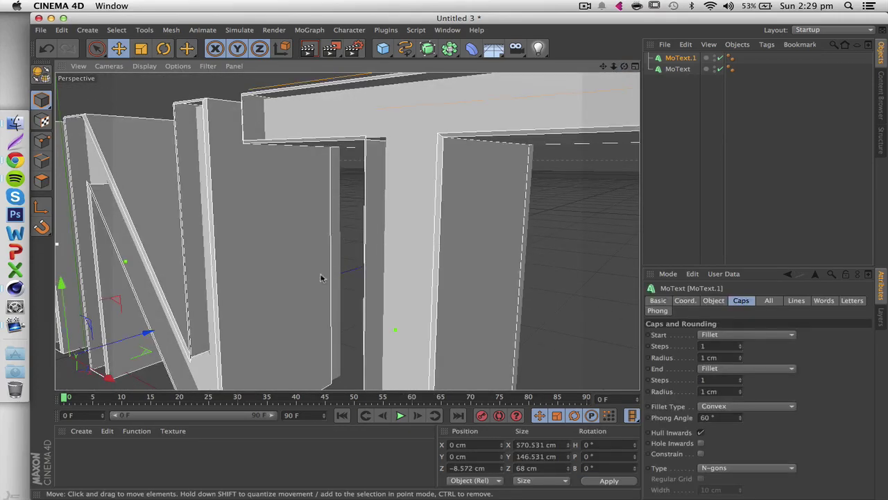
pyautogui.moveTo(154, 334); pyautogui.dragTo(160, 333)
pyautogui.click(145, 77)
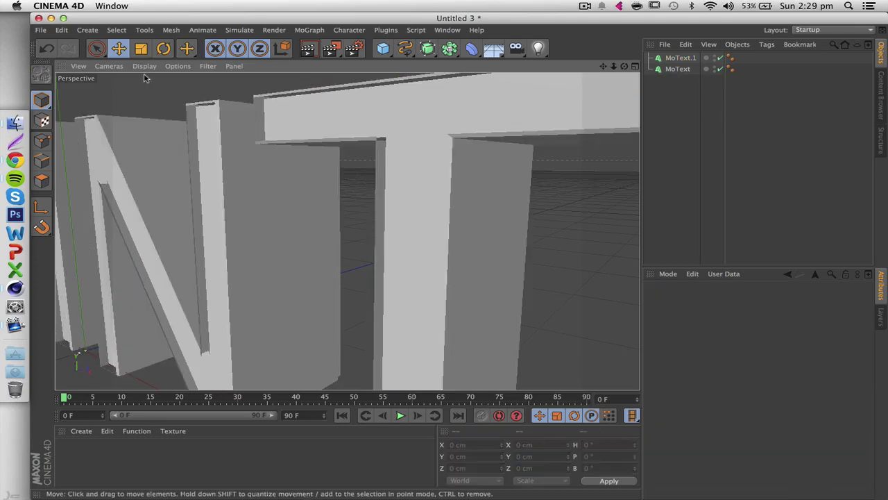
pyautogui.moveTo(623, 66); pyautogui.dragTo(347, 230)
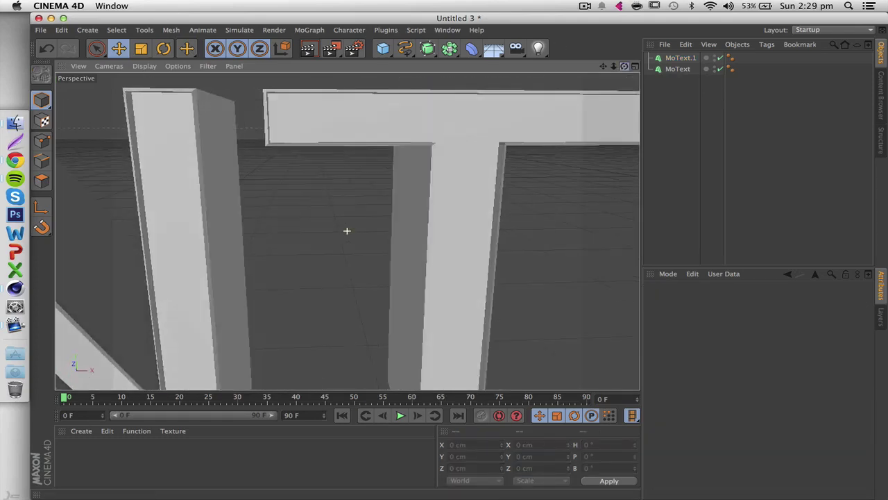
pyautogui.moveTo(615, 68); pyautogui.dragTo(347, 231)
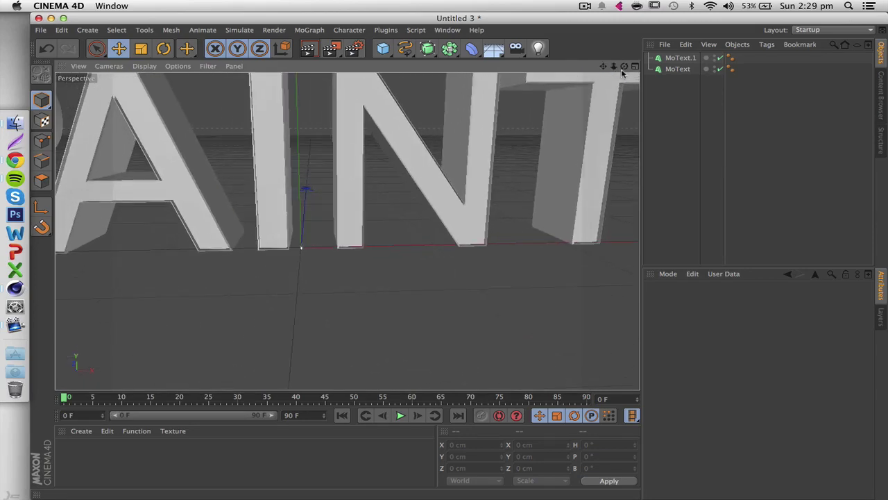
pyautogui.moveTo(614, 67); pyautogui.dragTo(347, 231)
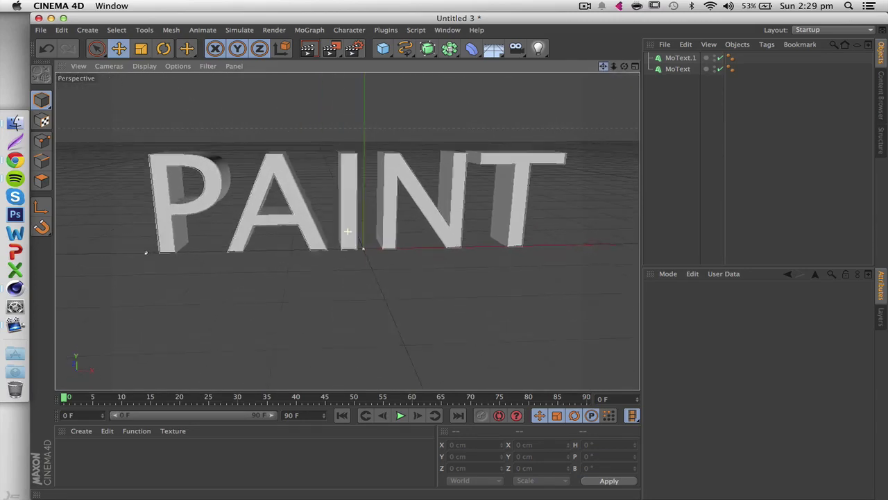
pyautogui.moveTo(603, 66); pyautogui.dragTo(347, 231)
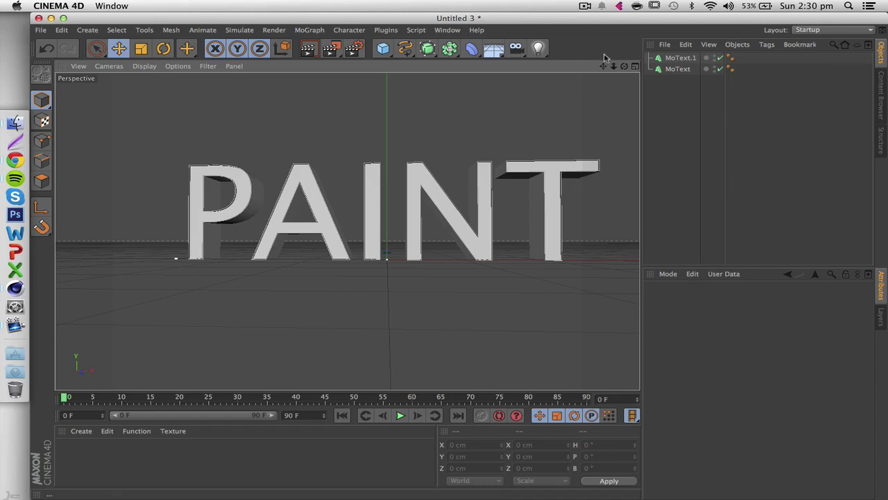
pyautogui.moveTo(604, 66); pyautogui.dragTo(552, 72)
pyautogui.moveTo(624, 67); pyautogui.dragTo(616, 68)
# - Create a new default material in the scene and look at its settings in the Material Editor
pyautogui.click(680, 58)
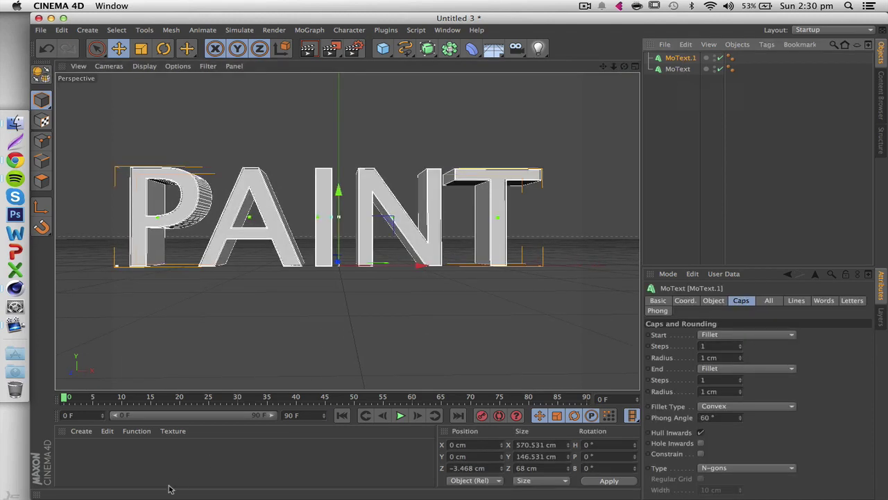
pyautogui.doubleClick(79, 454)
pyautogui.doubleClick(70, 453)
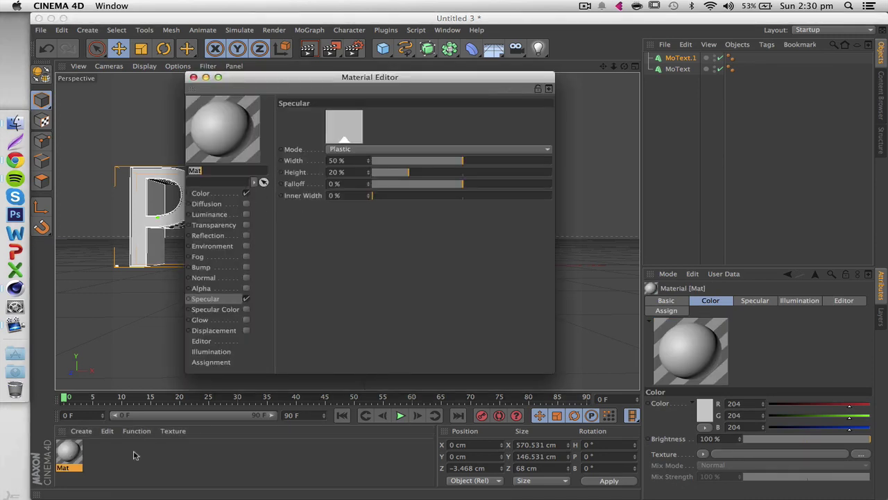
pyautogui.click(193, 77)
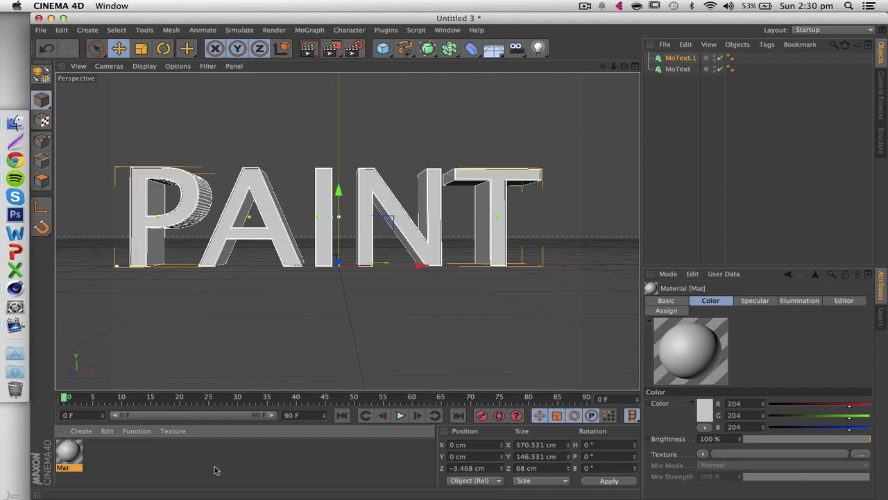
pyautogui.click(82, 431)
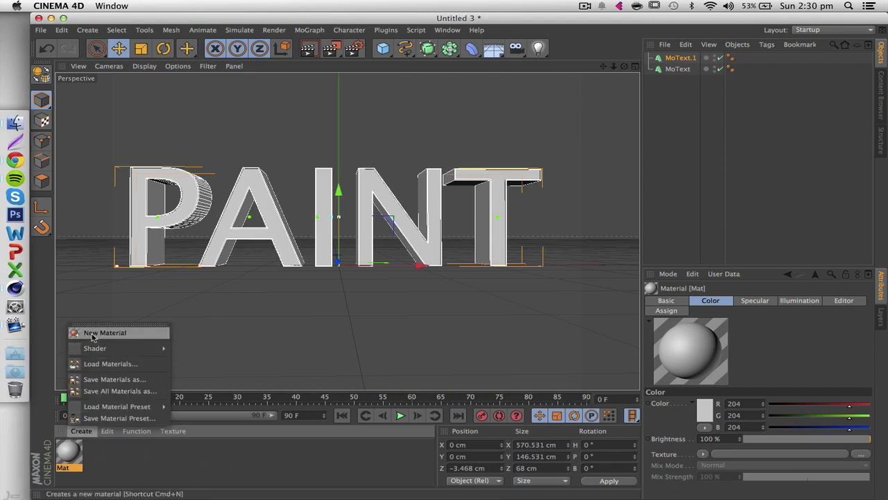
pyautogui.click(151, 467)
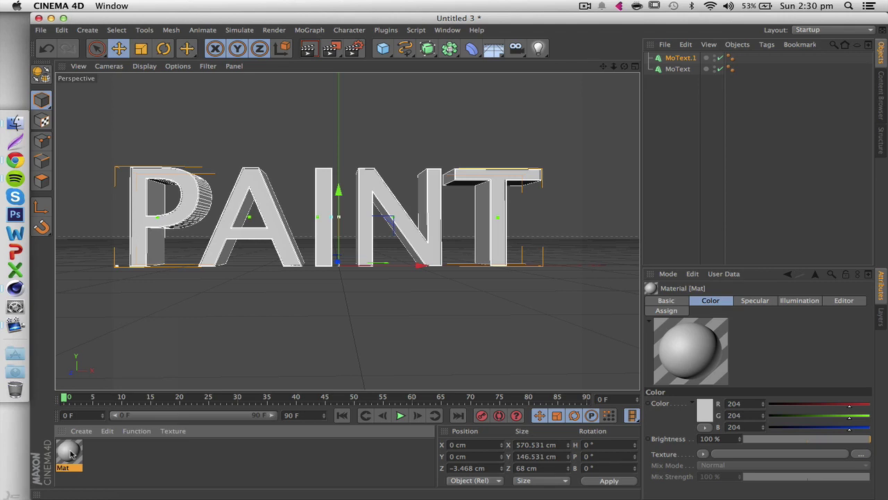
# - Open the new material for editing and set its preview to Object (Soft Shadow)
pyautogui.rightClick(73, 453)
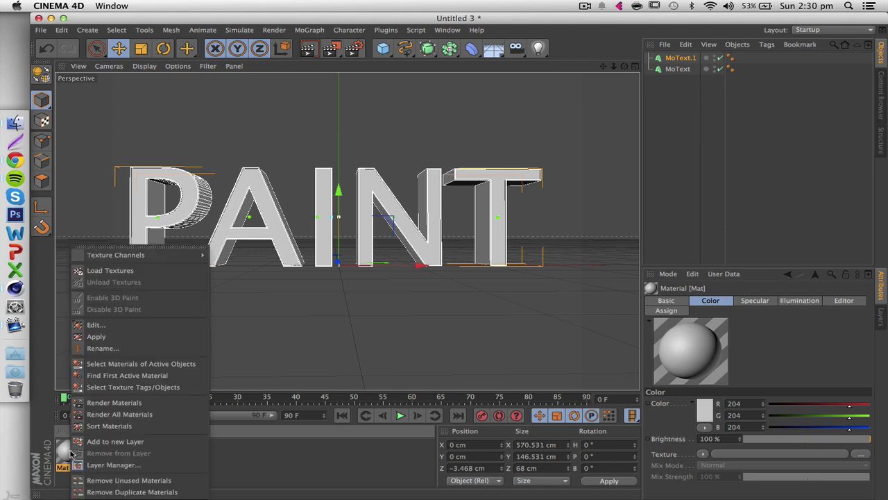
pyautogui.click(94, 325)
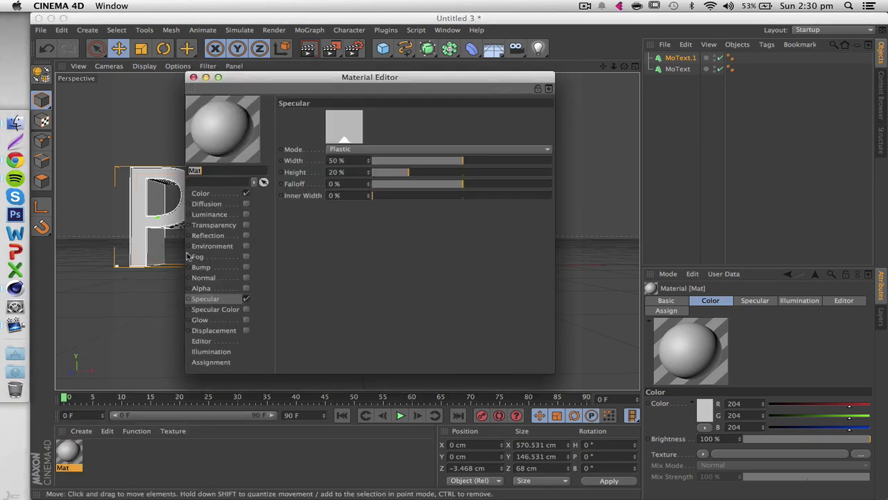
pyautogui.click(218, 195)
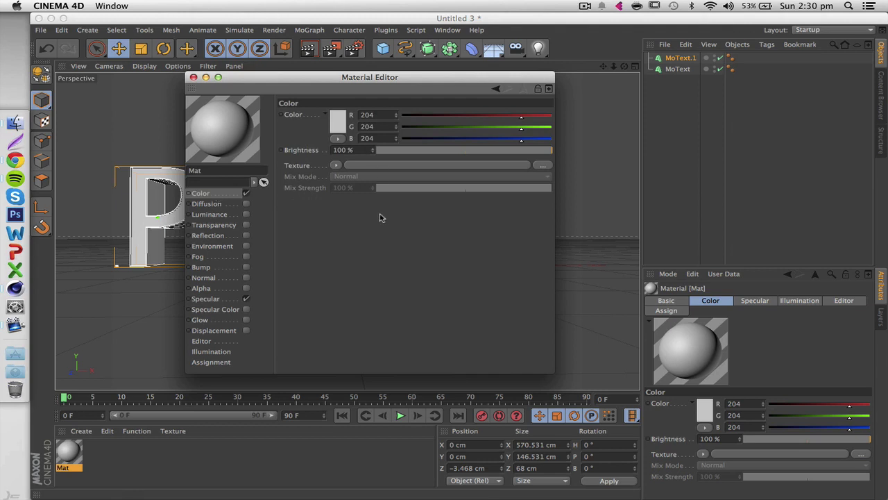
pyautogui.rightClick(229, 127)
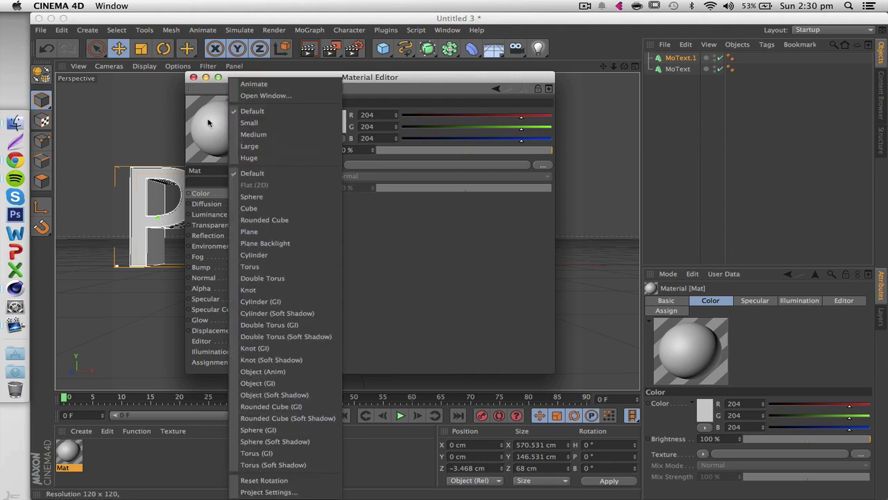
pyautogui.click(270, 395)
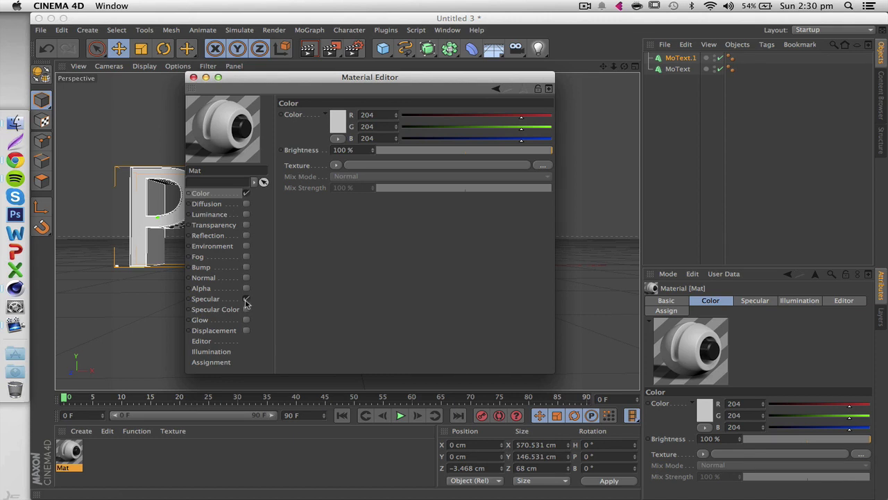
# - Disable the material's Specular channel and enable Luminance with a Fresnel texture
pyautogui.click(246, 299)
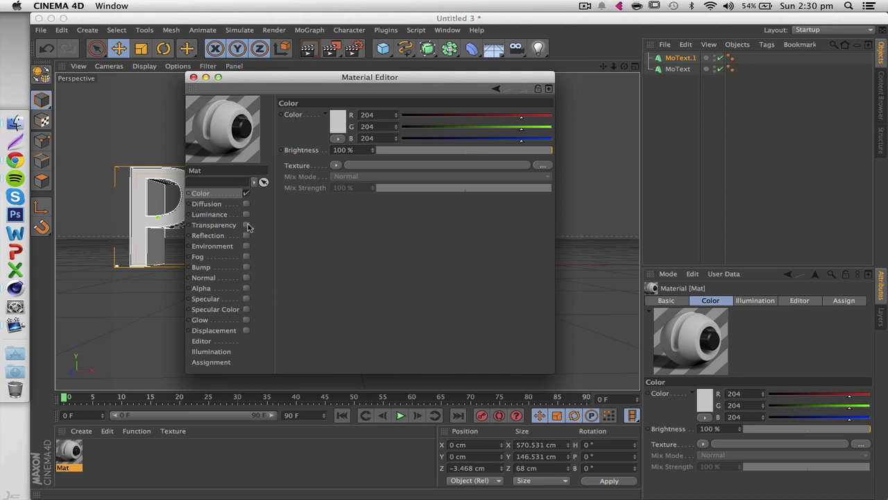
pyautogui.click(246, 214)
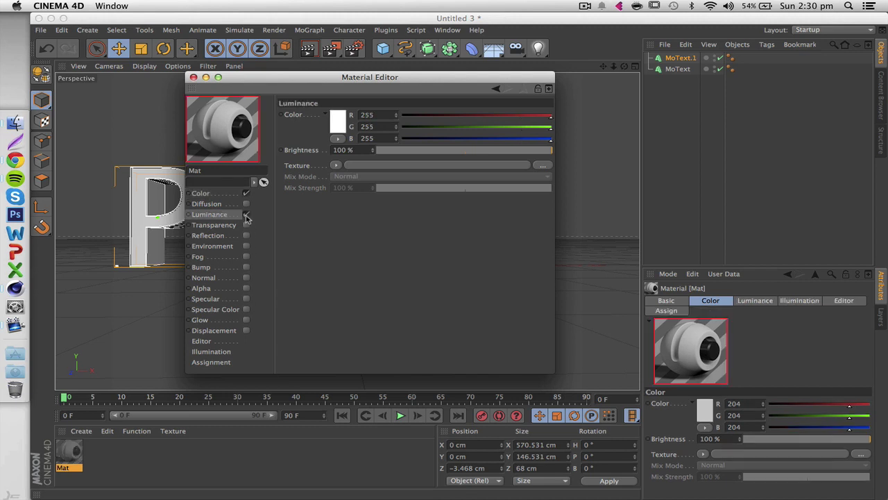
pyautogui.click(336, 166)
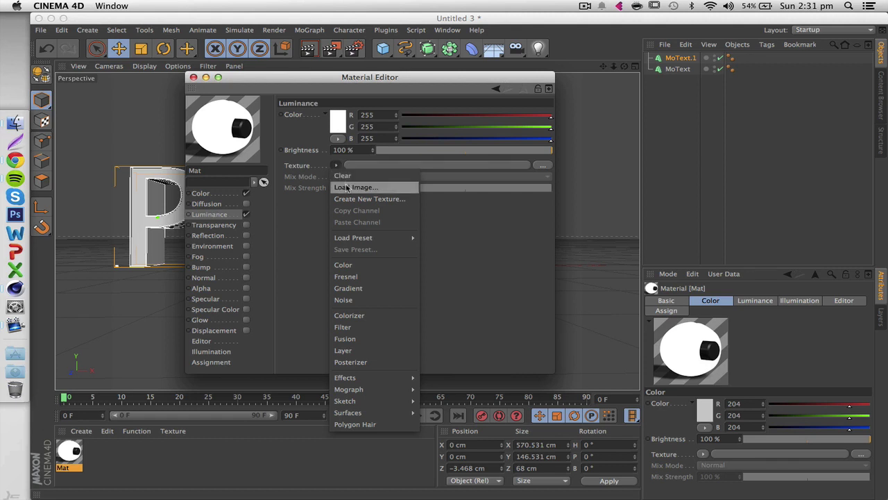
pyautogui.click(372, 278)
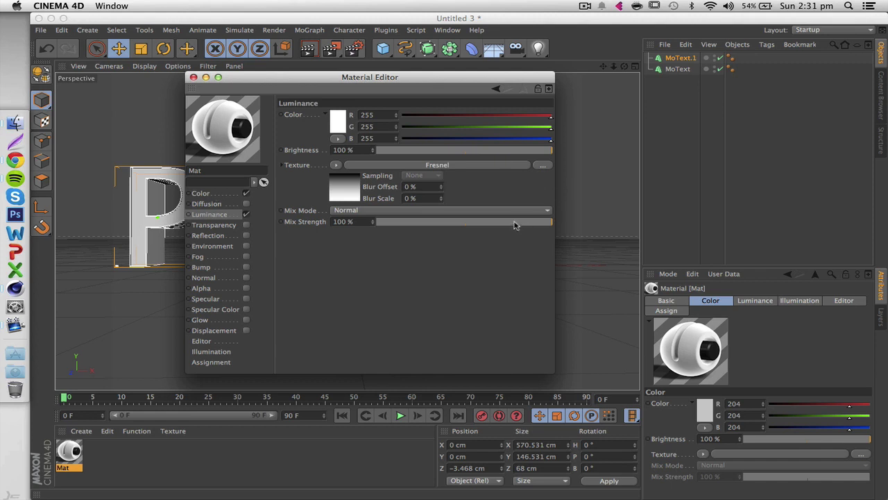
# - Set the Luminance mix strength to 68% and brightness to 53%, then close the Material Editor
pyautogui.moveTo(514, 225); pyautogui.dragTo(497, 222)
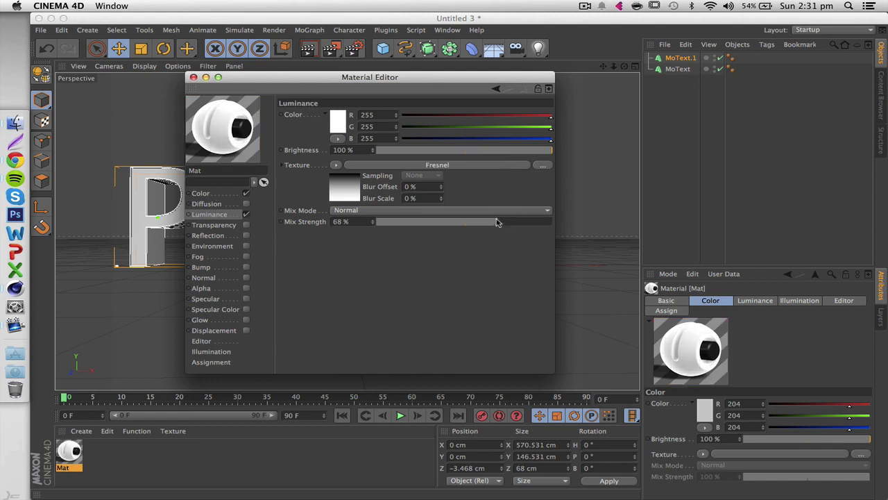
pyautogui.moveTo(495, 152); pyautogui.dragTo(471, 151)
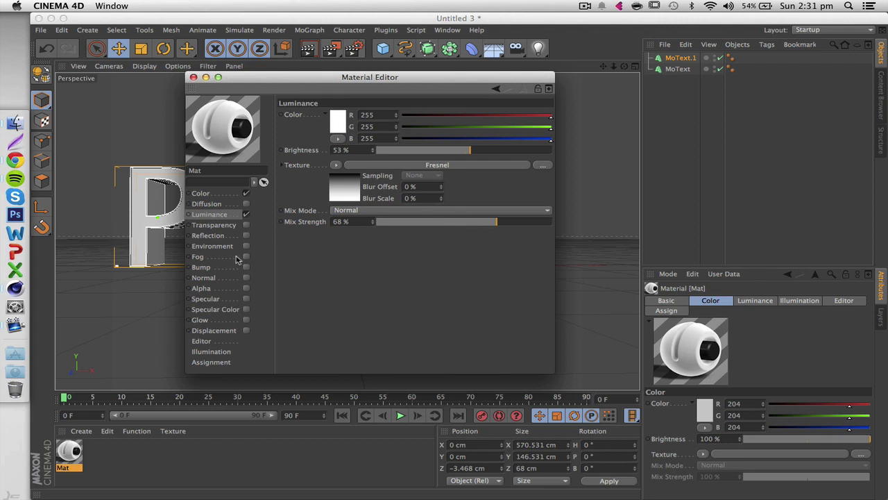
pyautogui.click(208, 195)
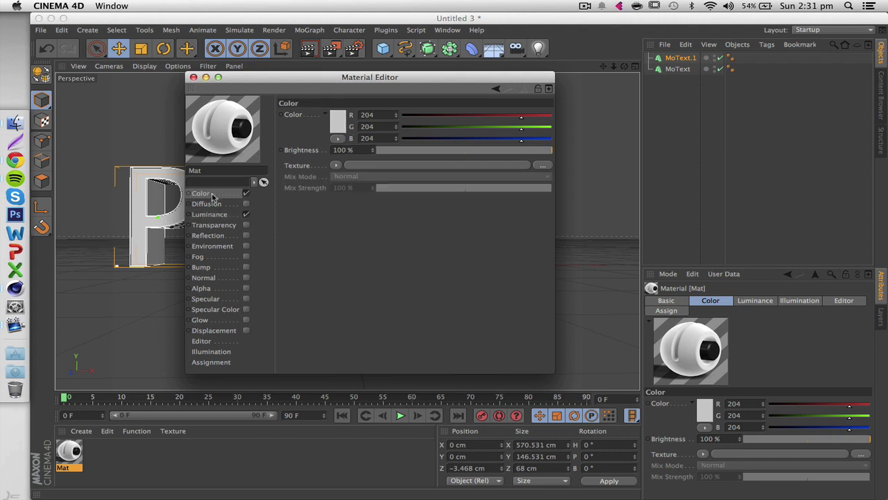
pyautogui.click(194, 77)
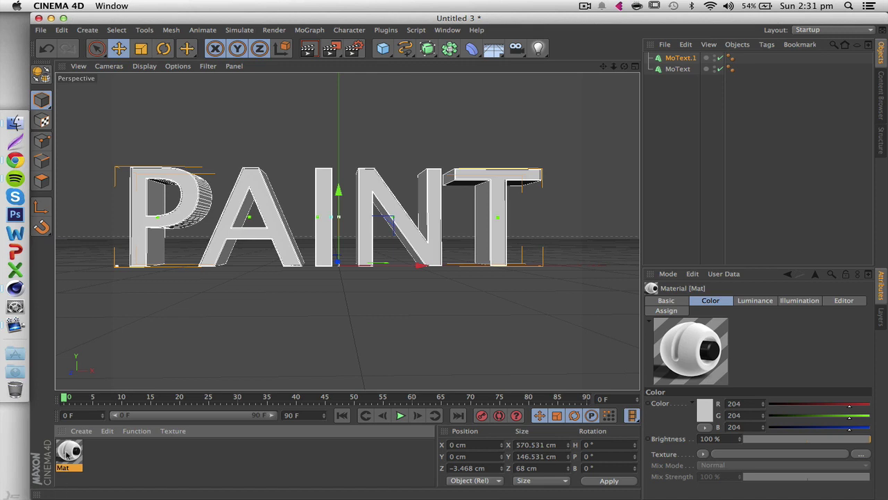
# - Apply the Fresnel material to the front text copy, MoText.1, and set its texture projection to Cubic
pyautogui.moveTo(68, 454); pyautogui.dragTo(156, 247)
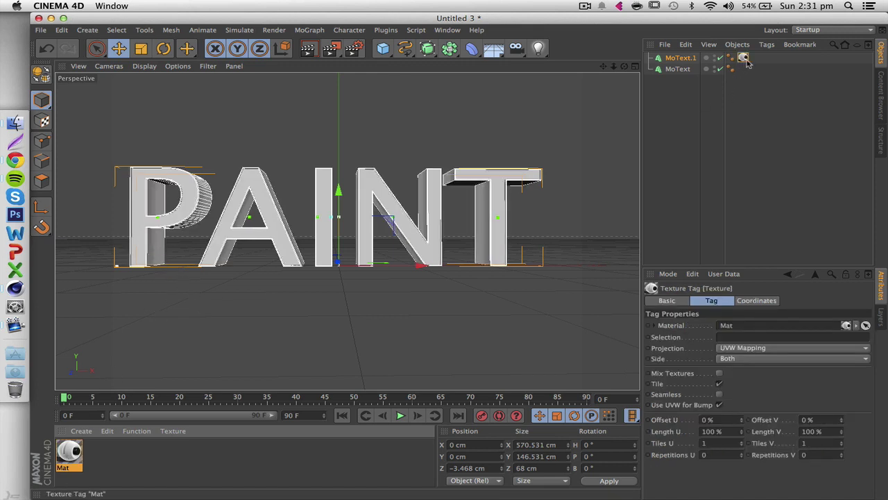
pyautogui.click(743, 151)
pyautogui.click(743, 58)
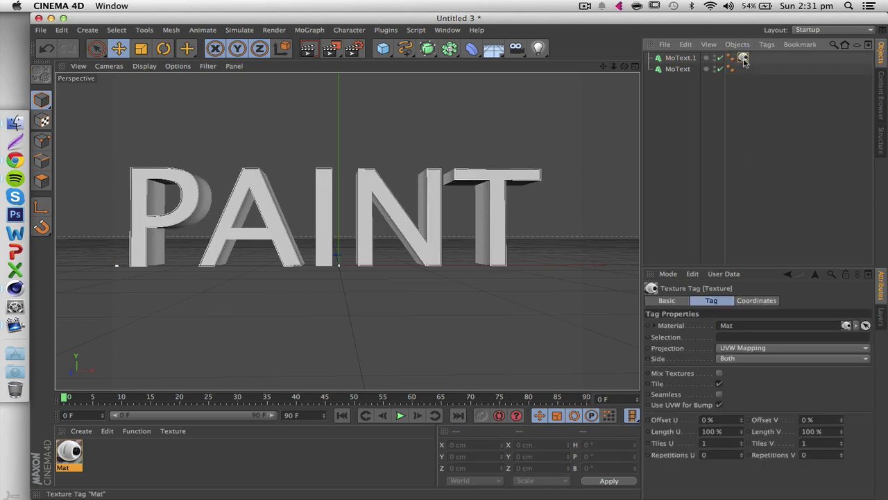
pyautogui.moveTo(628, 66); pyautogui.dragTo(590, 73)
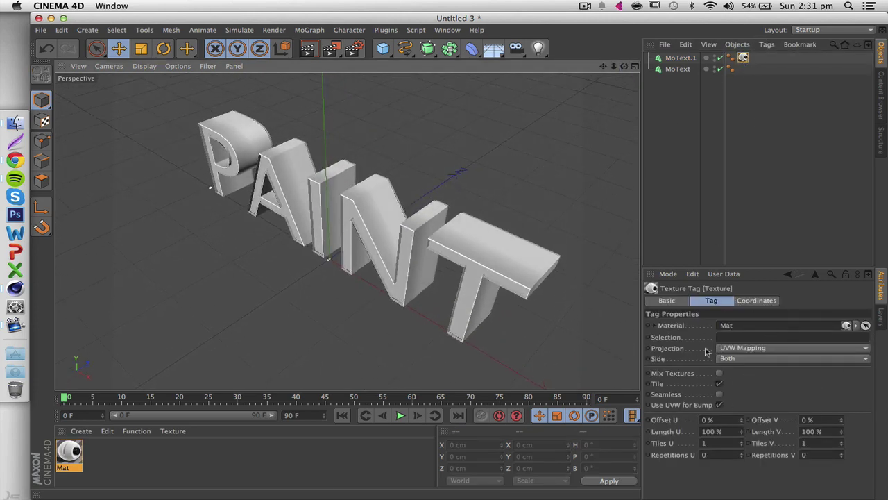
pyautogui.click(780, 348)
pyautogui.click(762, 394)
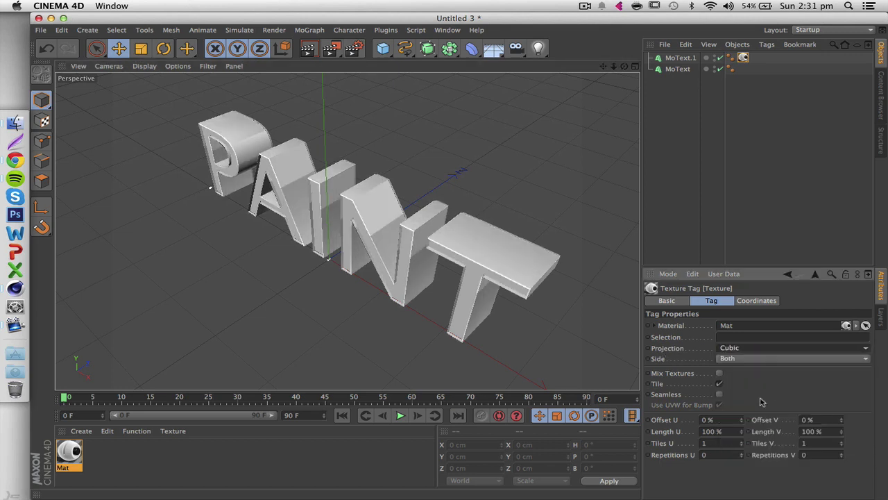
# - Enable Seamless on the texture tag of MoText.1 and check the letters from several angles
pyautogui.click(678, 127)
pyautogui.moveTo(624, 67)
pyautogui.mouseDown()
pyautogui.moveTo(680, 27)
pyautogui.moveTo(642, 31)
pyautogui.mouseUp()
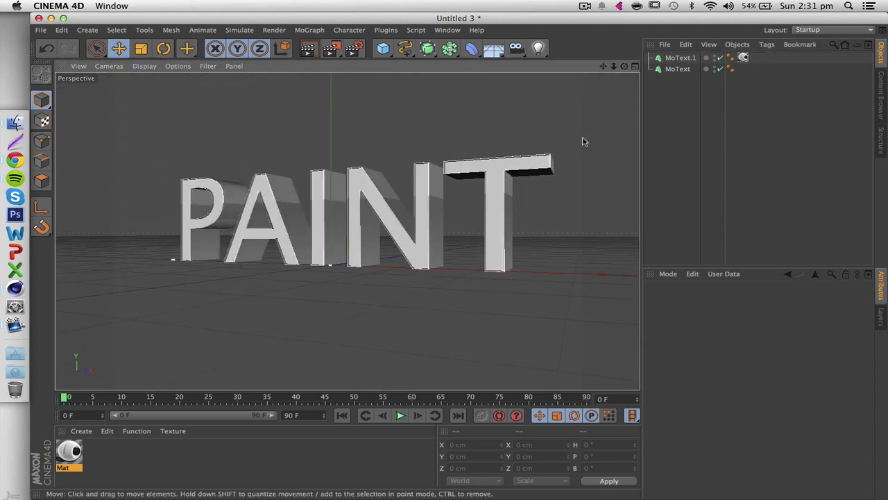
pyautogui.click(744, 59)
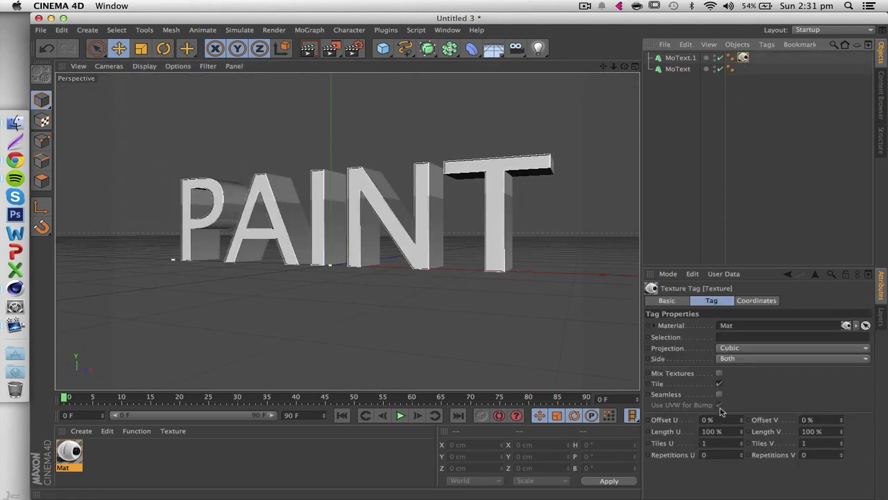
pyautogui.click(719, 394)
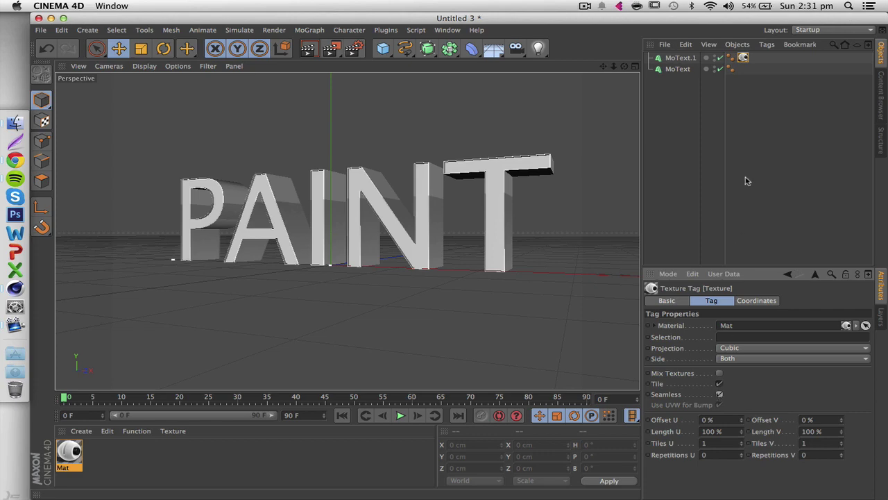
pyautogui.click(684, 127)
pyautogui.moveTo(624, 67)
pyautogui.mouseDown()
pyautogui.moveTo(635, 104)
pyautogui.moveTo(687, 96)
pyautogui.moveTo(688, 72)
pyautogui.moveTo(645, 68)
pyautogui.mouseUp()
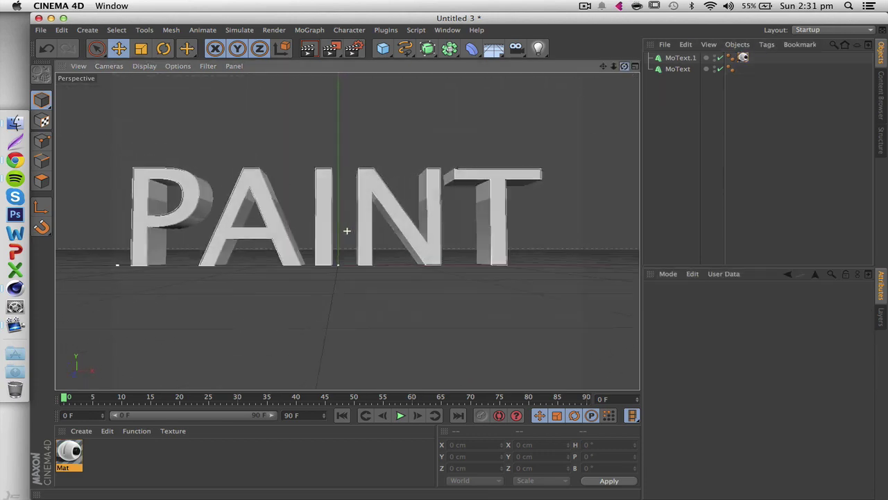
pyautogui.keyDown('alt'); pyautogui.moveTo(347, 230); pyautogui.dragTo(346, 231); pyautogui.keyUp('alt')
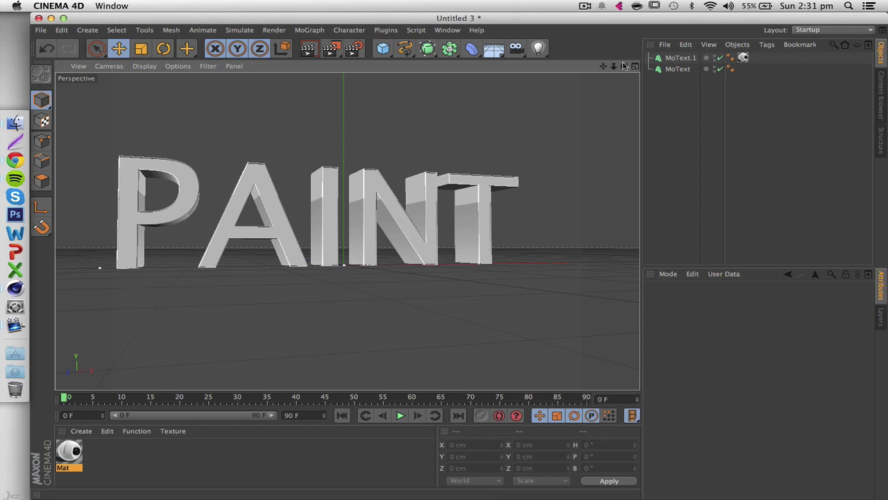
pyautogui.moveTo(458, 257)
pyautogui.keyDown('alt'); pyautogui.mouseDown()
pyautogui.moveTo(347, 231)
pyautogui.moveTo(243, 385)
pyautogui.mouseUp(); pyautogui.keyUp('alt')
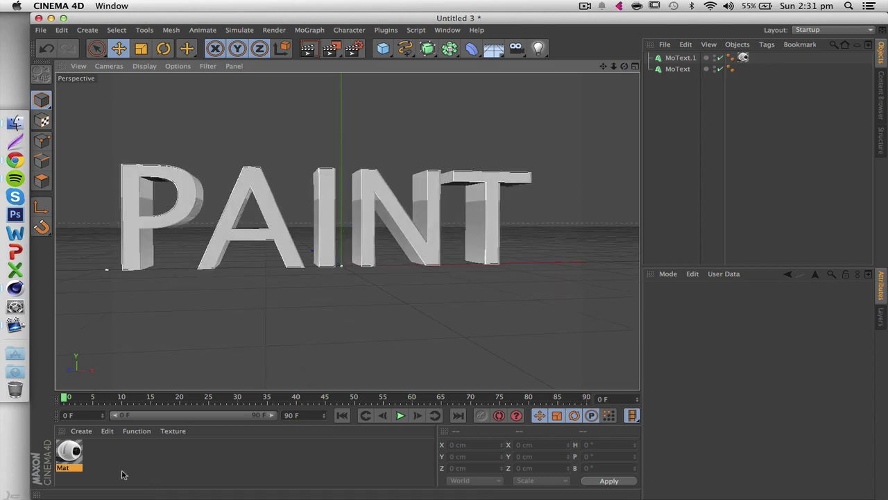
# - Copy the green Gooey material from the paint.c4d project and paste it into the Untitled 3 project
pyautogui.click(448, 29)
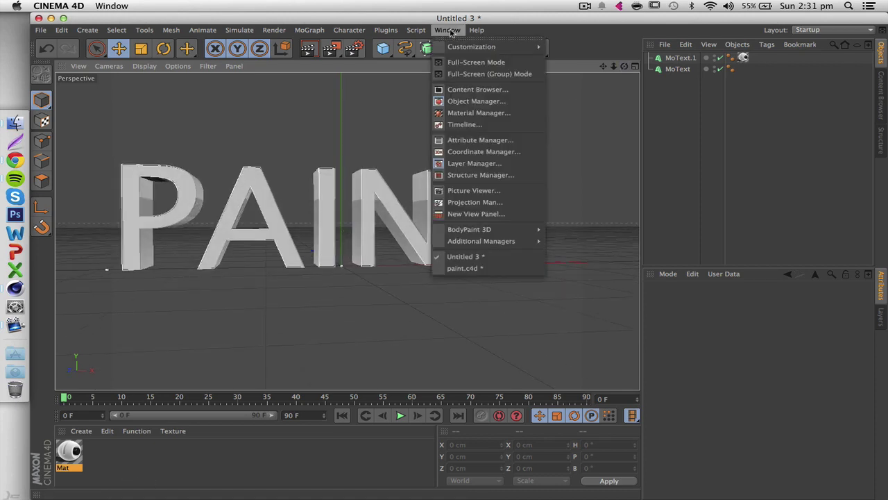
pyautogui.click(461, 268)
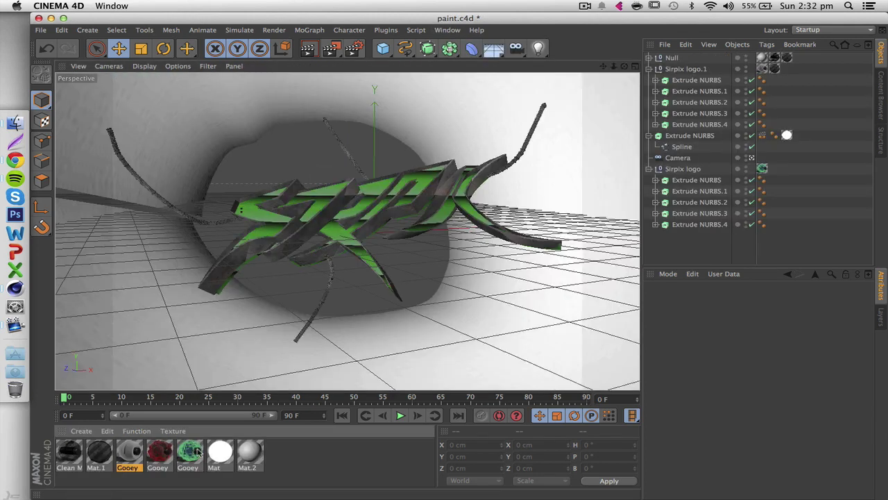
pyautogui.click(190, 451)
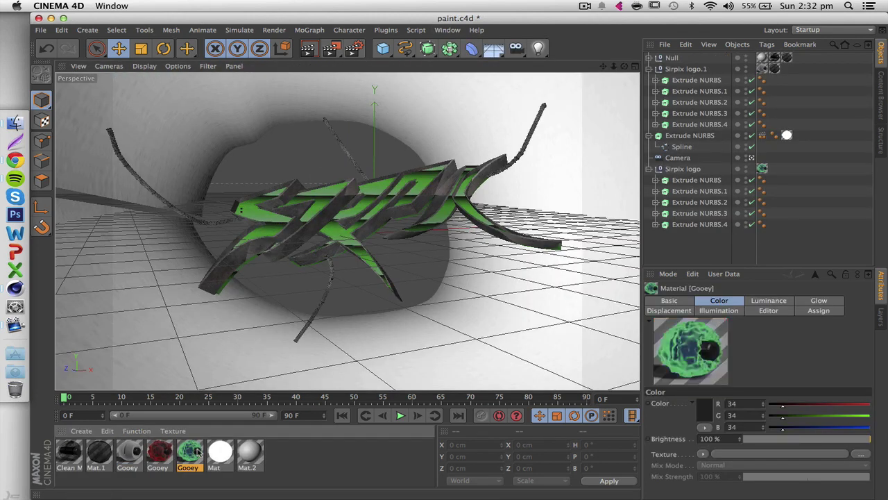
pyautogui.press('super+w')
pyautogui.click(505, 185)
pyautogui.click(447, 30)
pyautogui.click(464, 268)
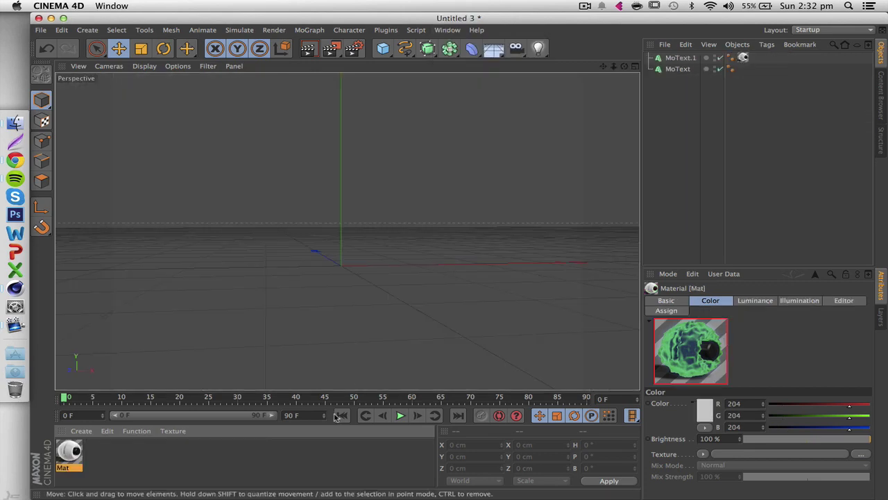
# - Create another default material, open it for editing and set its preview to Object (Soft Shadow)
pyautogui.doubleClick(146, 454)
pyautogui.doubleClick(69, 452)
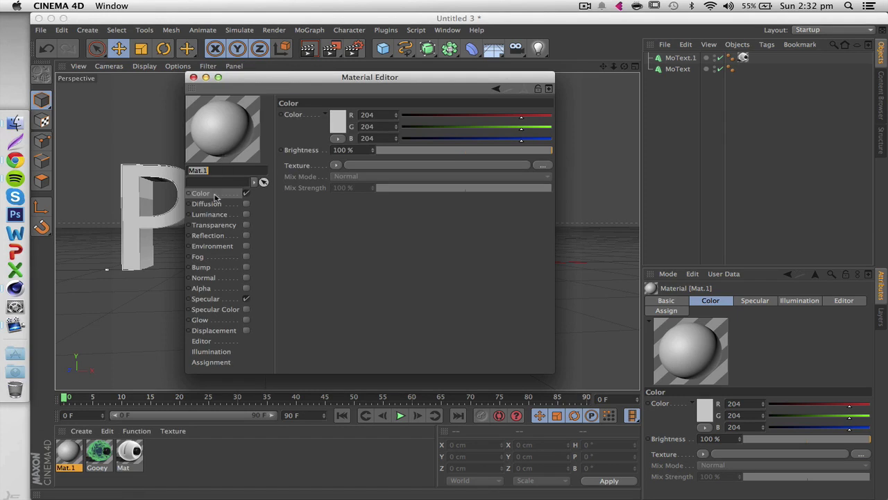
pyautogui.rightClick(218, 136)
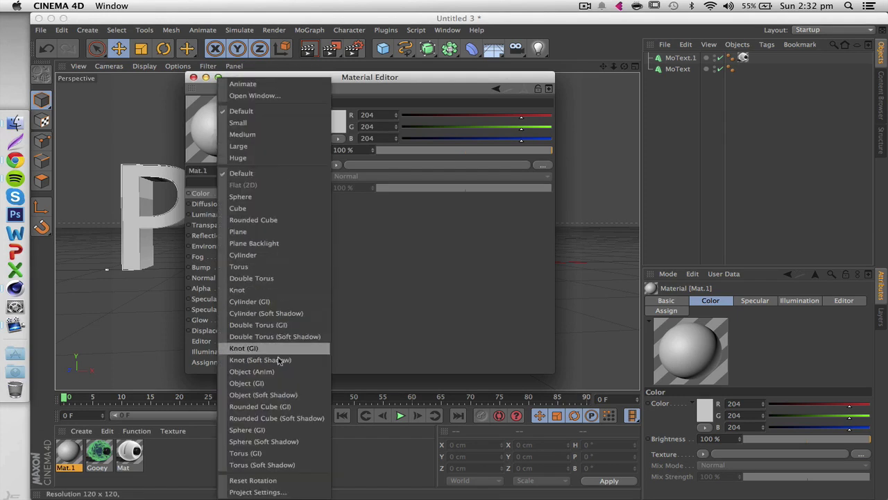
pyautogui.click(263, 395)
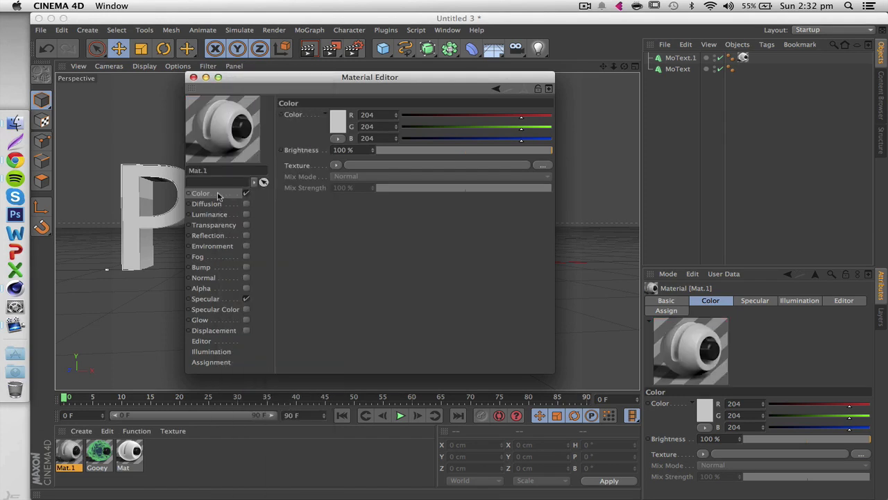
# - Examine the green Gooey material's Luminance channel and texture options as a reference, and return to the new default material
pyautogui.click(98, 464)
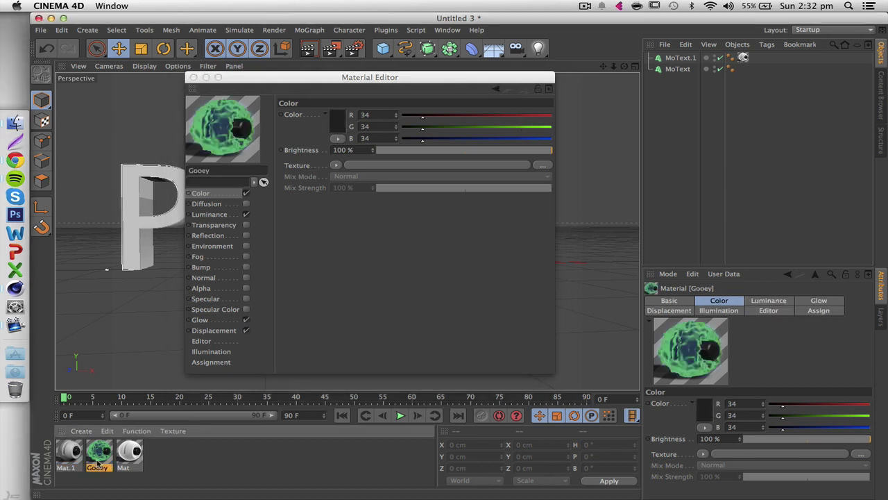
pyautogui.click(217, 215)
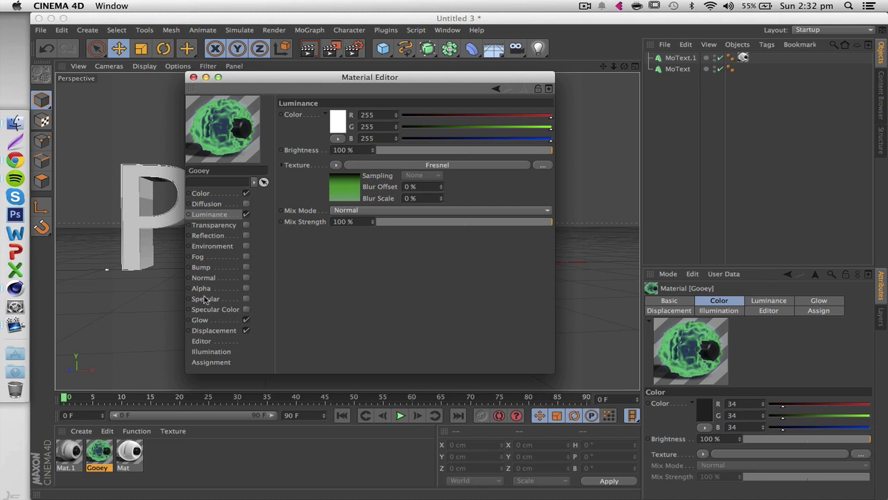
pyautogui.click(336, 165)
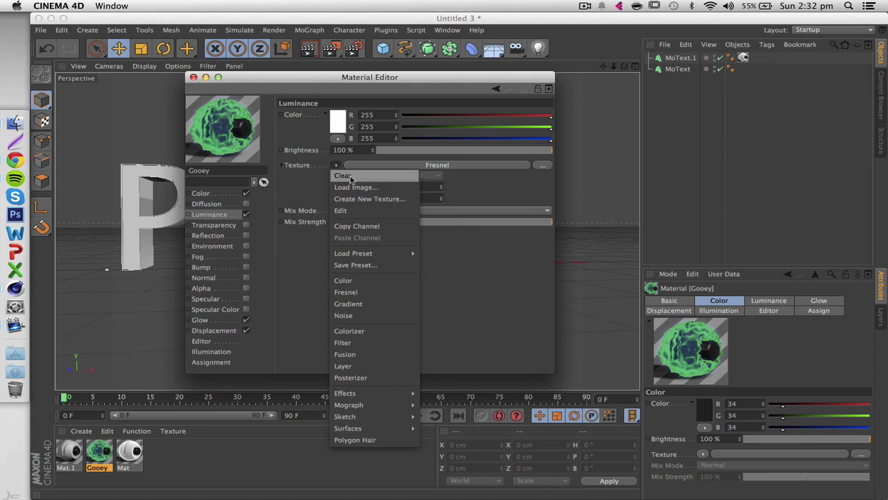
pyautogui.click(303, 277)
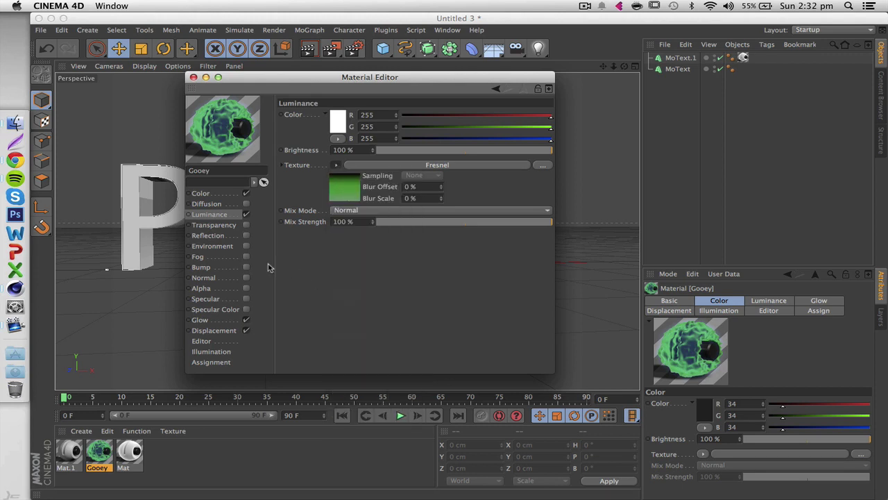
pyautogui.click(78, 450)
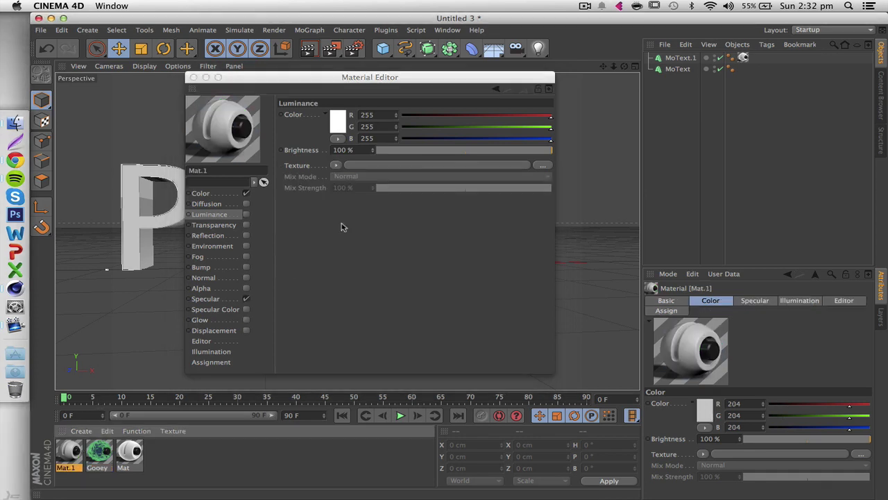
# - Enable the Luminance channel of Mat.1, load a Fresnel shader as its texture and open the shader's settings
pyautogui.click(246, 215)
pyautogui.click(335, 166)
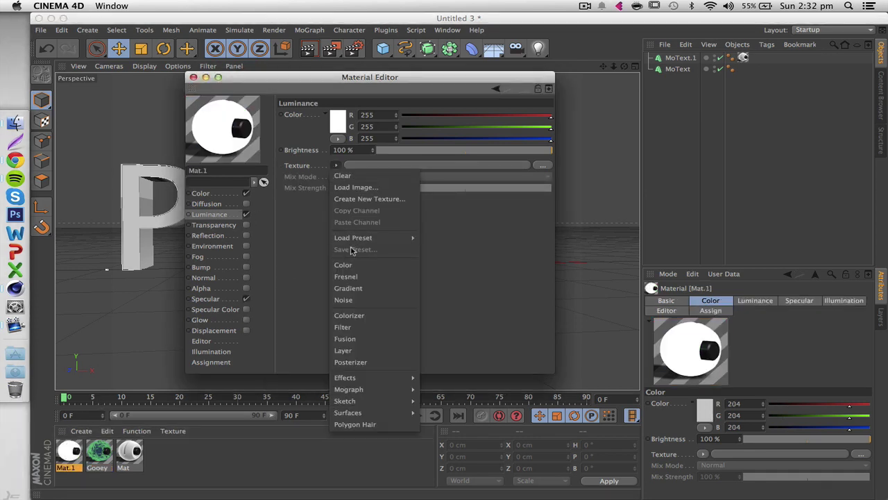
pyautogui.click(345, 276)
pyautogui.click(349, 188)
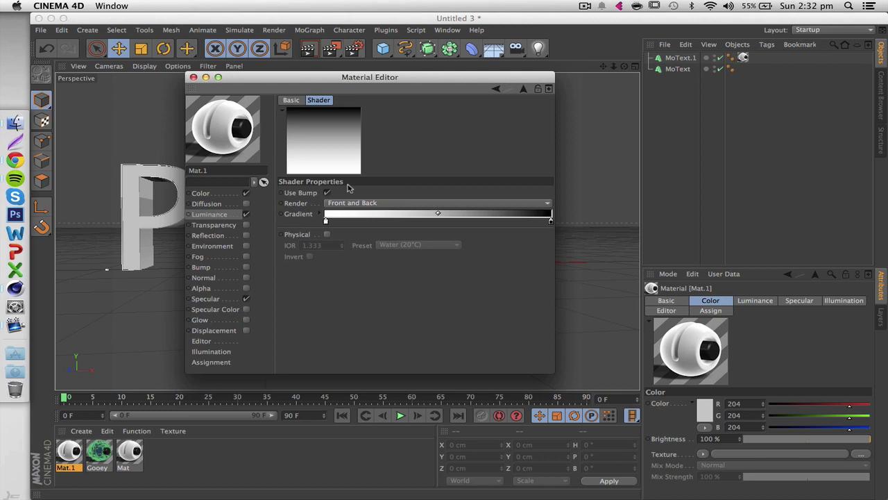
# - Set the starting color of the Fresnel gradient to a bright cyan
pyautogui.doubleClick(326, 221)
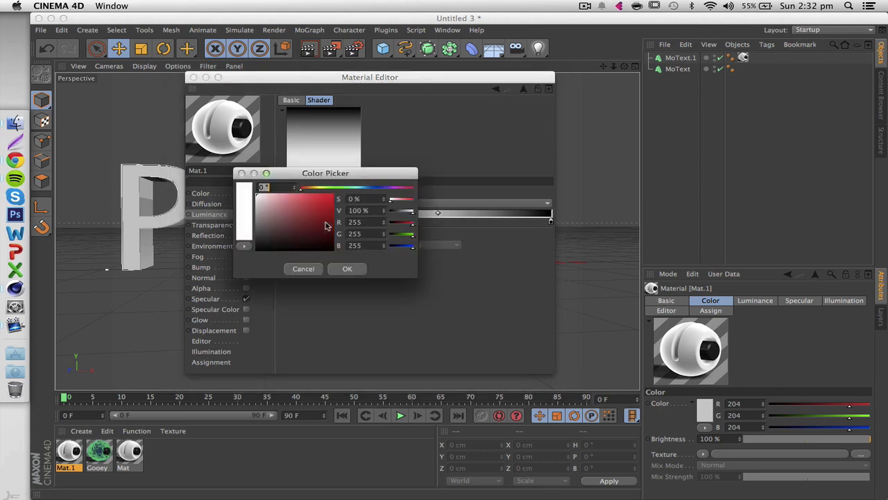
pyautogui.click(358, 188)
pyautogui.moveTo(321, 207); pyautogui.dragTo(387, 182)
pyautogui.press('Return')
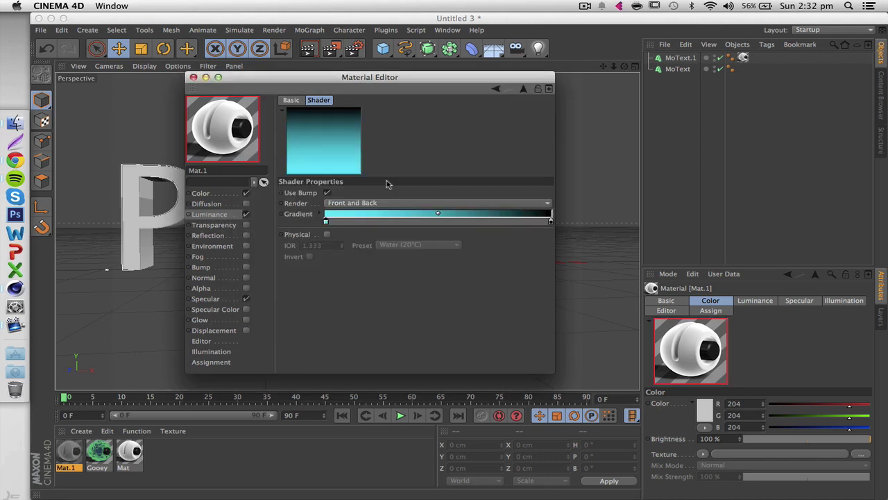
# - Set the end color of the Fresnel gradient to a saturated red
pyautogui.doubleClick(551, 222)
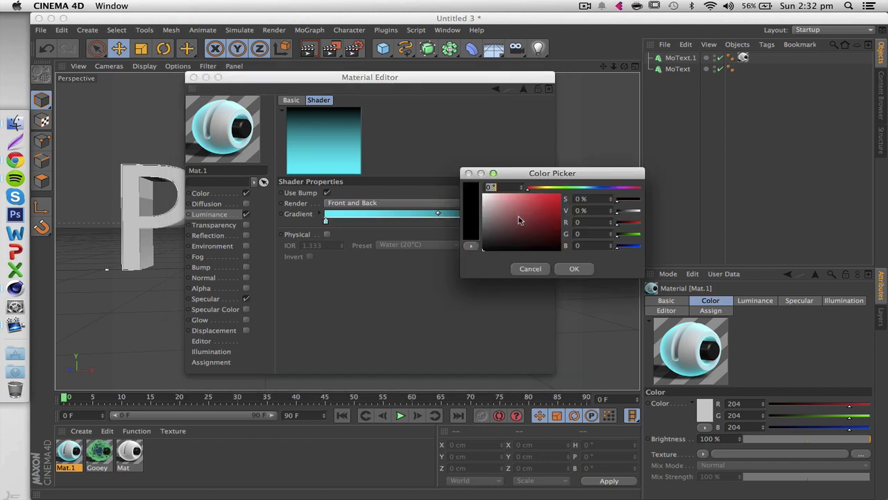
pyautogui.moveTo(538, 224); pyautogui.dragTo(597, 174)
pyautogui.press('Return')
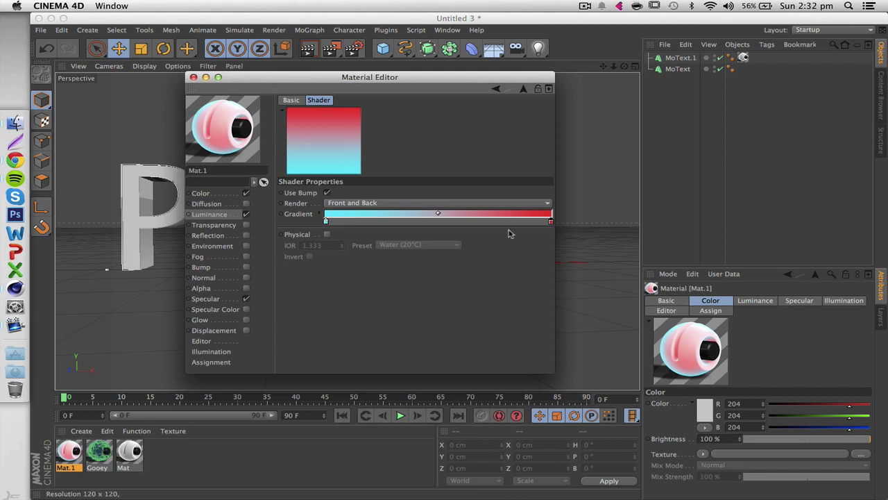
# - Set the end color of the Fresnel gradient to a dark blue with hue 211° and return to the Luminance channel
pyautogui.doubleClick(551, 221)
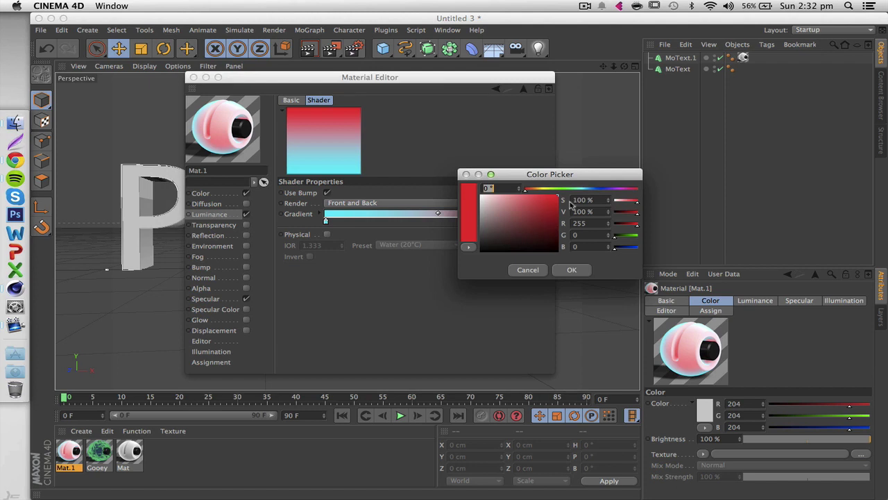
pyautogui.click(592, 188)
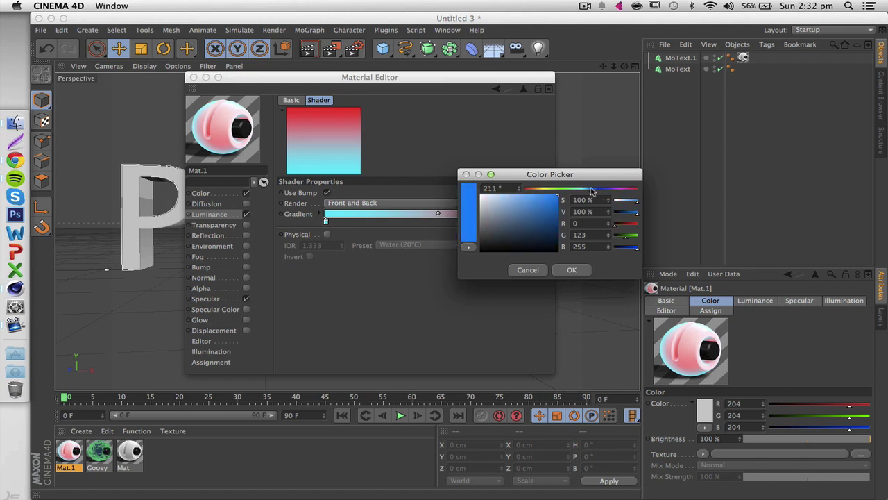
pyautogui.press('Return')
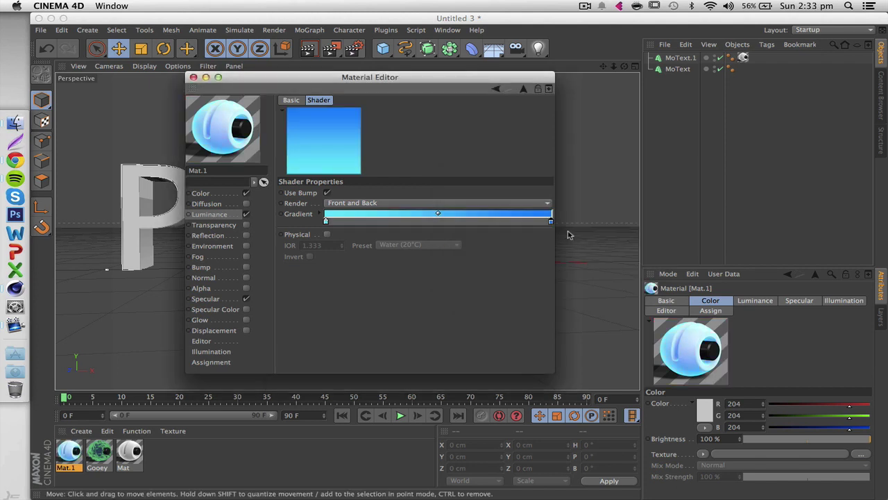
pyautogui.doubleClick(551, 222)
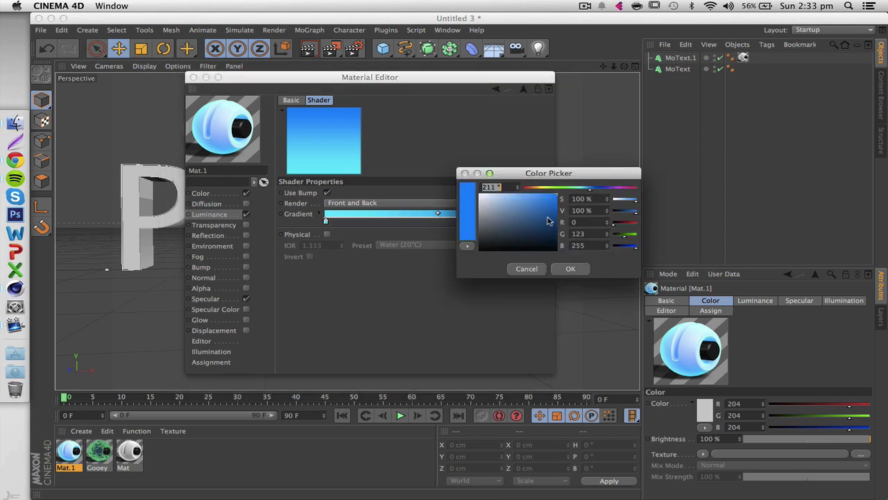
pyautogui.click(549, 220)
pyautogui.press('Return')
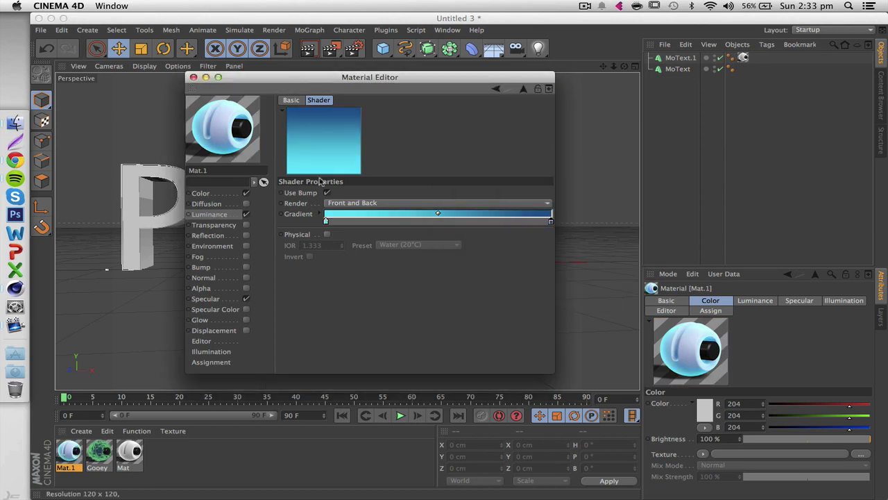
pyautogui.click(212, 215)
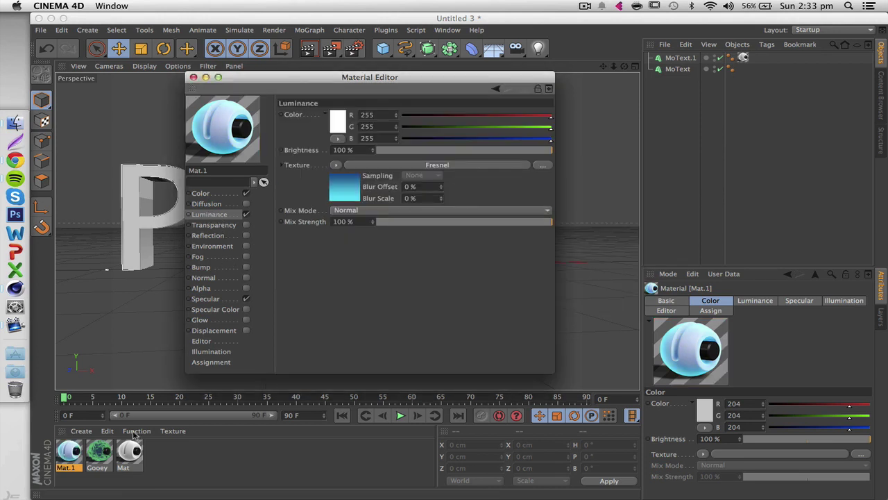
# - Check the Gooey material's Glow channel for reference, then enable Glow on Mat.1 with Use Material Color turned off
pyautogui.click(98, 452)
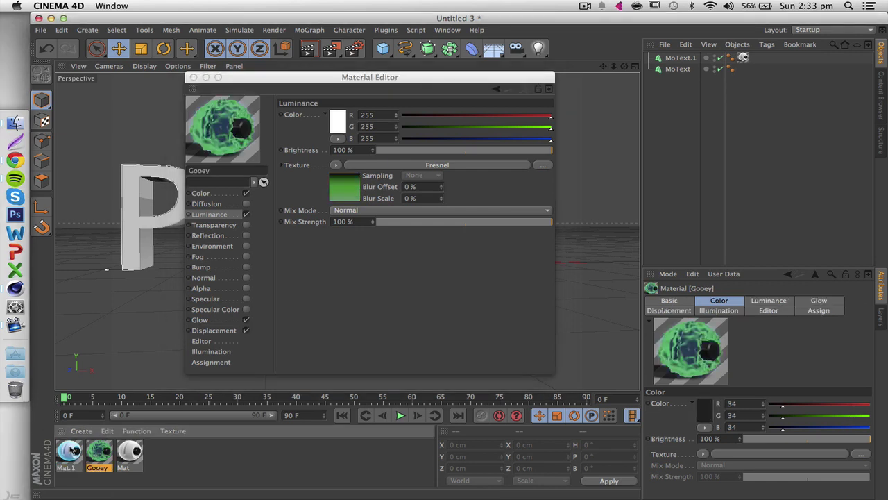
pyautogui.click(200, 320)
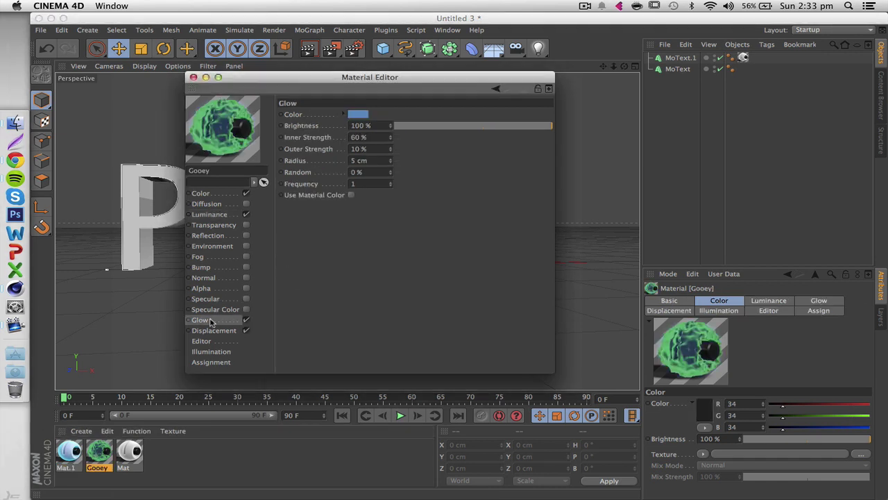
pyautogui.click(69, 452)
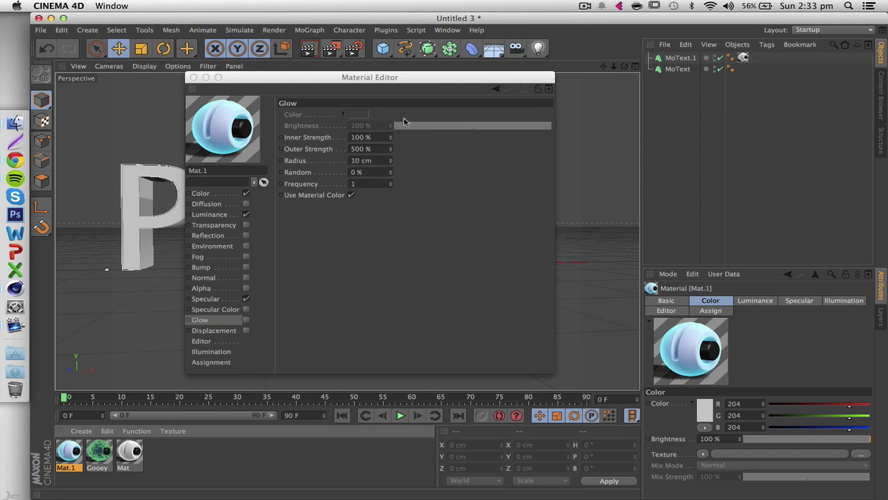
pyautogui.click(356, 117)
pyautogui.click(339, 115)
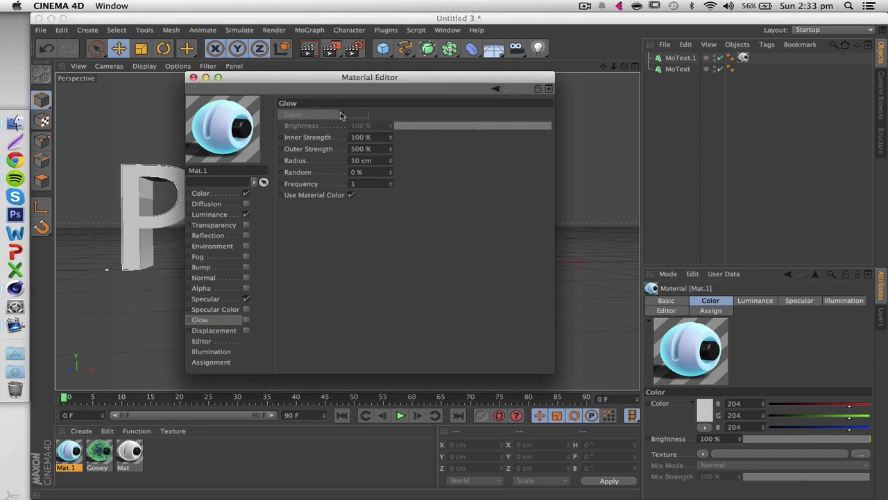
pyautogui.click(340, 115)
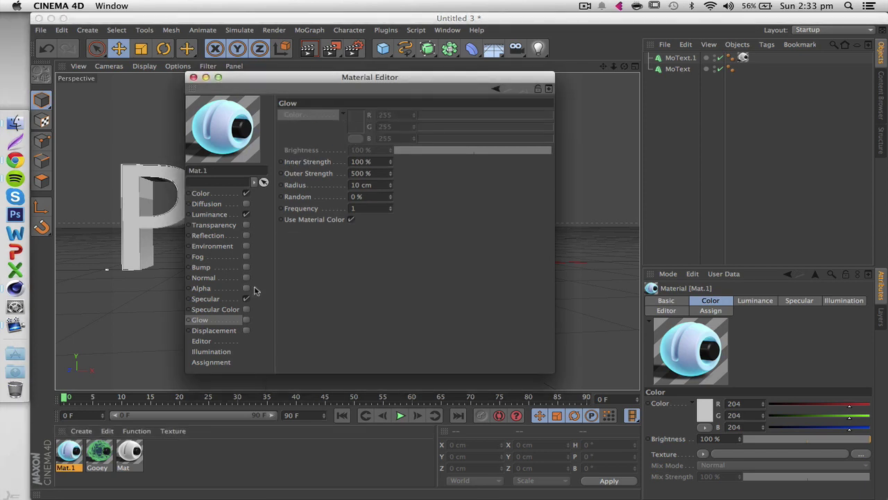
pyautogui.click(247, 319)
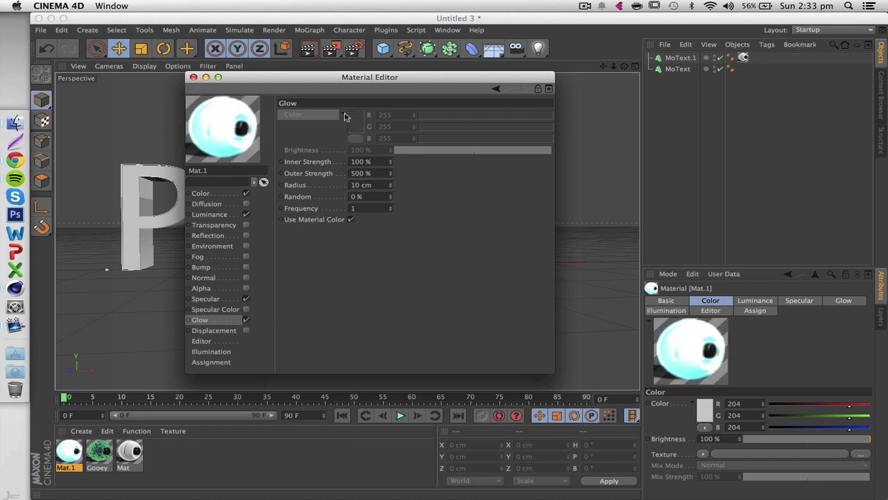
pyautogui.click(351, 220)
# - Set the glow color of Mat.1 to cyan (RGB 0, 250, 255) and its brightness to 65 %
pyautogui.click(357, 123)
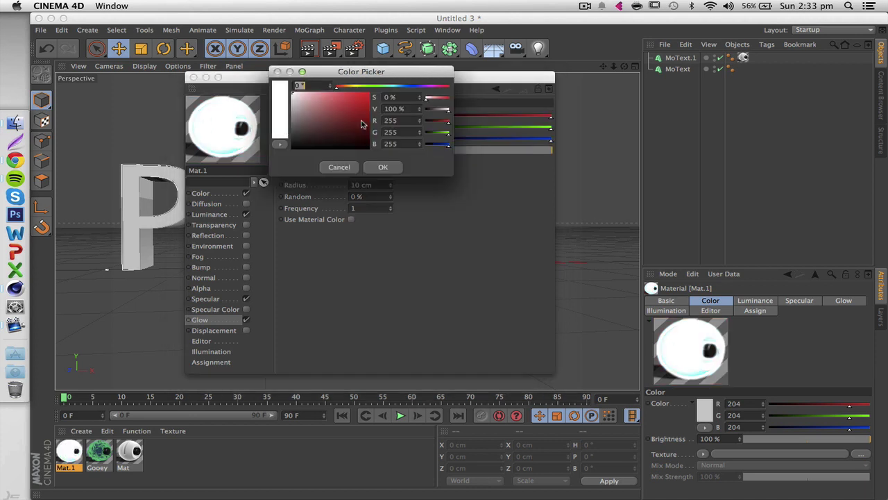
pyautogui.click(393, 87)
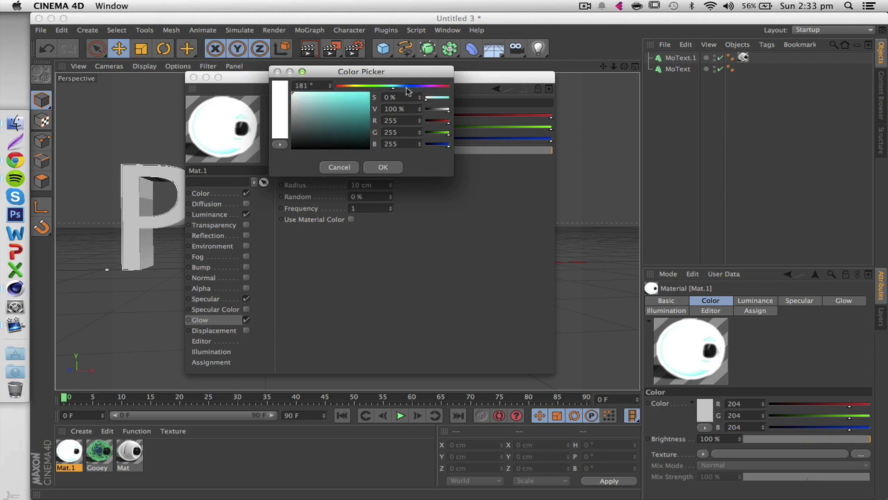
pyautogui.moveTo(344, 116); pyautogui.dragTo(378, 84)
pyautogui.click(384, 167)
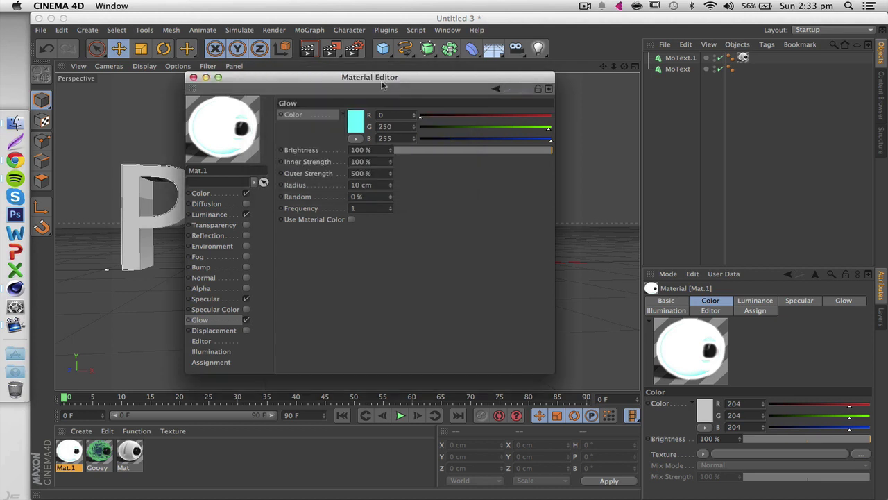
pyautogui.moveTo(429, 149); pyautogui.dragTo(500, 150)
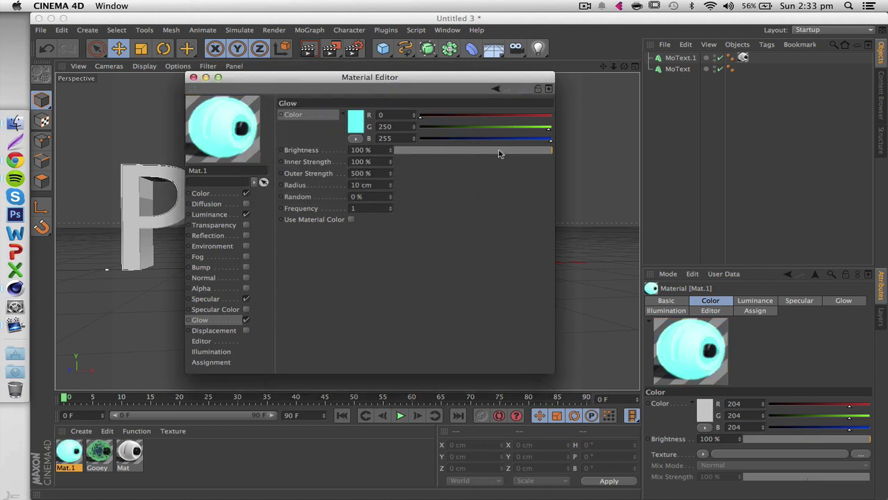
# - Set the glow Inner Strength of Mat.1 to 60 %, matching the Gooey material
pyautogui.click(101, 453)
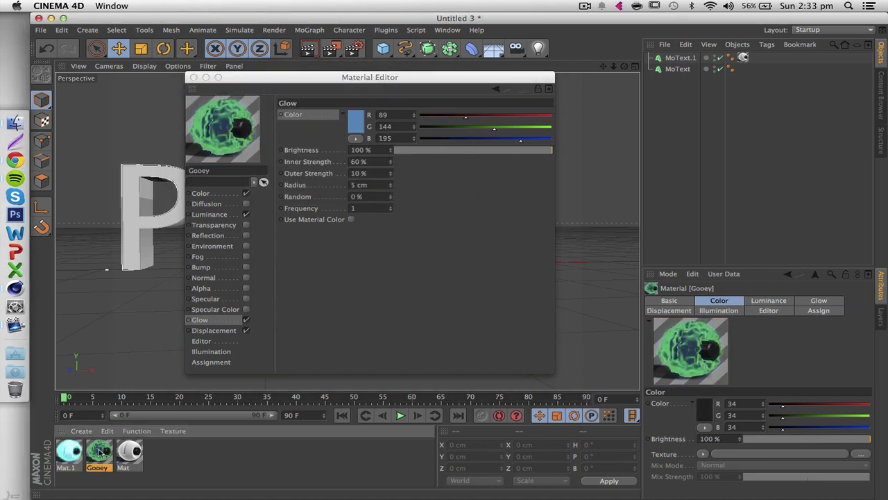
pyautogui.click(70, 452)
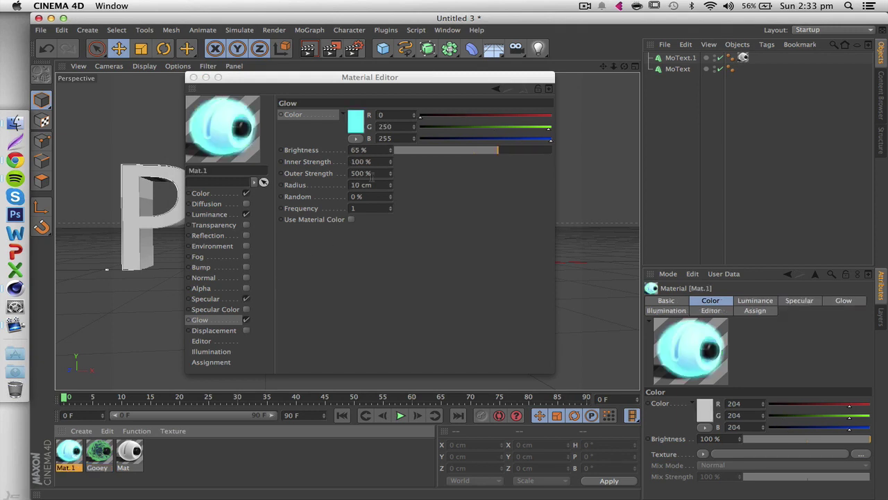
pyautogui.doubleClick(377, 164)
pyautogui.write('60')
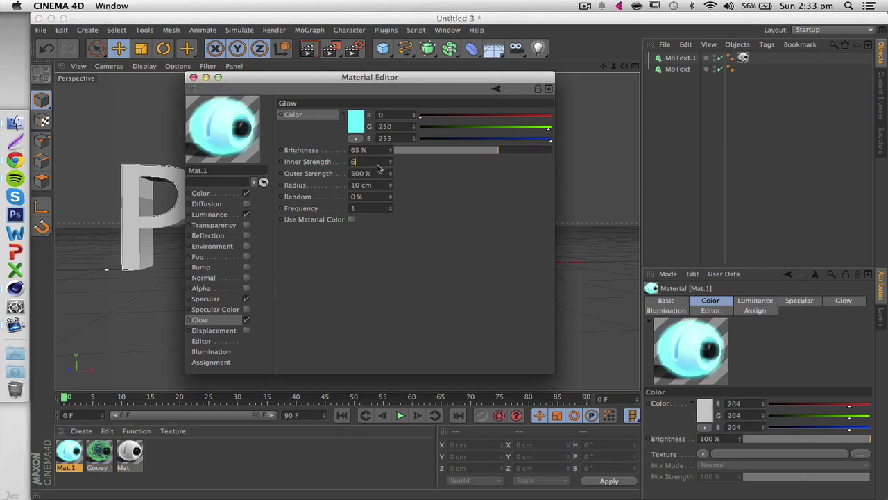
pyautogui.press('Return')
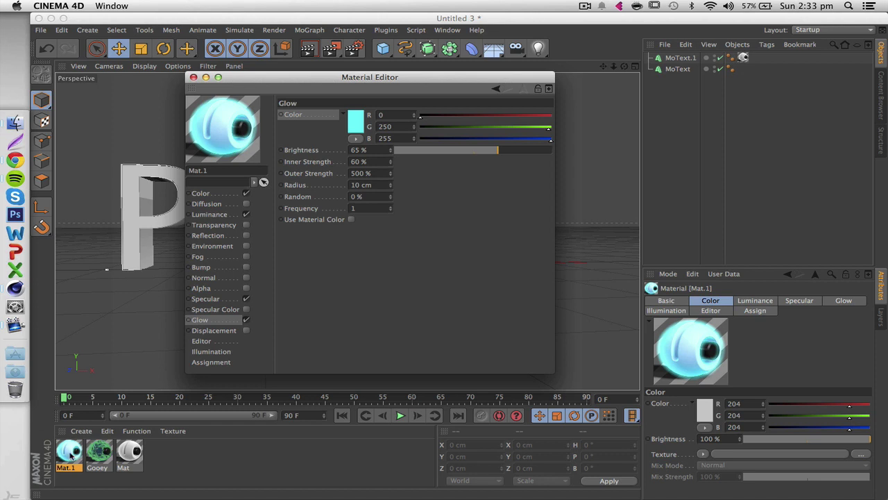
# - Copy Gooey's remaining glow values to Mat.1, setting Outer Strength to 10 % and Radius to 5 cm
pyautogui.click(100, 453)
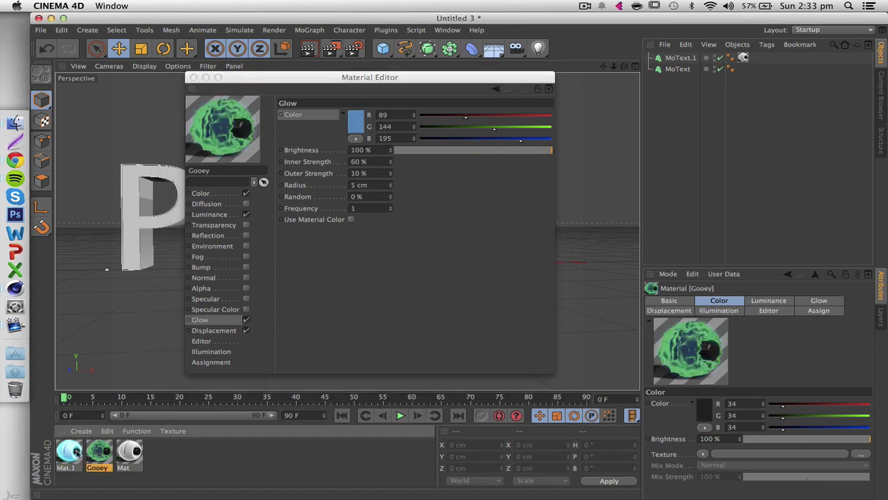
pyautogui.click(78, 452)
pyautogui.doubleClick(383, 175)
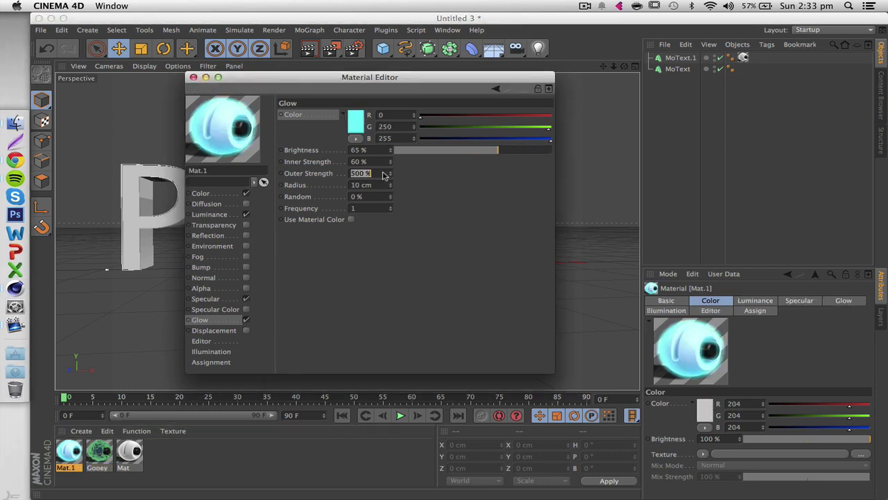
pyautogui.write('10')
pyautogui.press('Tab')
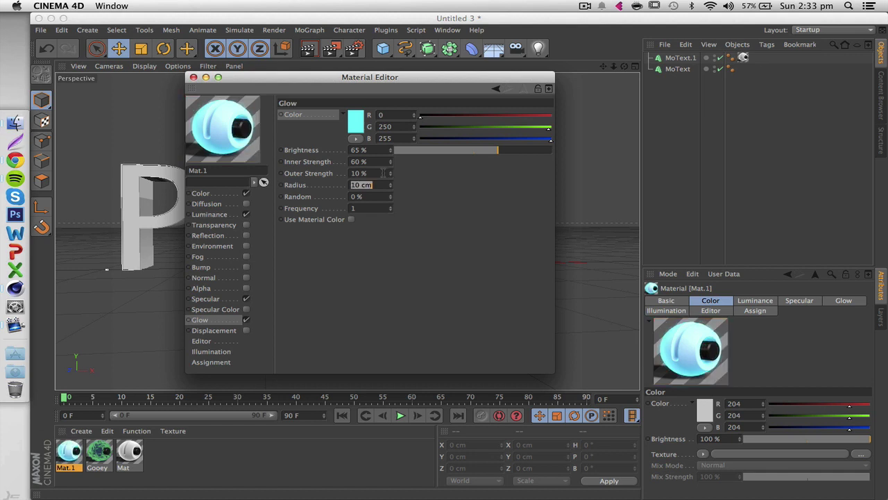
pyautogui.write('5')
pyautogui.press('Return')
# - Enable the Displacement channel of Mat.1
pyautogui.click(214, 195)
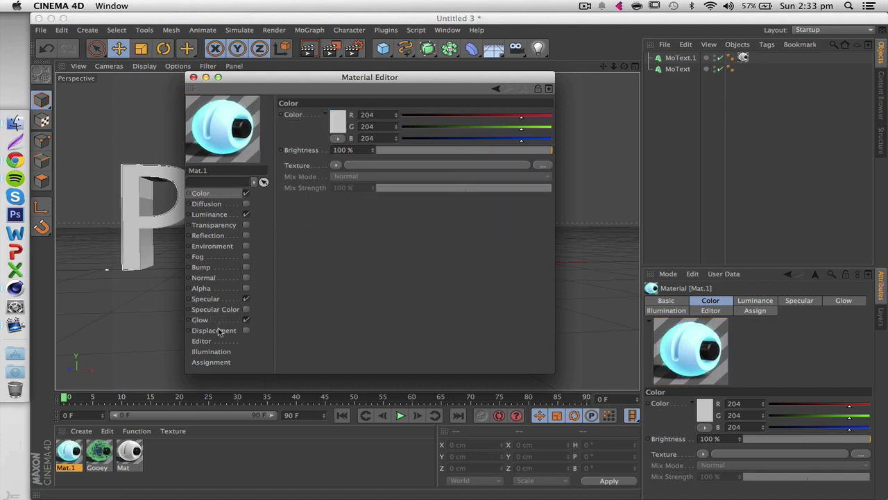
pyautogui.click(216, 331)
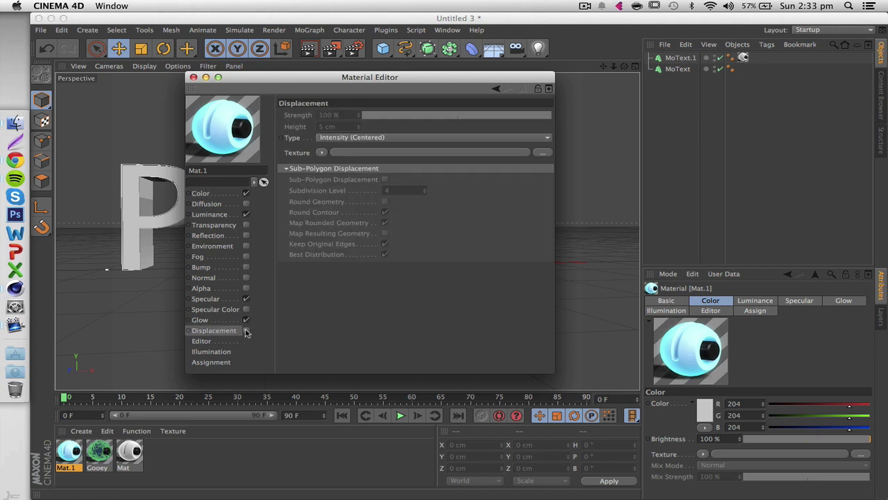
pyautogui.click(247, 331)
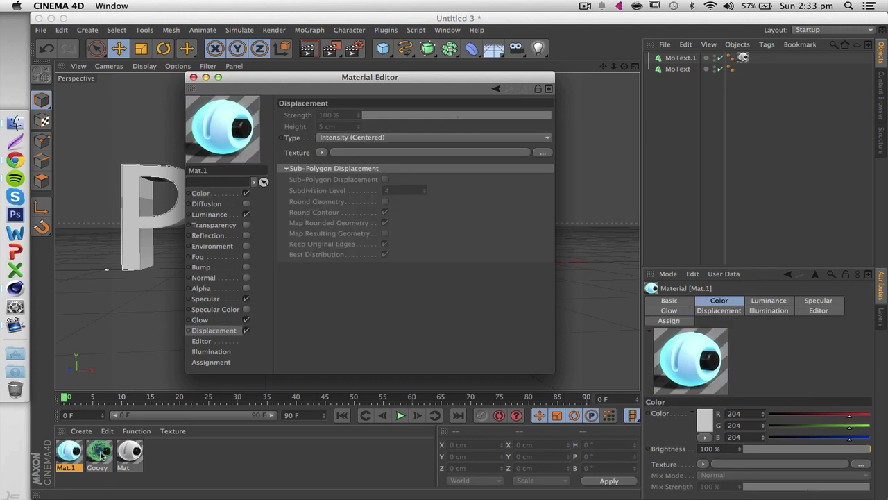
# - Examine the Gooey material's Displacement settings and Noise shader as a reference, and return to Mat.1
pyautogui.click(99, 453)
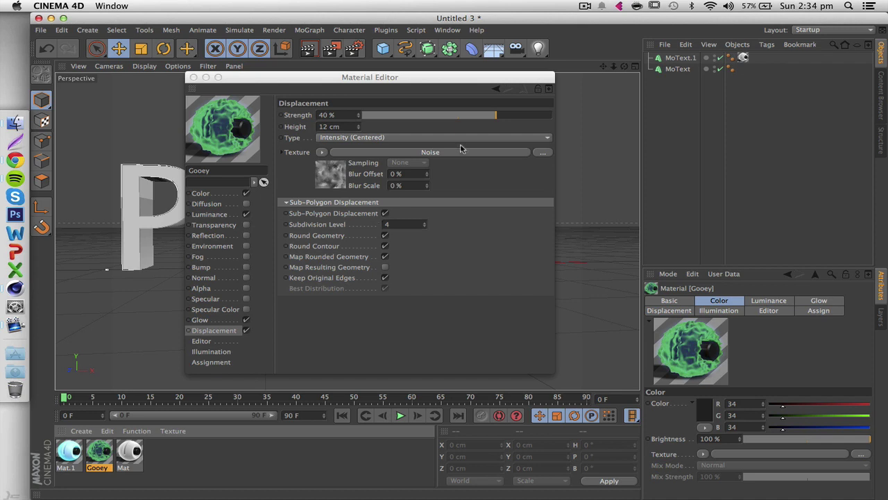
pyautogui.click(341, 170)
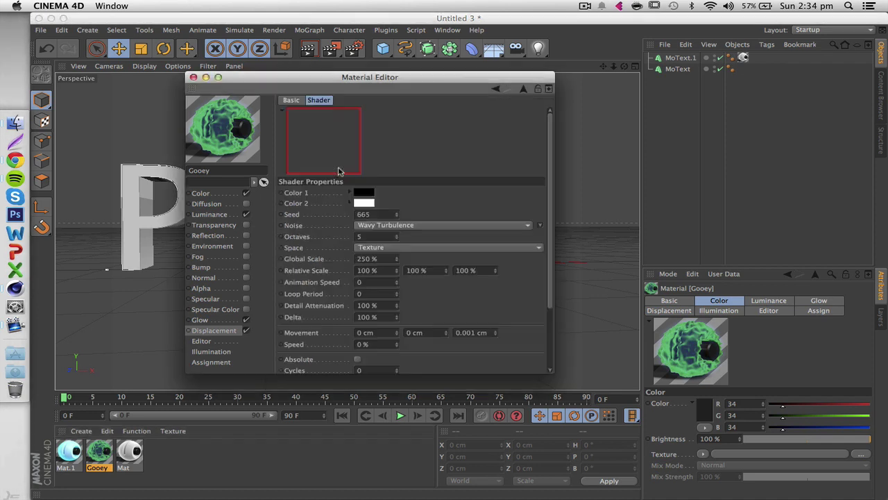
pyautogui.click(211, 332)
pyautogui.click(70, 454)
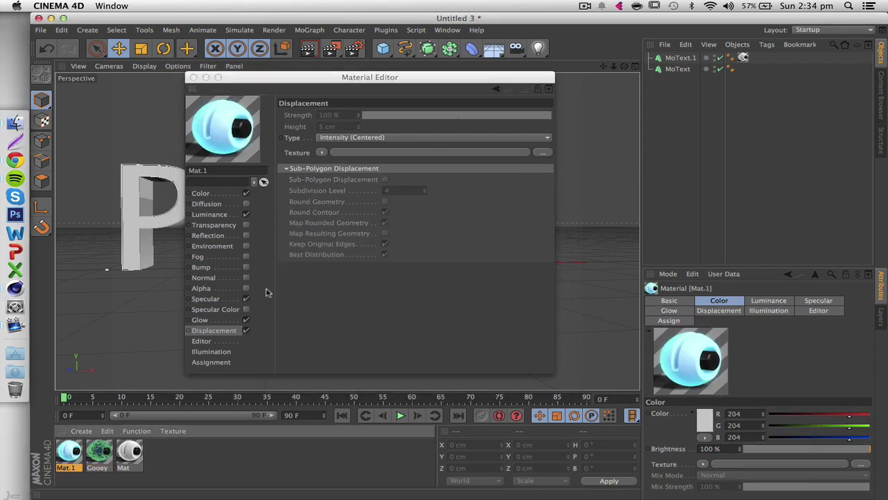
# - Load a Noise shader as the displacement texture of Mat.1
pyautogui.click(221, 331)
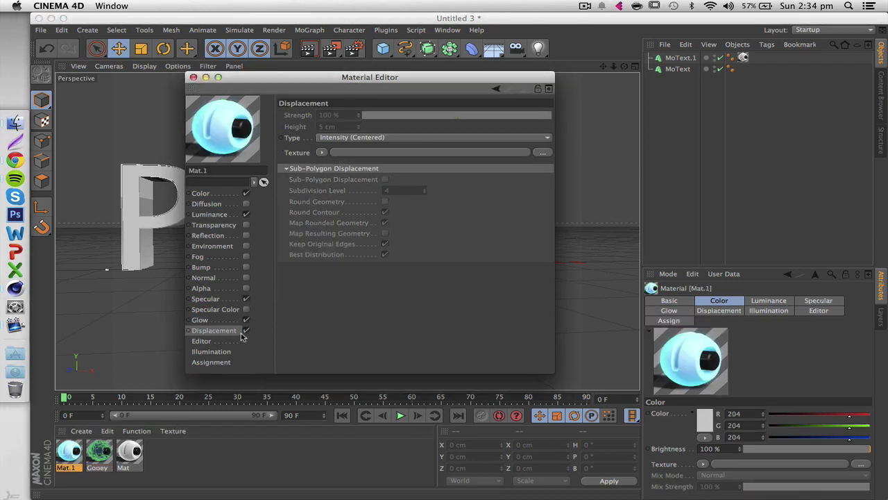
pyautogui.click(322, 152)
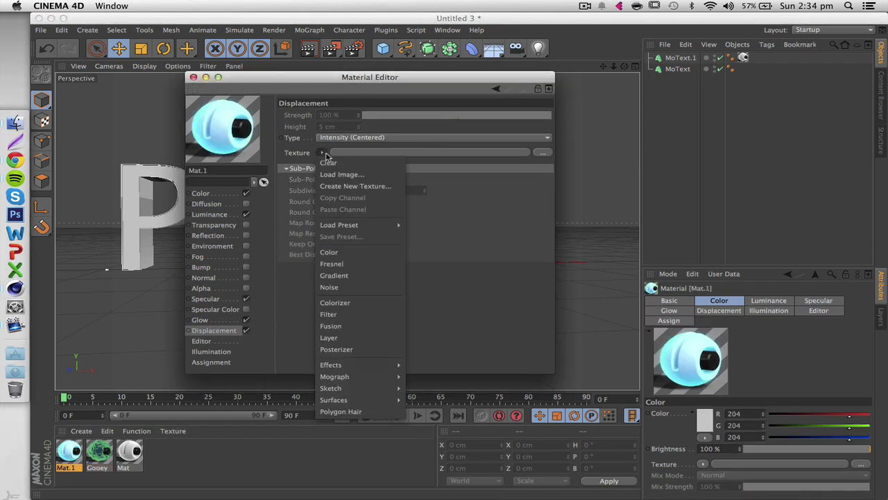
pyautogui.click(342, 292)
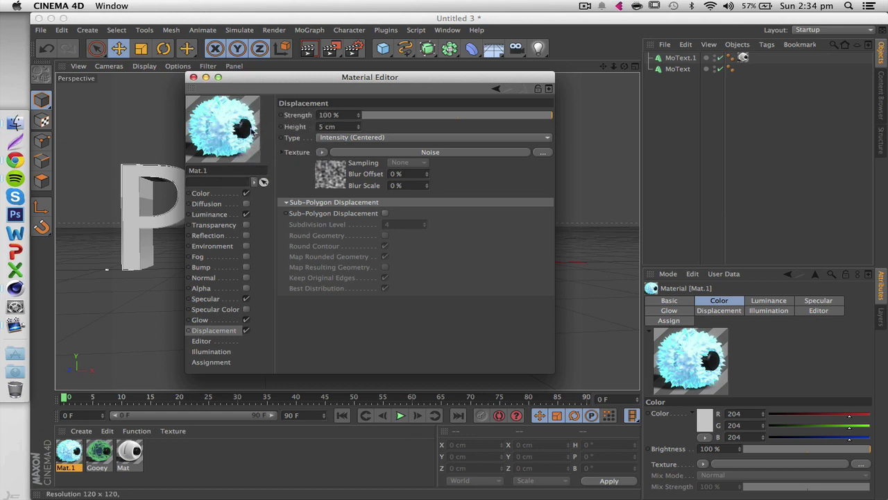
pyautogui.click(322, 152)
pyautogui.click(321, 154)
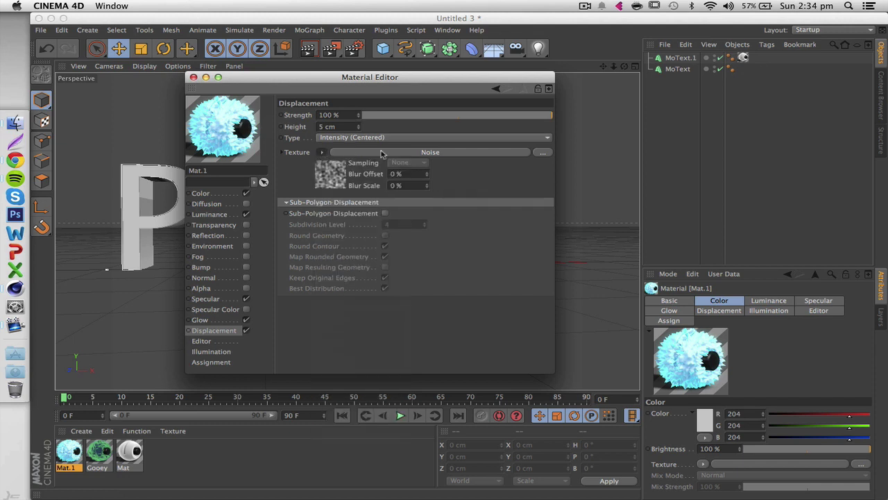
# - Set the noise type of Mat.1's displacement shader to Wavy Turbulence
pyautogui.click(329, 182)
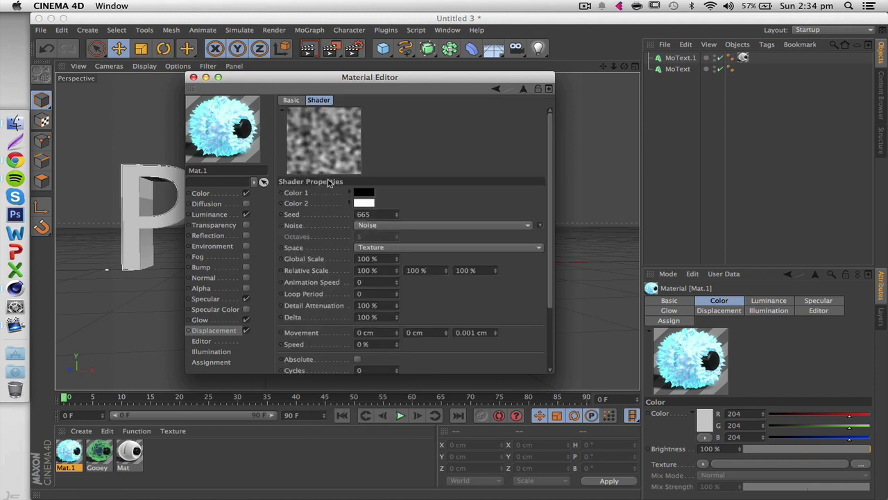
pyautogui.click(217, 333)
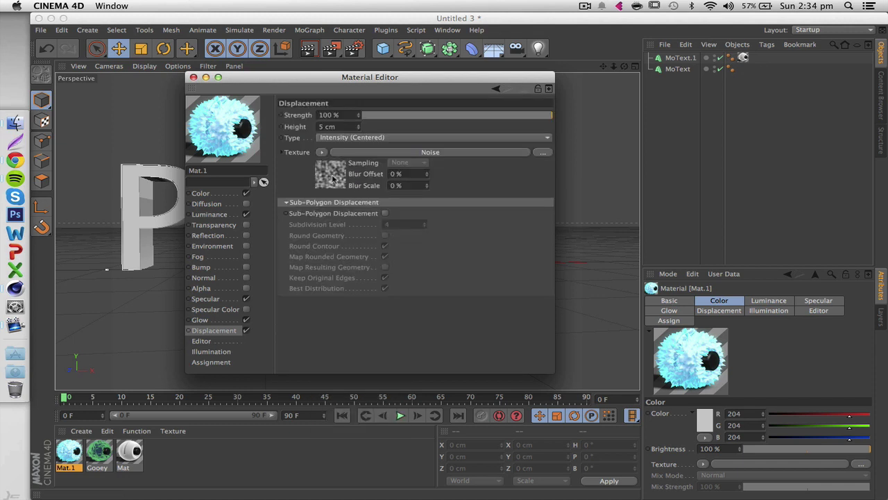
pyautogui.click(333, 179)
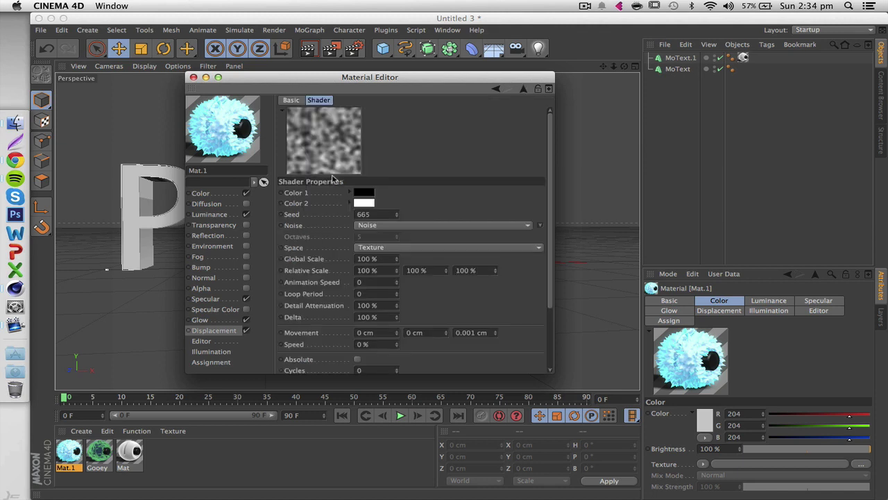
pyautogui.click(370, 226)
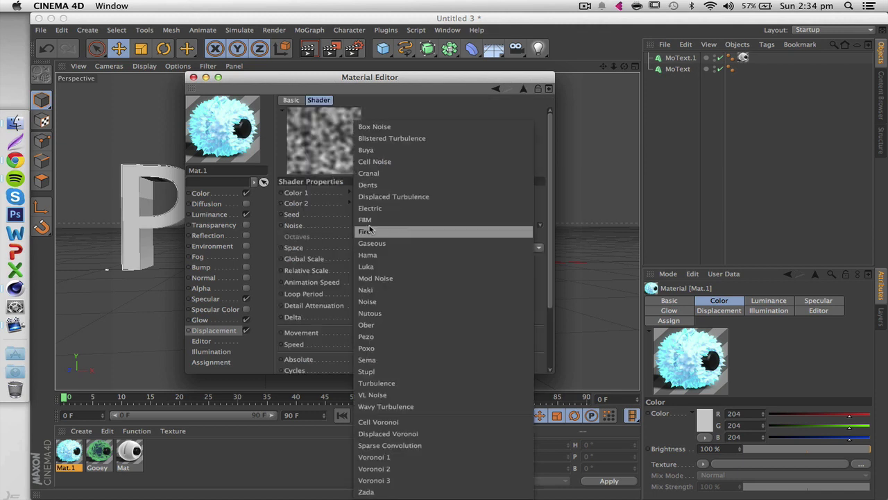
pyautogui.click(379, 408)
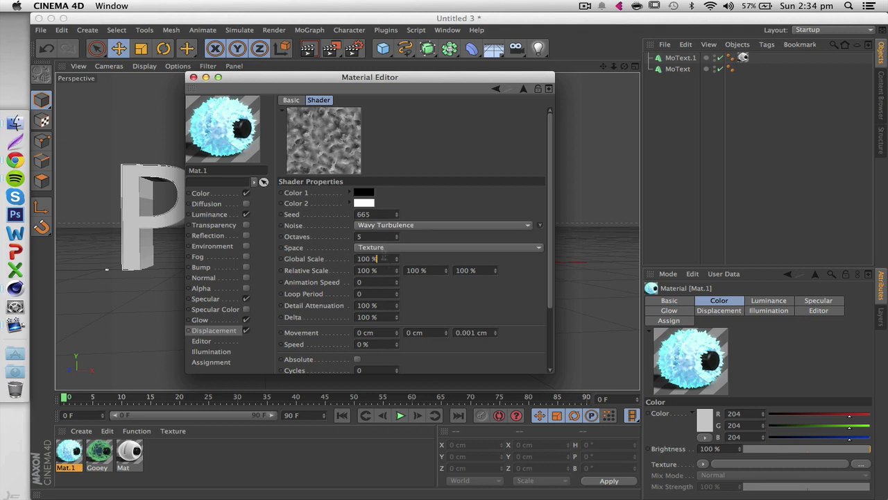
# - Set the Global Scale of the displacement noise to 250 %
pyautogui.click(374, 258)
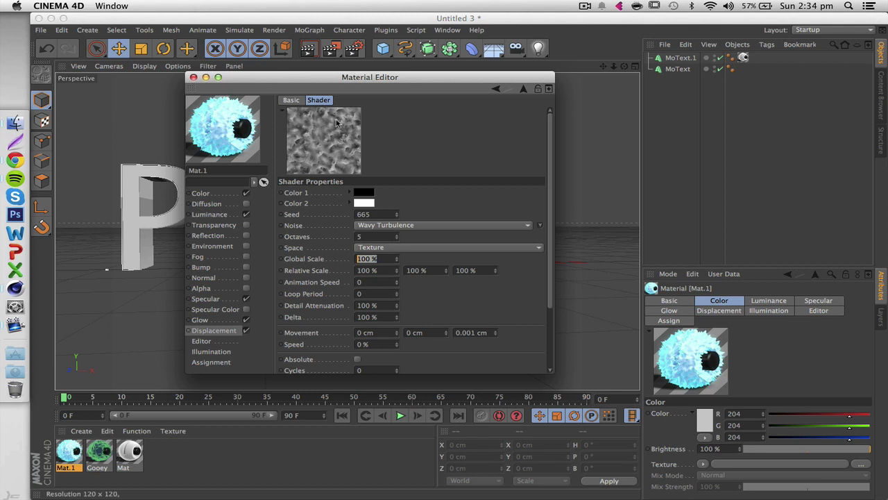
pyautogui.write('2')
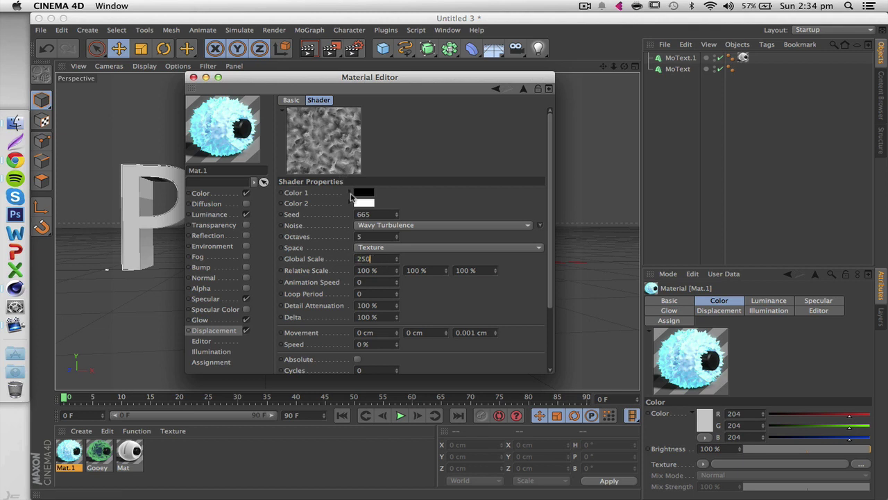
pyautogui.write('50')
pyautogui.press('Return')
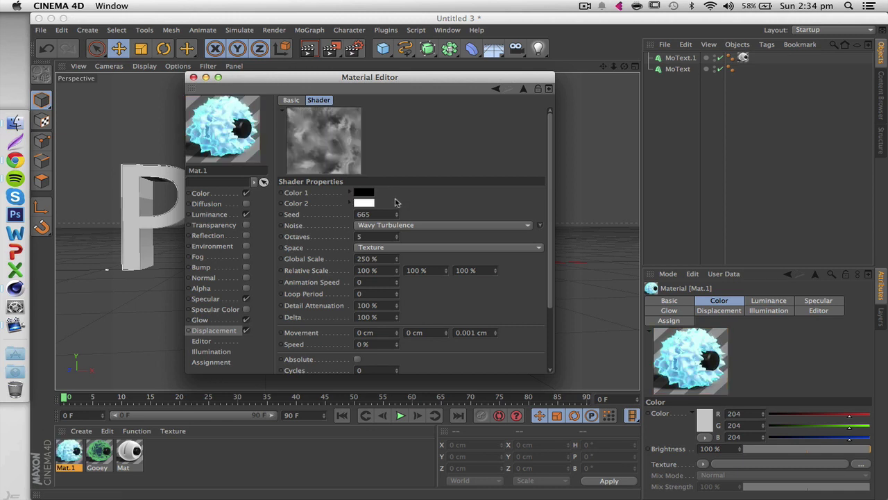
# - Check Gooey's displacement values and set Mat.1's displacement Height to 12 cm
pyautogui.click(100, 454)
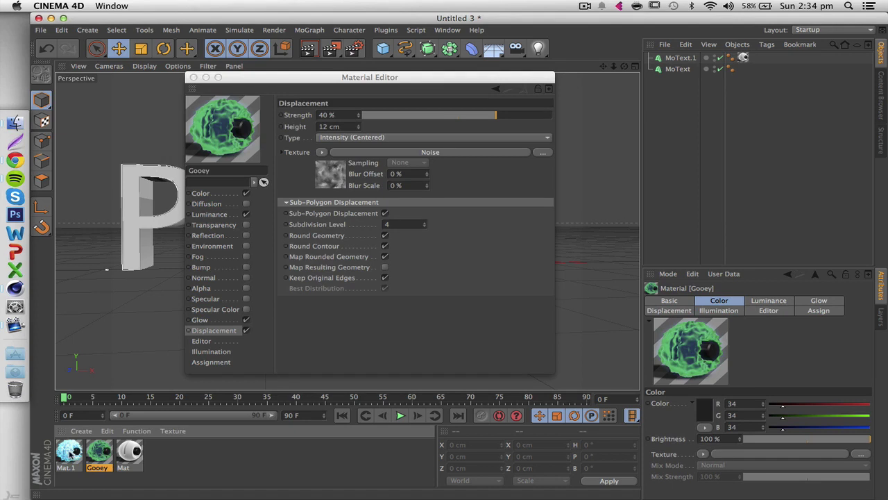
pyautogui.click(69, 452)
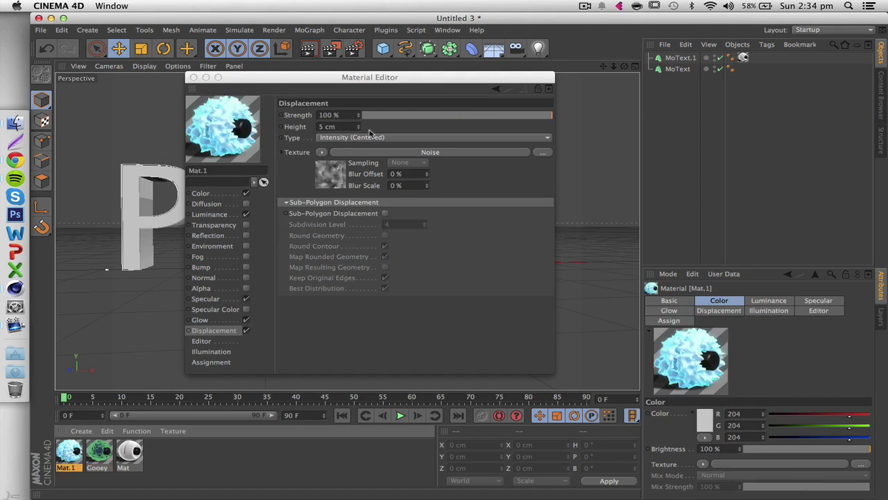
pyautogui.click(212, 329)
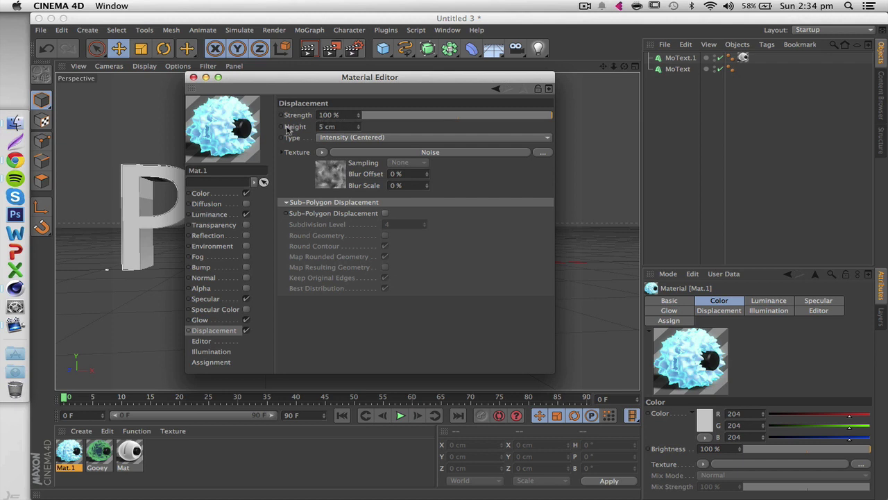
pyautogui.click(348, 124)
pyautogui.write('12')
# - Set the displacement Strength of Mat.1 to about 42 %, close to Gooey's value
pyautogui.click(347, 116)
pyautogui.click(347, 115)
pyautogui.click(426, 115)
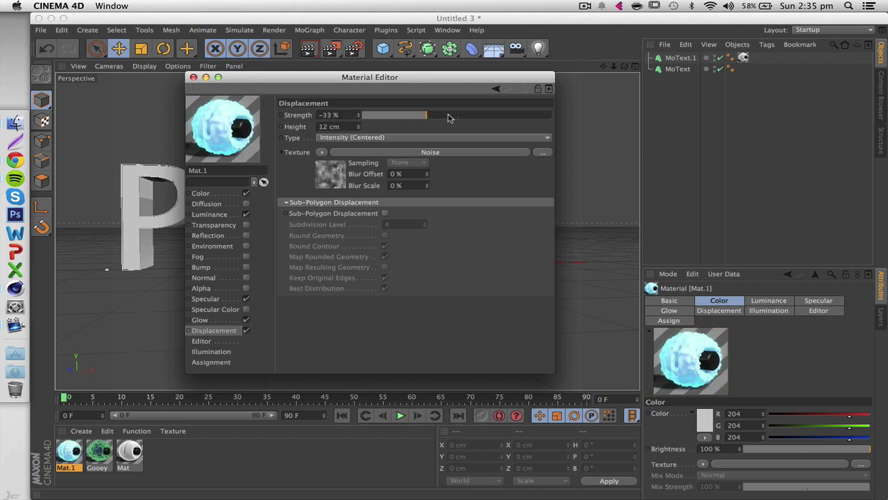
pyautogui.click(477, 117)
pyautogui.moveTo(477, 119); pyautogui.dragTo(495, 117)
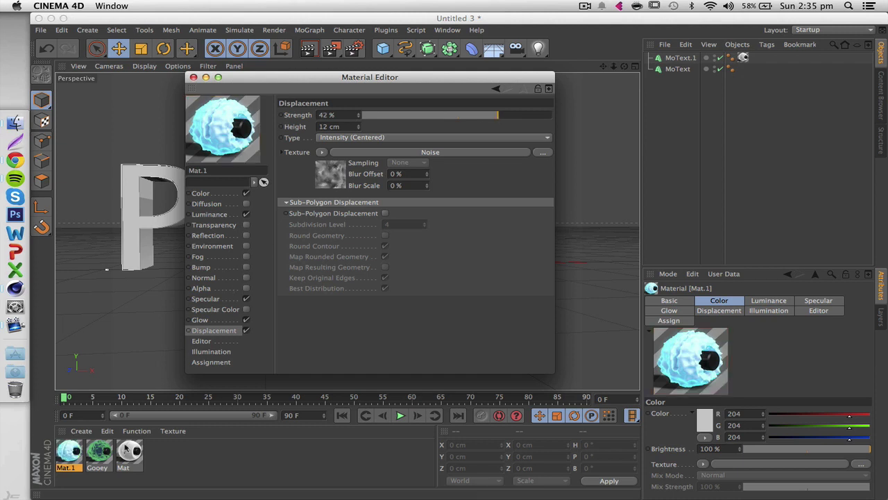
# - Enable Sub-Polygon Displacement on Mat.1 with a Subdivision Level of 2, then close the Material Editor
pyautogui.click(99, 452)
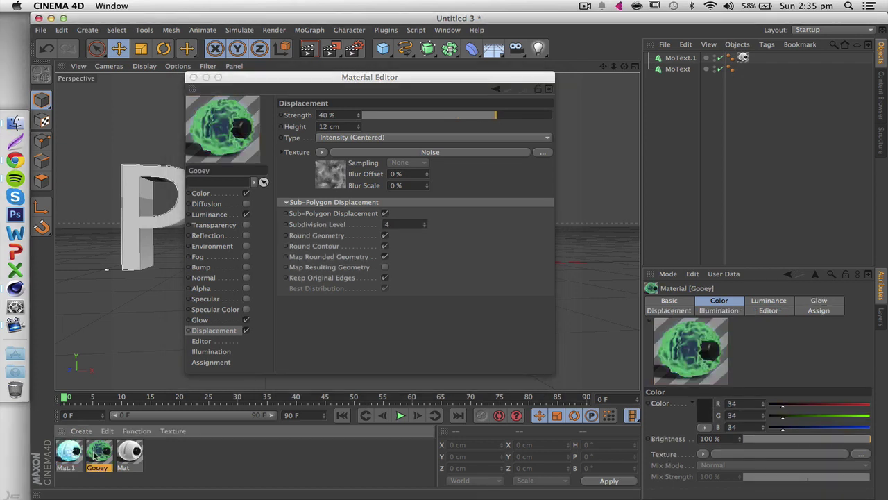
pyautogui.click(71, 456)
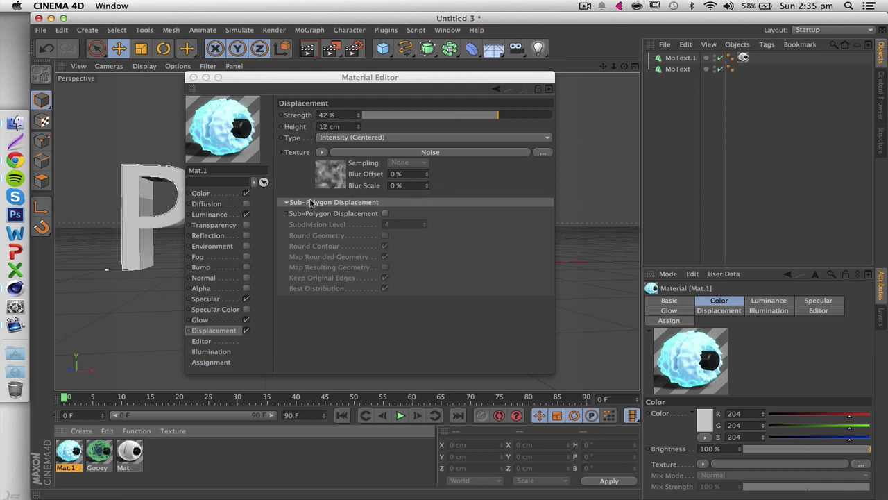
pyautogui.click(386, 214)
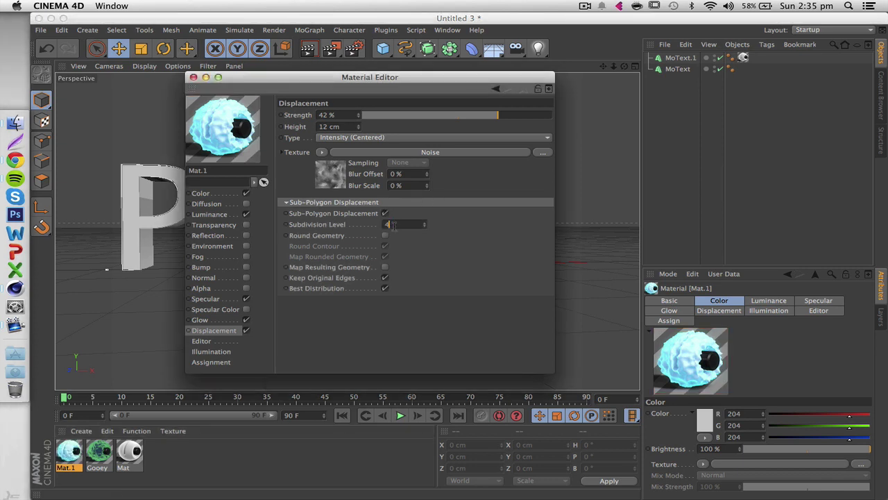
pyautogui.write('2')
pyautogui.click(207, 330)
pyautogui.click(201, 193)
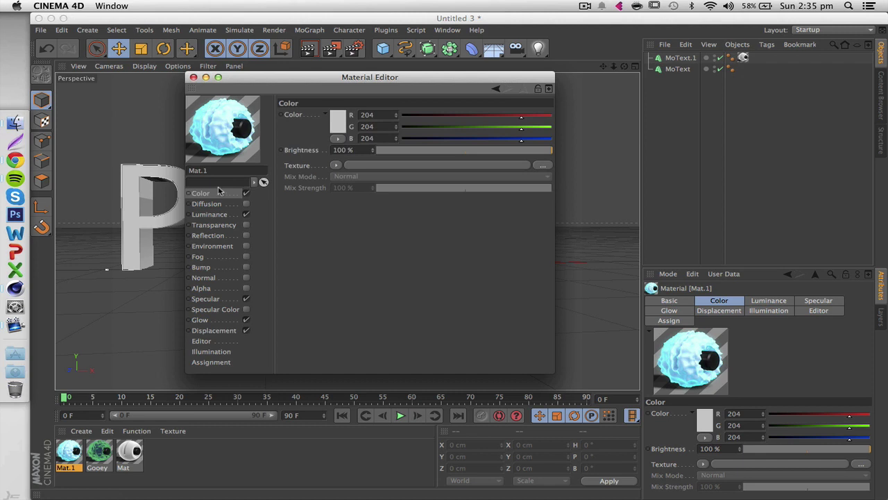
pyautogui.click(193, 77)
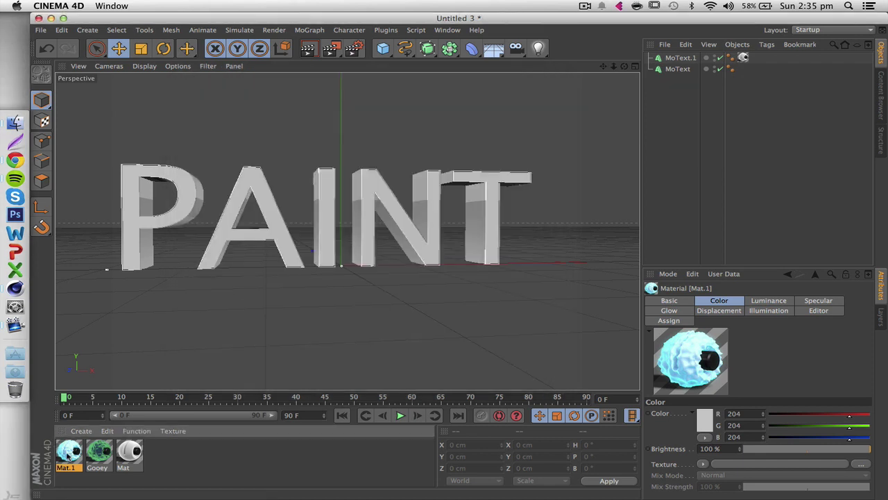
# - Apply the Mat.1 paint material to the MoText object in the scene
pyautogui.moveTo(67, 454); pyautogui.dragTo(132, 238)
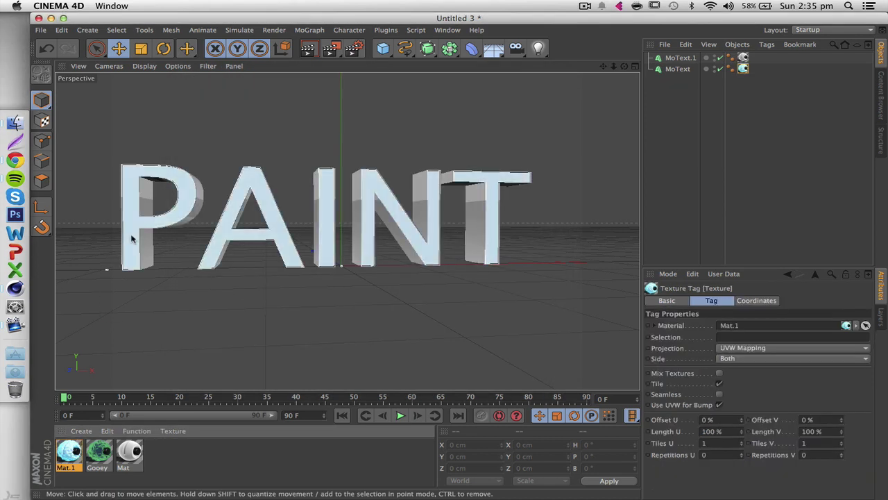
pyautogui.click(678, 70)
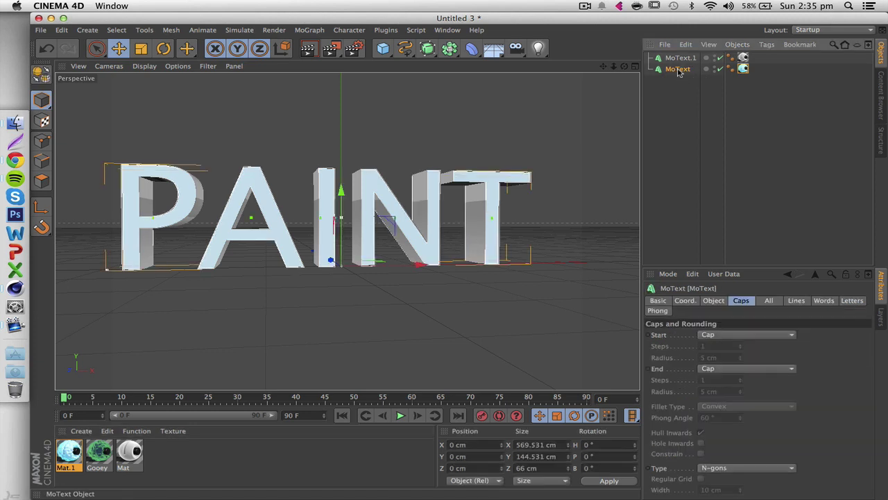
pyautogui.click(719, 305)
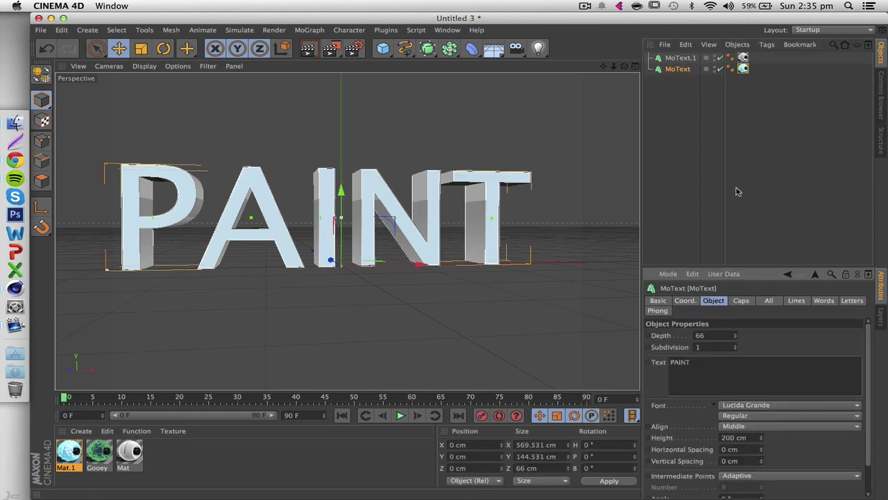
pyautogui.click(736, 107)
# - Set the Mat.1 texture tag on MoText to Cubic projection and enable Seamless tiling
pyautogui.click(744, 69)
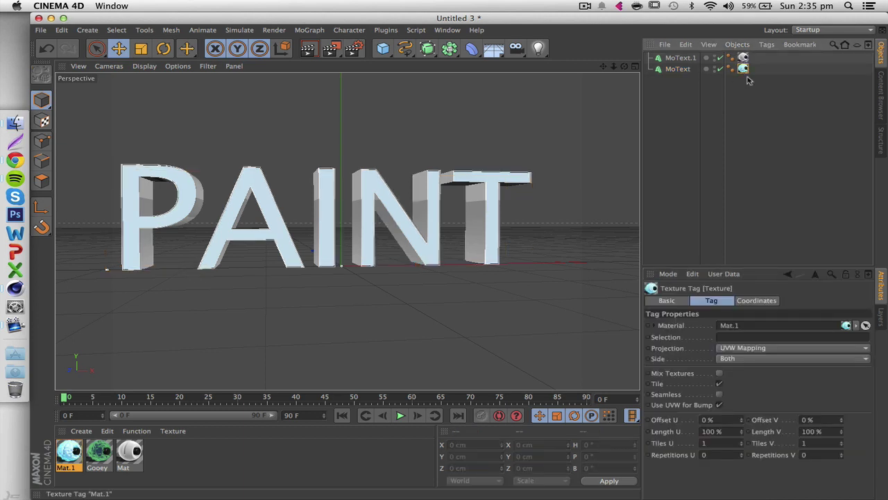
pyautogui.click(726, 349)
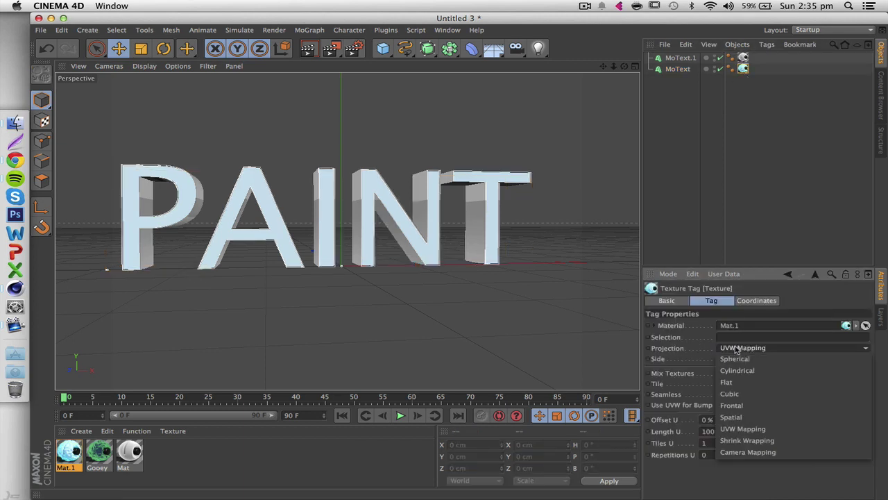
pyautogui.click(735, 392)
pyautogui.click(719, 395)
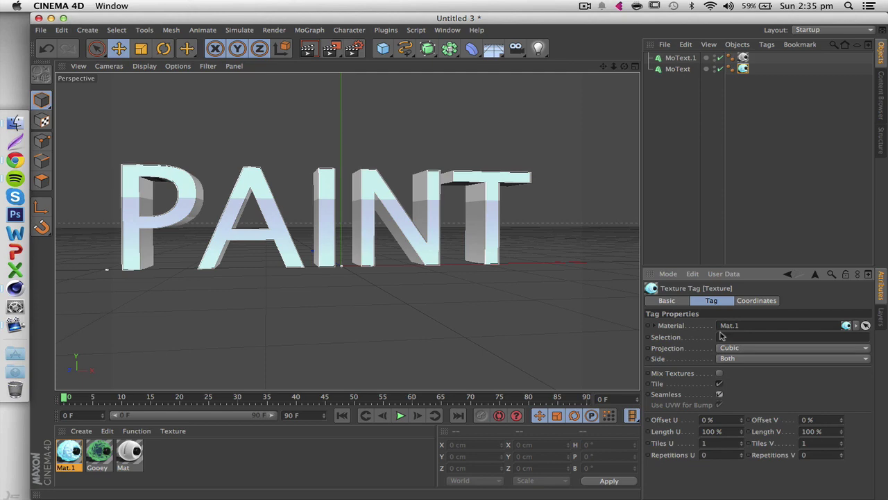
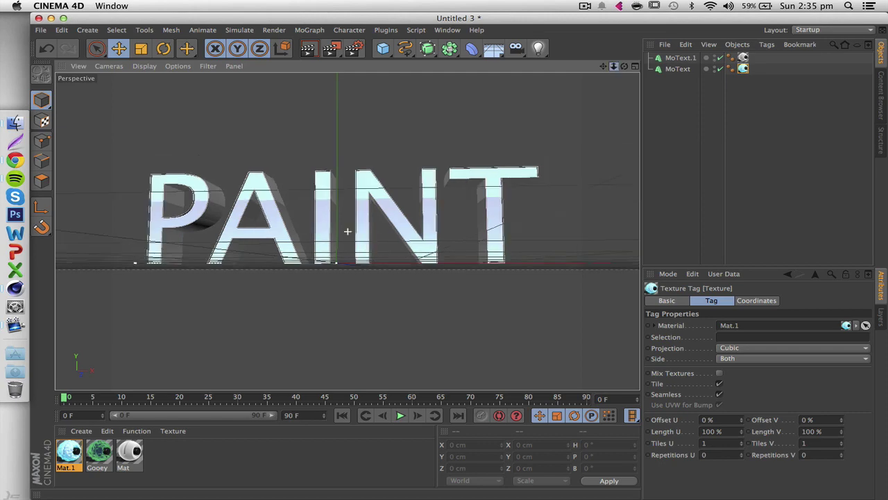
# - Add a Random effector to both text objects, MoText.1 and MoText
pyautogui.click(680, 58)
pyautogui.keyDown('shift'); pyautogui.click(678, 69); pyautogui.keyUp('shift')
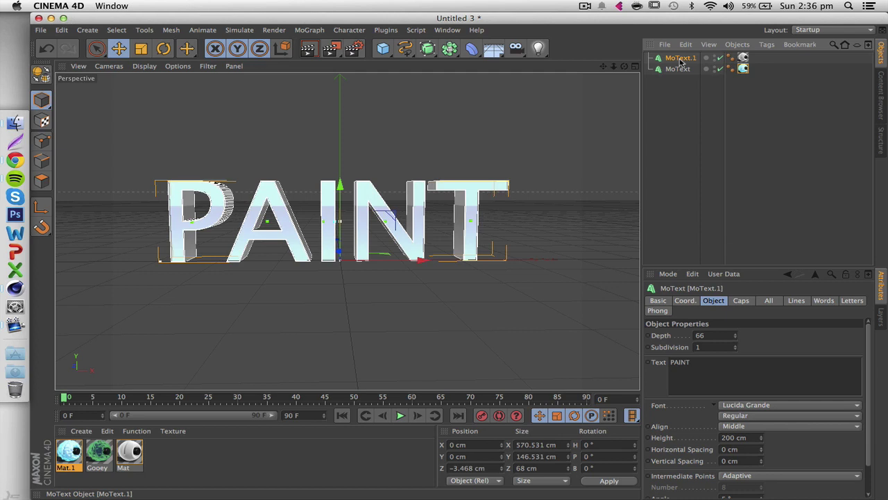
pyautogui.click(318, 31)
pyautogui.moveTo(361, 46)
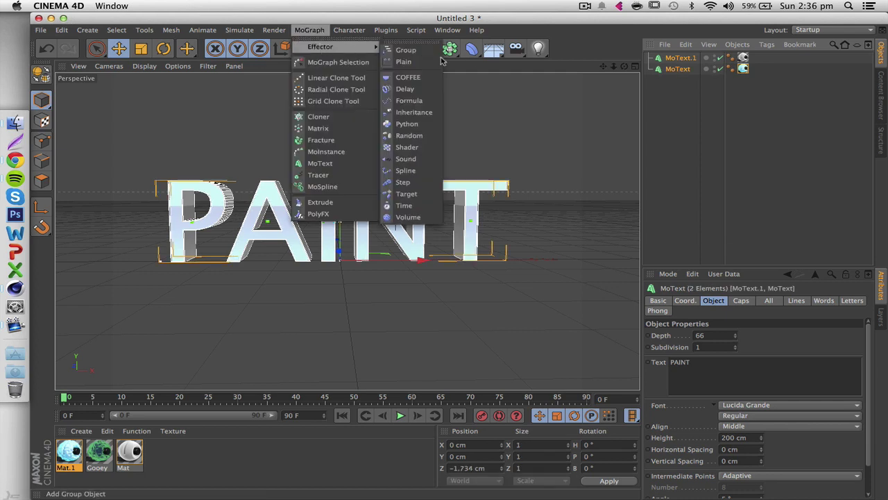
pyautogui.click(721, 81)
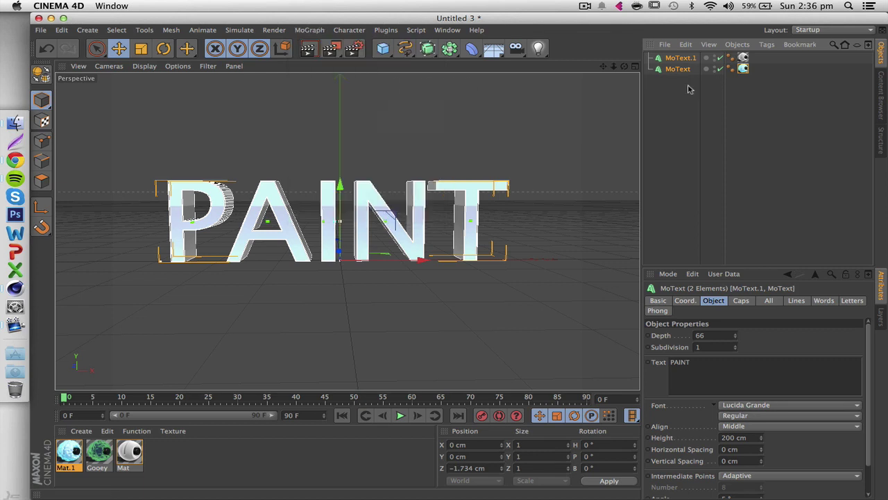
pyautogui.click(319, 32)
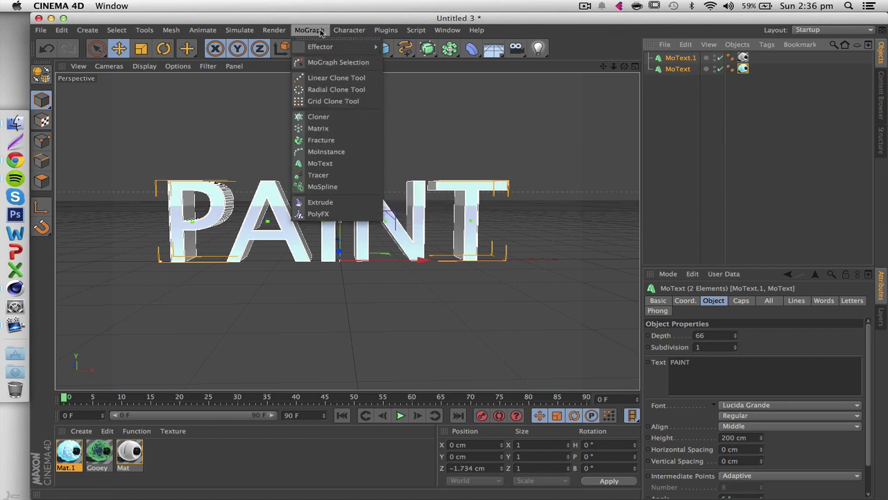
pyautogui.moveTo(327, 46)
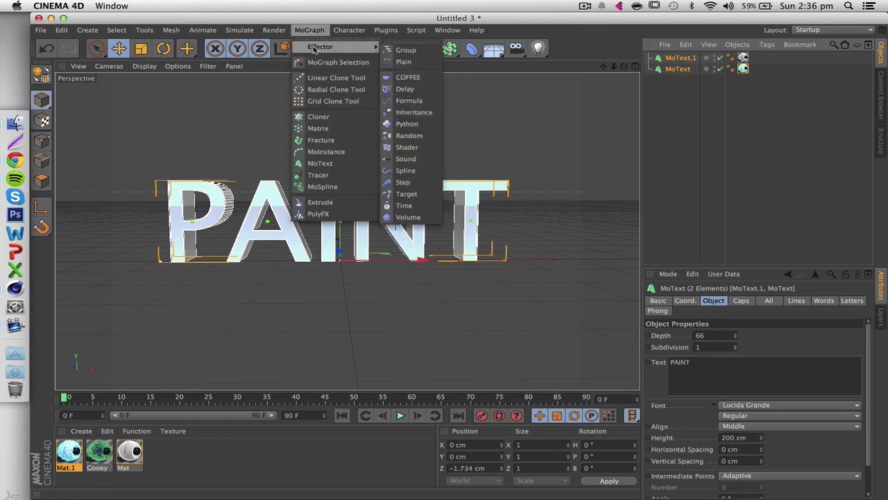
pyautogui.click(408, 135)
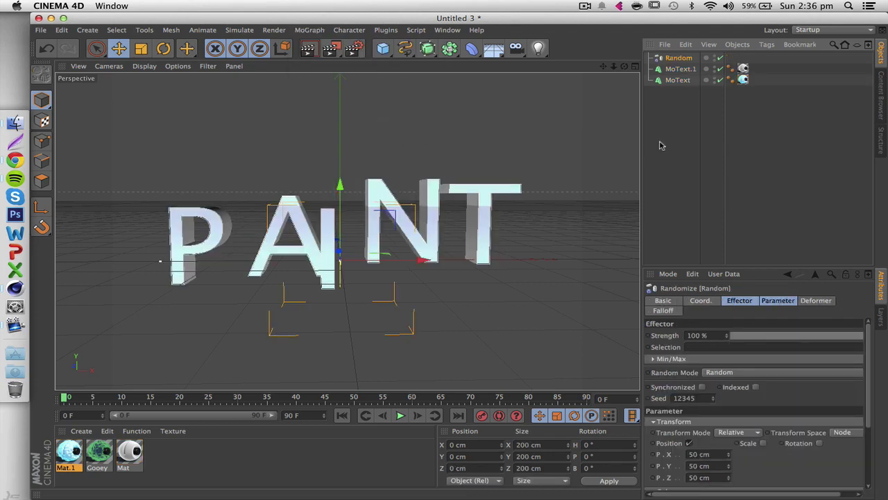
# - Set the Random effector's position offsets to P.X 1 cm, P.Y -3 cm and P.Z -27 cm
pyautogui.moveTo(624, 67)
pyautogui.mouseDown()
pyautogui.moveTo(666, 76)
pyautogui.moveTo(583, 77)
pyautogui.moveTo(555, 98)
pyautogui.moveTo(548, 79)
pyautogui.moveTo(573, 55)
pyautogui.moveTo(611, 54)
pyautogui.moveTo(624, 75)
pyautogui.moveTo(659, 93)
pyautogui.mouseUp()
pyautogui.keyDown('alt'); pyautogui.moveTo(347, 230); pyautogui.dragTo(158, 257); pyautogui.keyUp('alt')
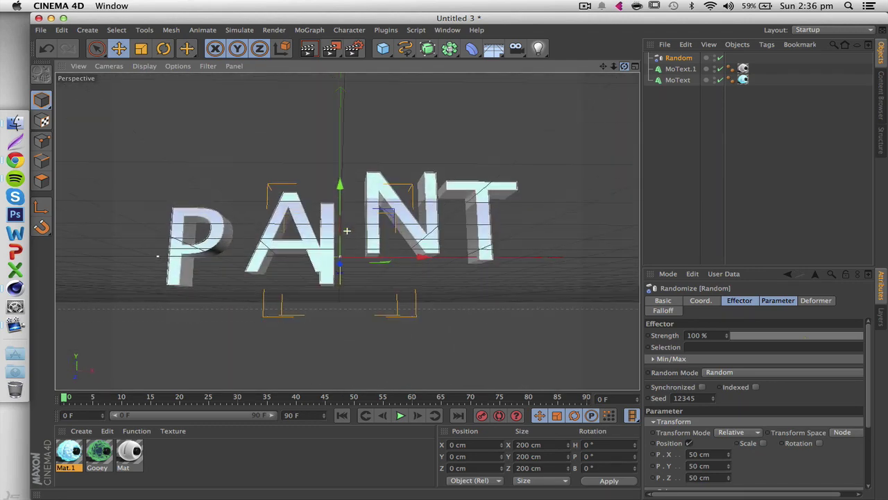
pyautogui.click(748, 302)
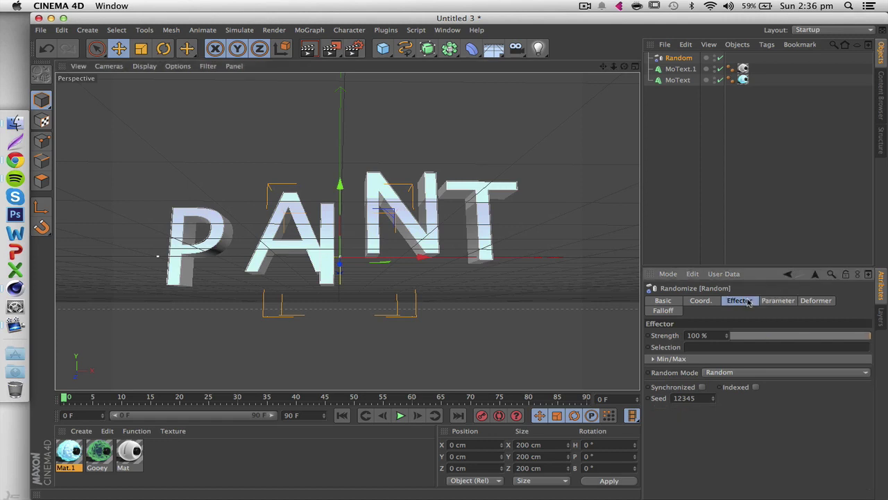
pyautogui.moveTo(828, 338)
pyautogui.mouseDown()
pyautogui.moveTo(722, 338)
pyautogui.moveTo(867, 335)
pyautogui.moveTo(736, 336)
pyautogui.moveTo(798, 337)
pyautogui.moveTo(885, 361)
pyautogui.mouseUp()
pyautogui.click(783, 303)
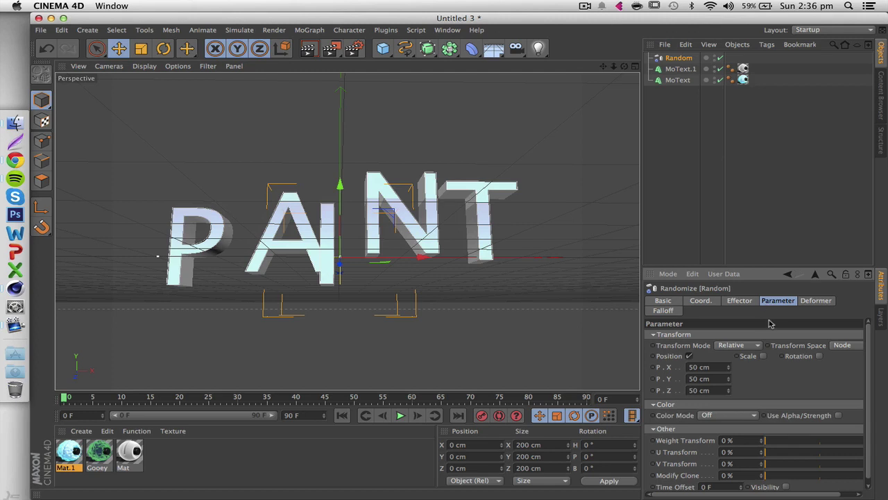
pyautogui.moveTo(729, 379); pyautogui.dragTo(729, 393)
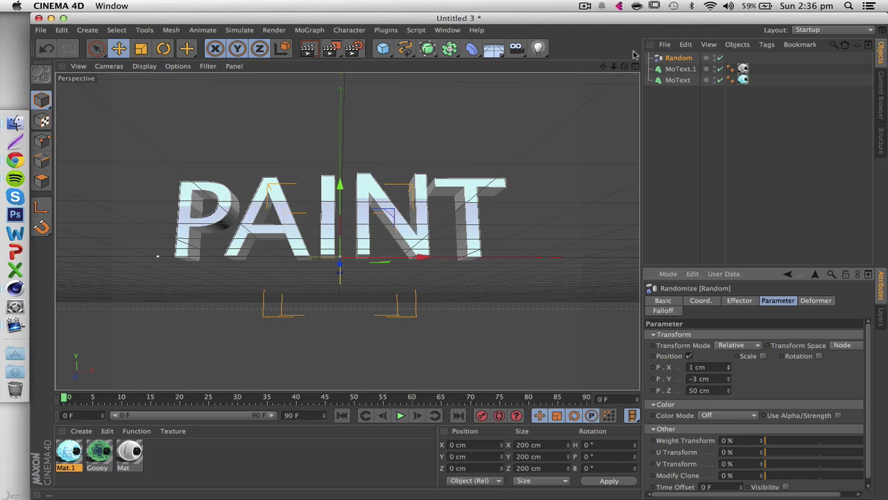
pyautogui.moveTo(622, 70); pyautogui.dragTo(663, 305)
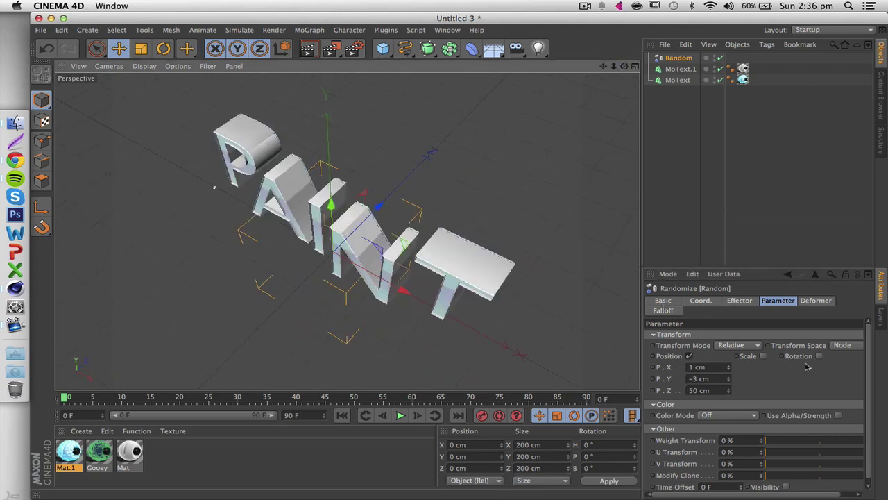
pyautogui.moveTo(729, 391); pyautogui.dragTo(729, 419)
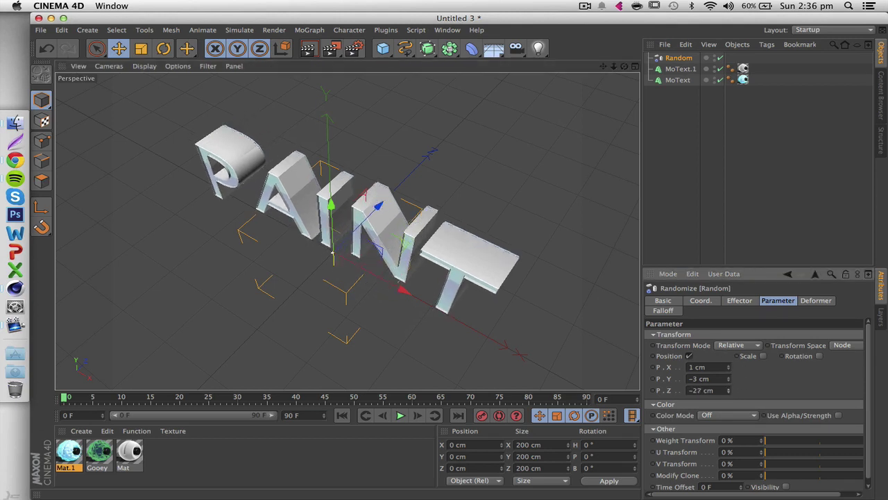
# - Enable Rotation on the Random effector and set R.H to -29°, R.P to -24° and R.B to 8°
pyautogui.click(820, 356)
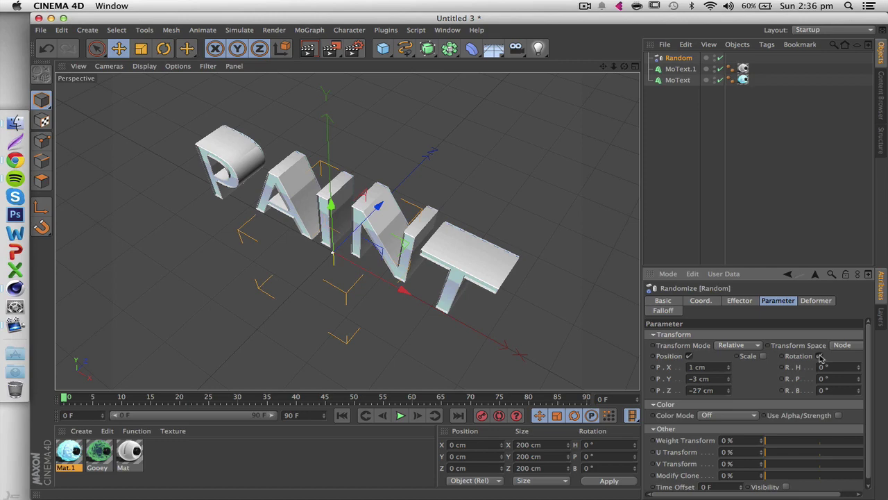
pyautogui.moveTo(858, 371); pyautogui.dragTo(859, 391)
pyautogui.keyDown('alt'); pyautogui.moveTo(497, 217); pyautogui.dragTo(347, 230); pyautogui.keyUp('alt')
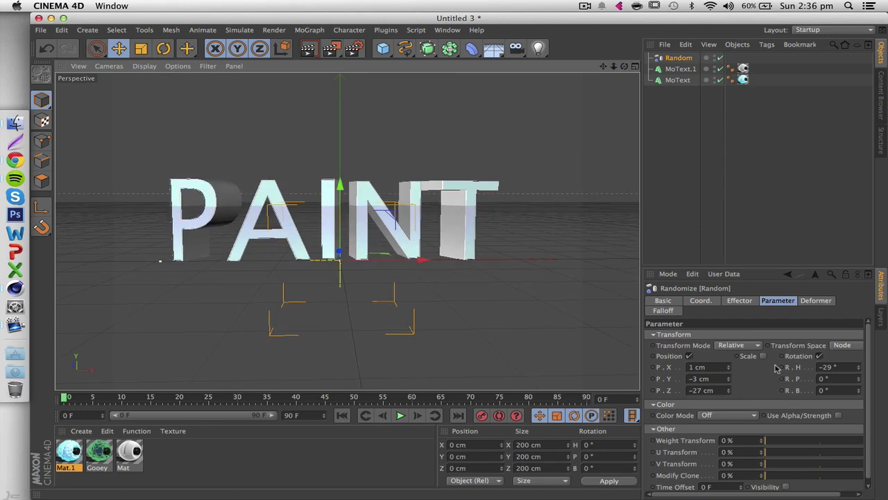
pyautogui.moveTo(860, 379)
pyautogui.mouseDown()
pyautogui.moveTo(859, 396)
pyautogui.moveTo(859, 388)
pyautogui.mouseUp()
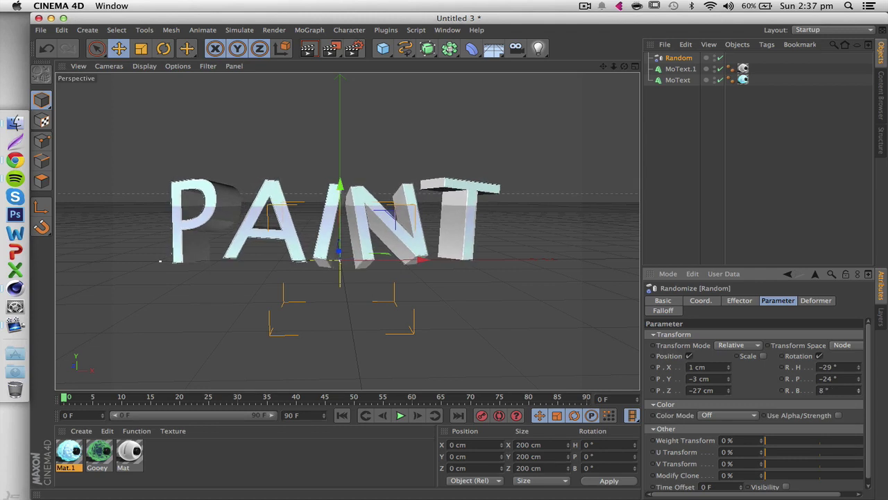
# - Lower the Horizontal Spacing of both MoText.1 and MoText to a negative value so the letters sit closer together, then deselect them
pyautogui.click(680, 69)
pyautogui.keyDown('shift'); pyautogui.click(678, 80); pyautogui.keyUp('shift')
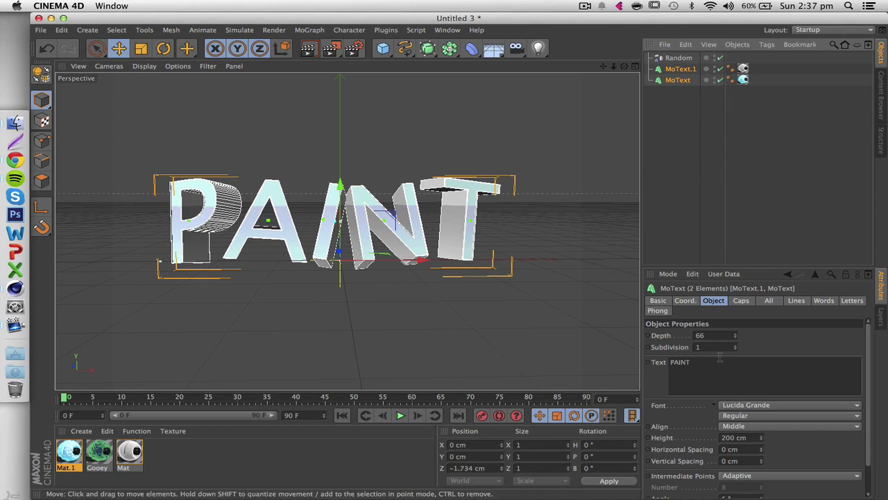
pyautogui.click(756, 449)
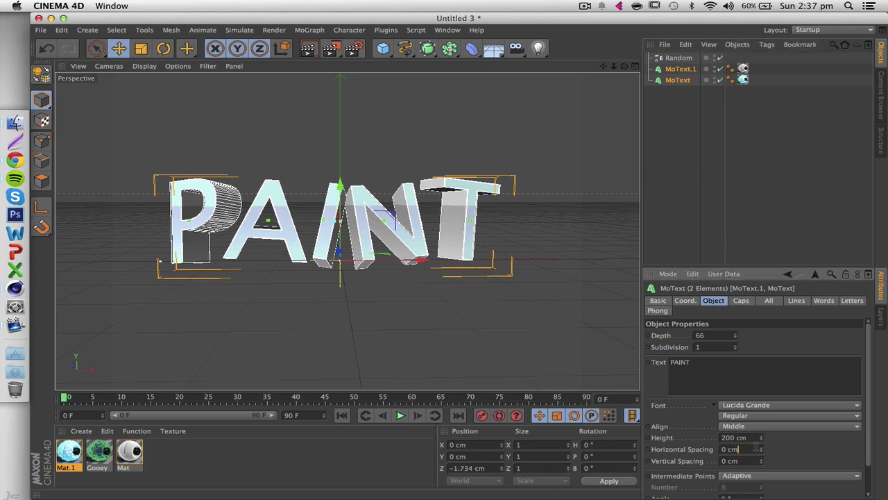
pyautogui.press('Down')
pyautogui.press('Down')
pyautogui.press('Down')
pyautogui.press('Down')
pyautogui.press('Down')
pyautogui.press('Down')
pyautogui.press('Down')
pyautogui.press('Down')
pyautogui.press('Down')
pyautogui.press('Down')
pyautogui.press('Down')
pyautogui.press('Down')
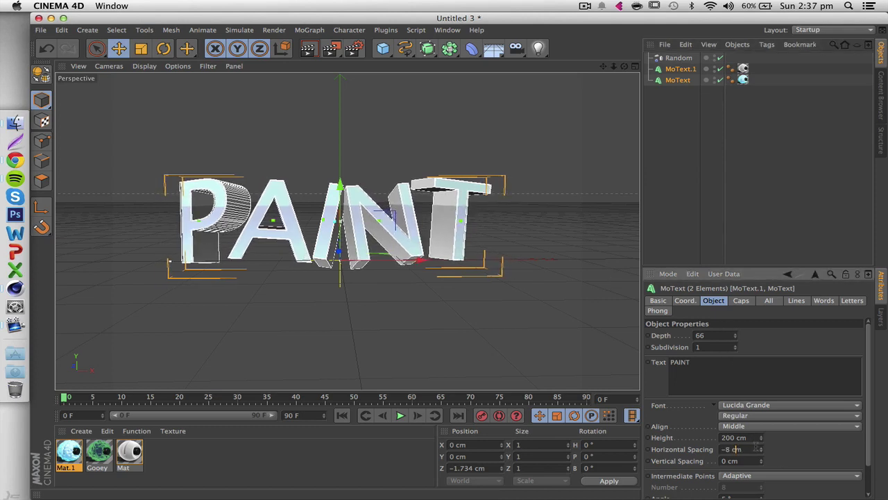
pyautogui.press('Return')
pyautogui.click(729, 246)
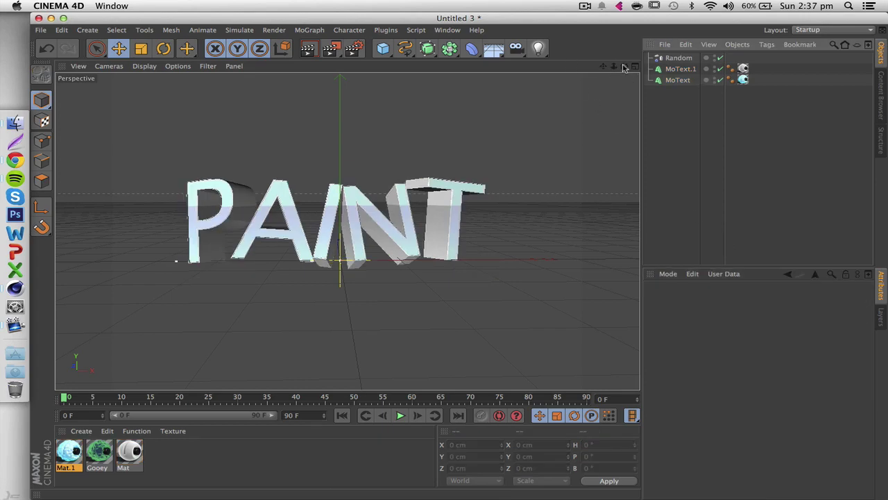
# - In the Front view, draw four curving freehand splines running outward from the letters P, N, I and T
pyautogui.moveTo(615, 66)
pyautogui.mouseDown()
pyautogui.moveTo(597, 68)
pyautogui.moveTo(635, 83)
pyautogui.moveTo(687, 132)
pyautogui.moveTo(642, 104)
pyautogui.moveTo(624, 66)
pyautogui.moveTo(607, 73)
pyautogui.moveTo(612, 97)
pyautogui.mouseUp()
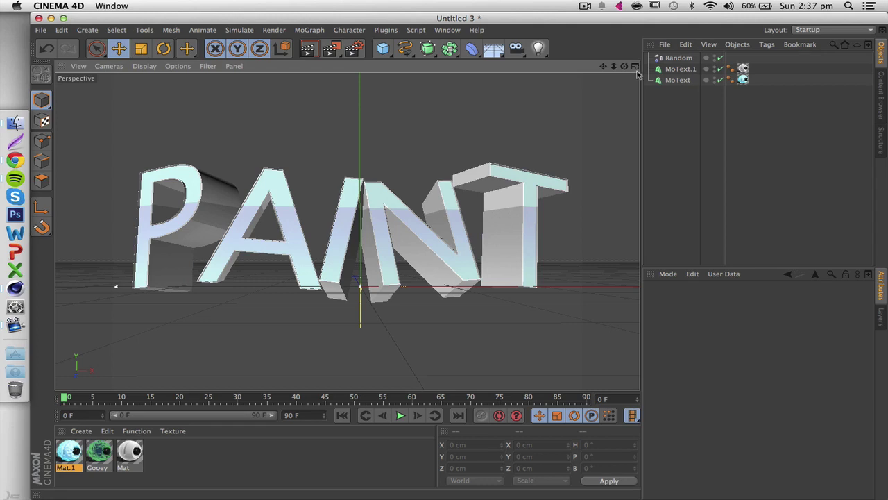
pyautogui.click(635, 67)
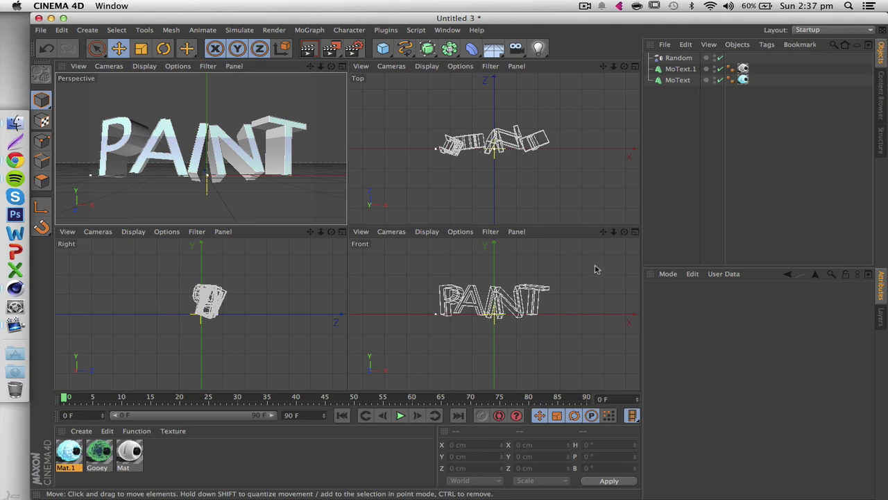
pyautogui.click(635, 231)
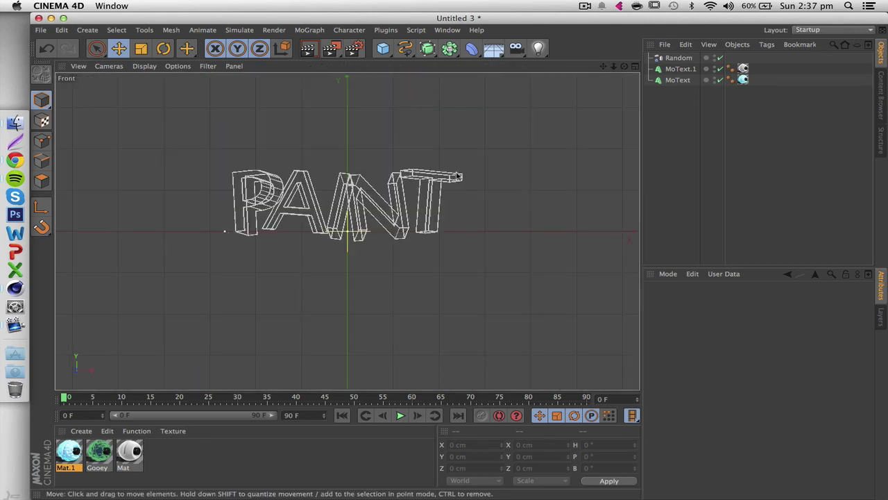
pyautogui.moveTo(602, 68); pyautogui.dragTo(652, 96)
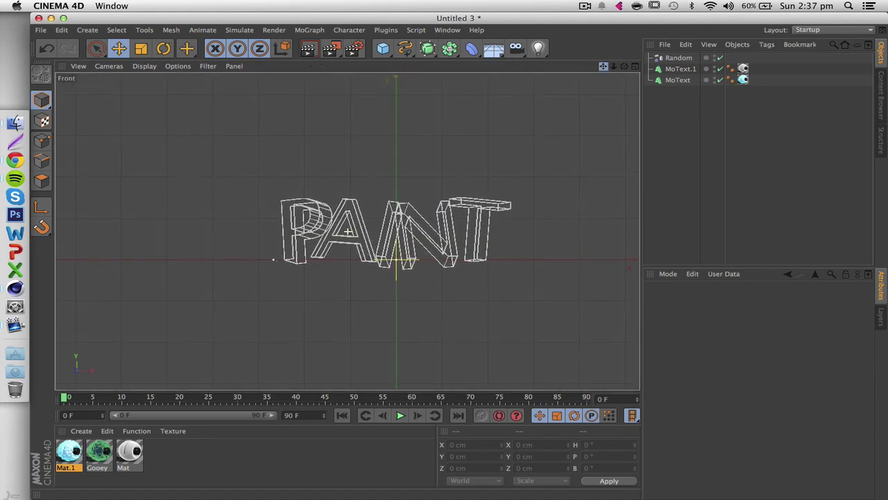
pyautogui.click(405, 48)
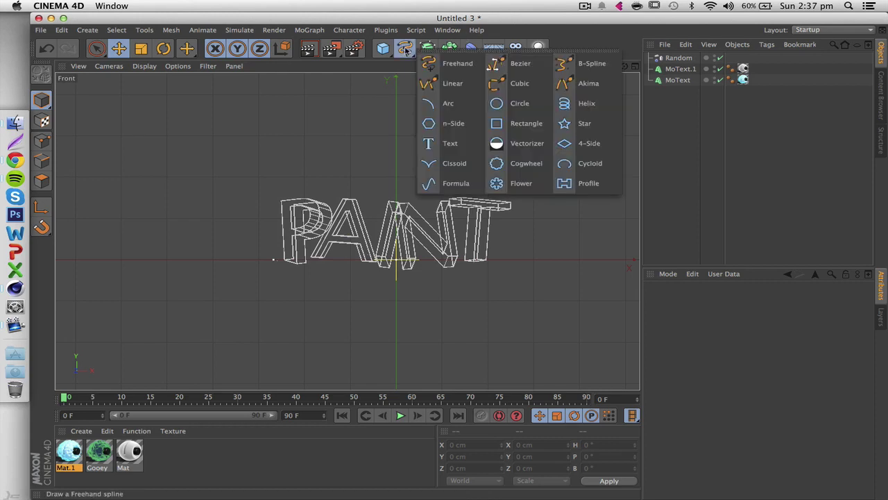
pyautogui.click(454, 64)
pyautogui.moveTo(290, 218)
pyautogui.mouseDown()
pyautogui.moveTo(232, 183)
pyautogui.moveTo(192, 116)
pyautogui.mouseUp()
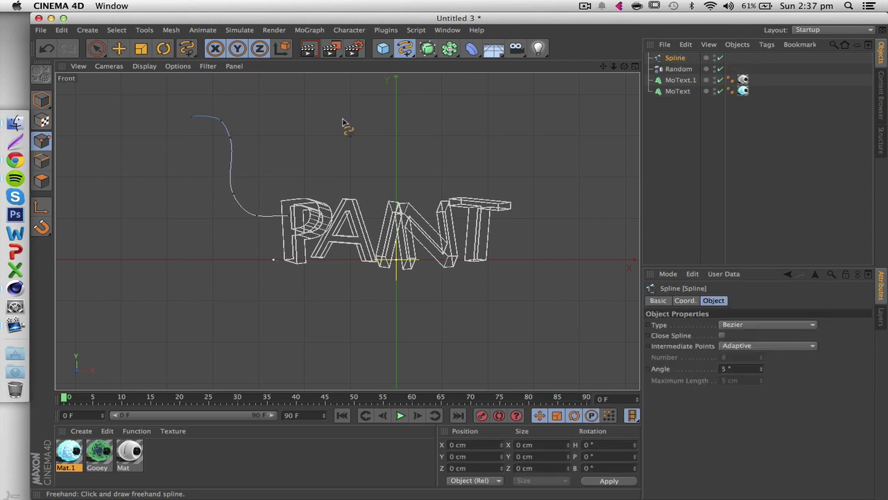
pyautogui.moveTo(436, 257); pyautogui.dragTo(430, 375)
pyautogui.moveTo(389, 217)
pyautogui.mouseDown()
pyautogui.moveTo(379, 207)
pyautogui.moveTo(455, 129)
pyautogui.mouseUp()
pyautogui.moveTo(491, 220); pyautogui.dragTo(591, 197)
pyautogui.moveTo(630, 177); pyautogui.dragTo(632, 178)
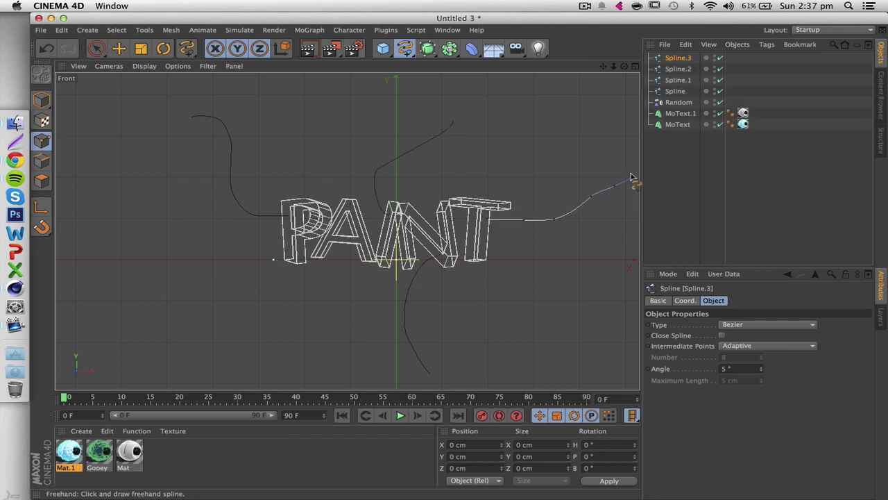
# - Return to the full Perspective view, switch to Model mode and deselect the last spline
pyautogui.click(635, 67)
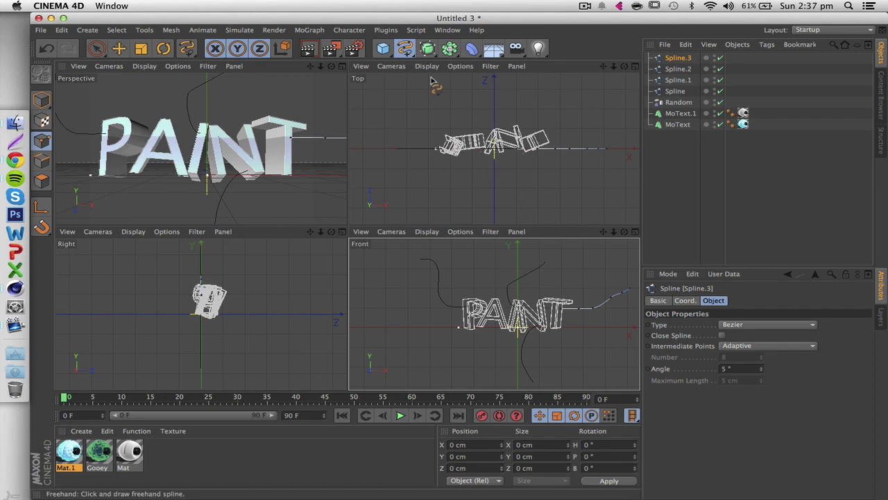
pyautogui.click(342, 67)
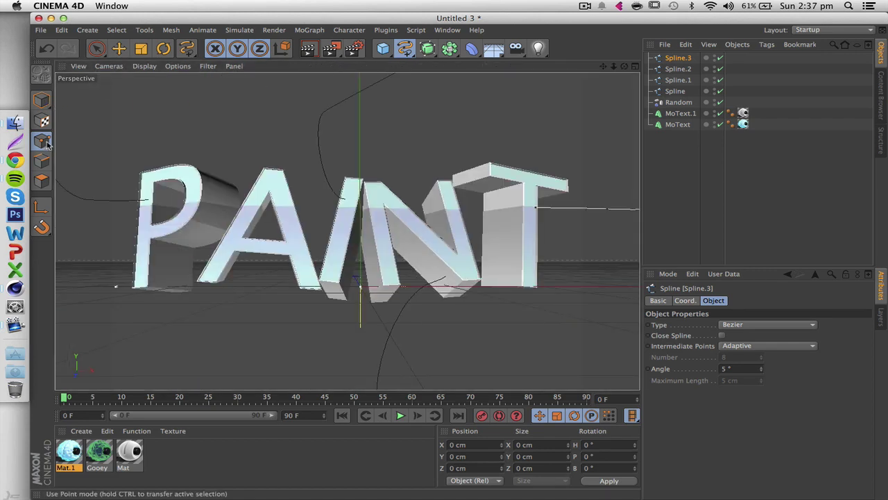
pyautogui.click(41, 101)
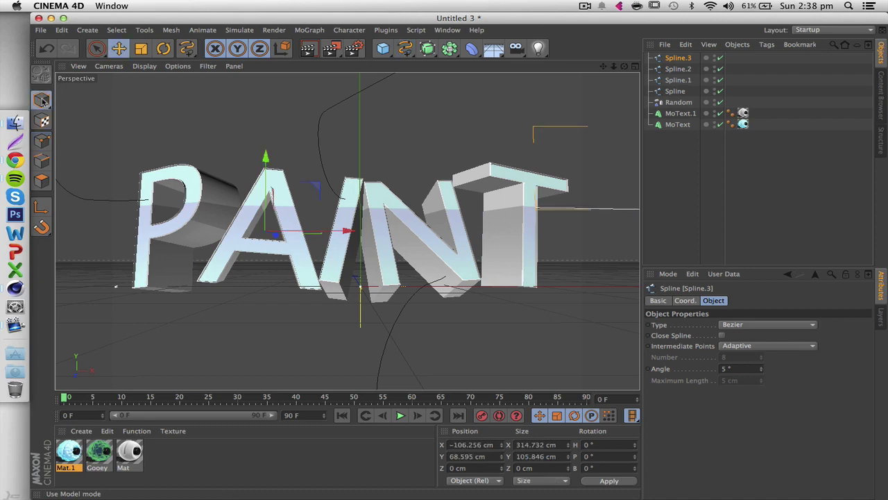
pyautogui.click(475, 131)
pyautogui.scroll(-5, 475, 132)
pyautogui.moveTo(625, 66)
pyautogui.mouseDown()
pyautogui.moveTo(687, 97)
pyautogui.moveTo(743, 93)
pyautogui.moveTo(756, 69)
pyautogui.moveTo(683, 66)
pyautogui.mouseUp()
pyautogui.keyDown('alt'); pyautogui.moveTo(347, 231); pyautogui.dragTo(327, 230); pyautogui.keyUp('alt')
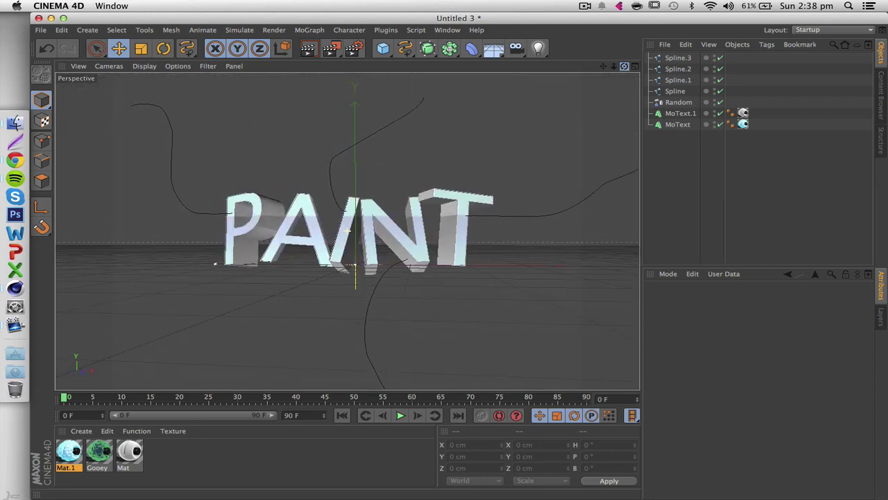
# - Add a Sweep NURBS as the parent of the spline that runs out from the letter P
pyautogui.click(675, 91)
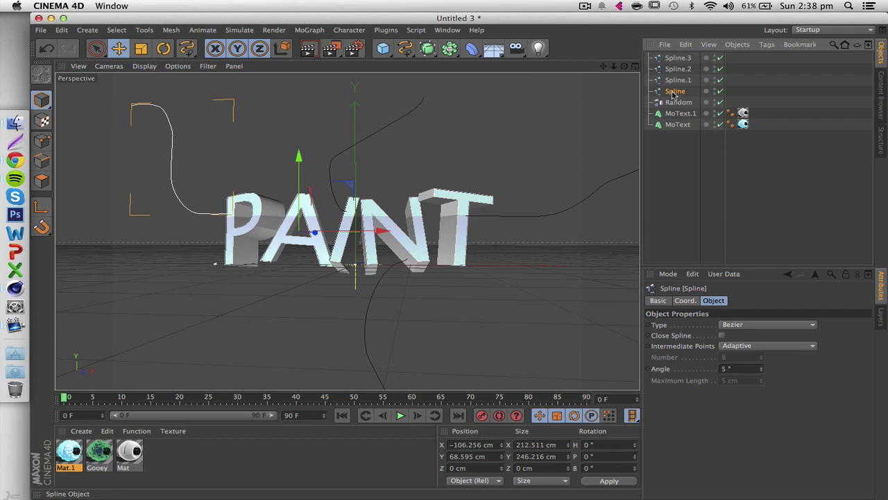
pyautogui.click(428, 48)
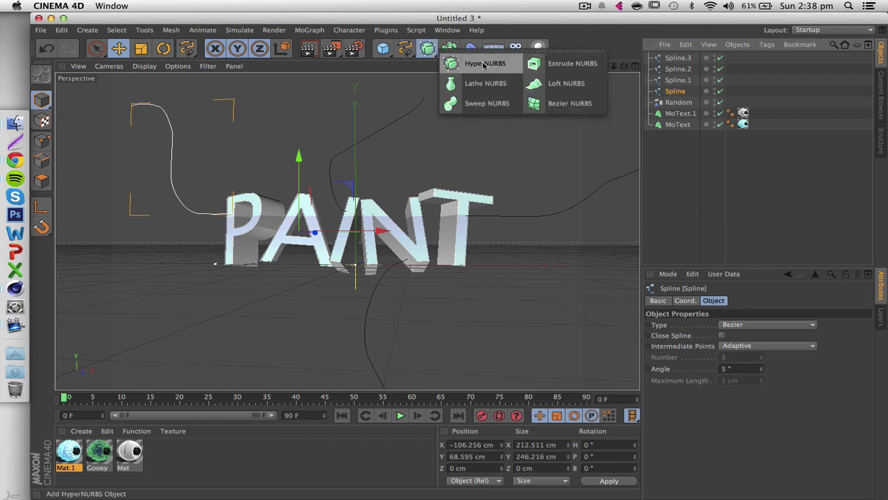
pyautogui.click(477, 104)
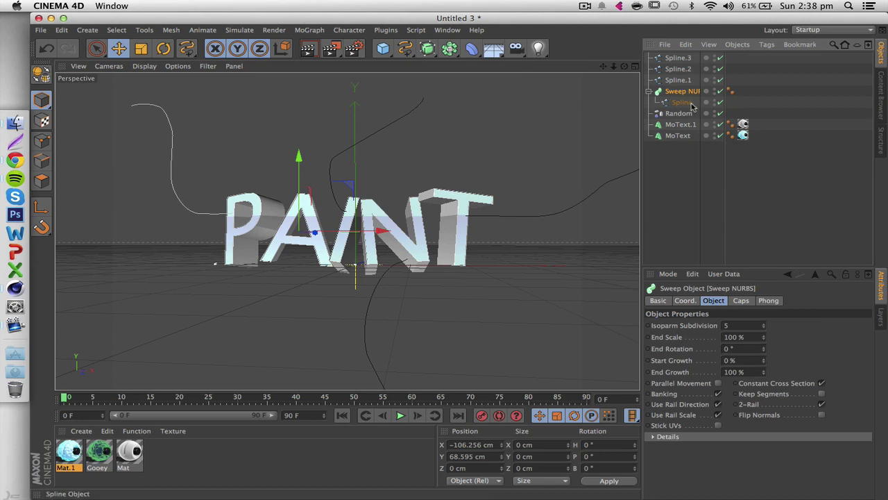
pyautogui.moveTo(676, 104); pyautogui.dragTo(678, 96)
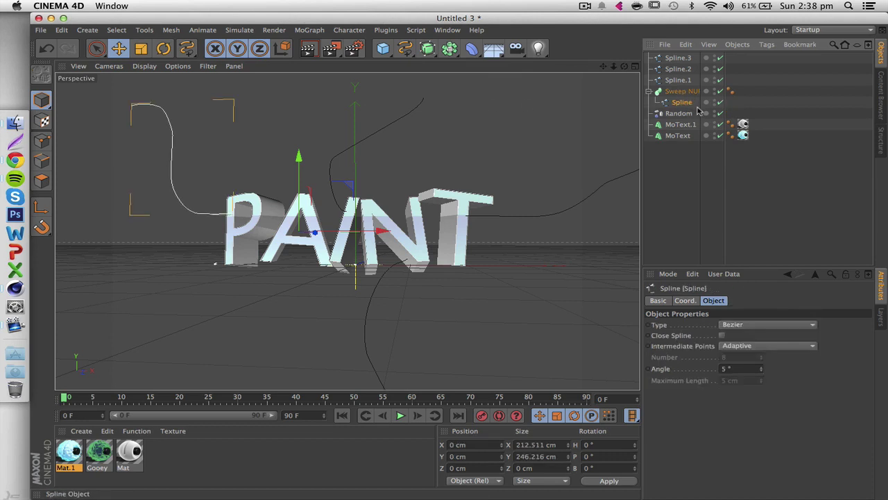
pyautogui.moveTo(724, 102); pyautogui.dragTo(748, 103)
pyautogui.click(664, 169)
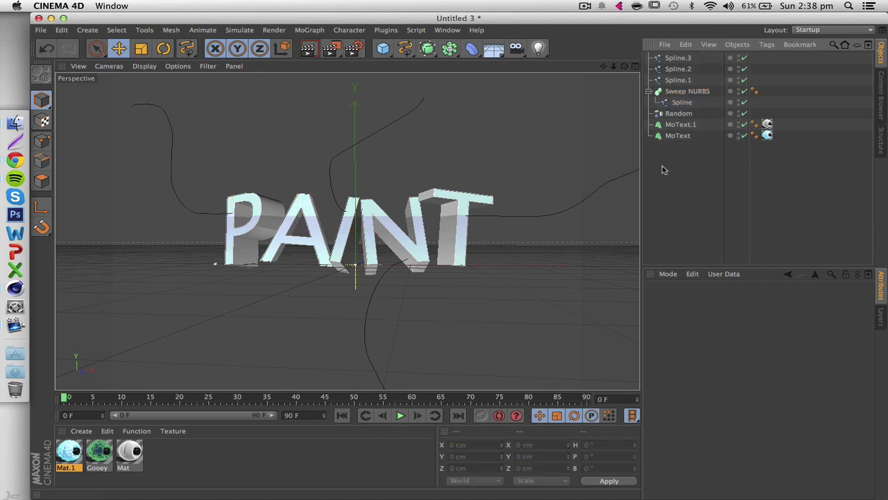
# - Create a Circle spline with a 6 cm radius and place it above Spline inside the Sweep NURBS as its profile
pyautogui.click(681, 92)
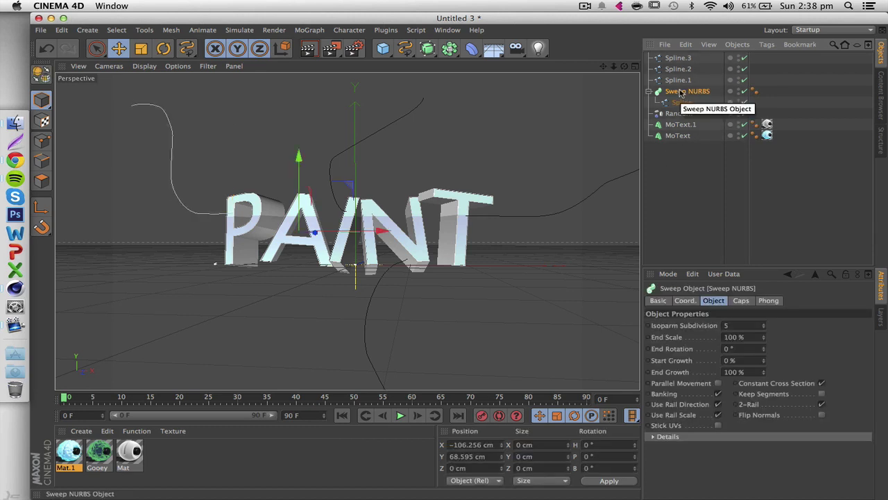
pyautogui.click(406, 48)
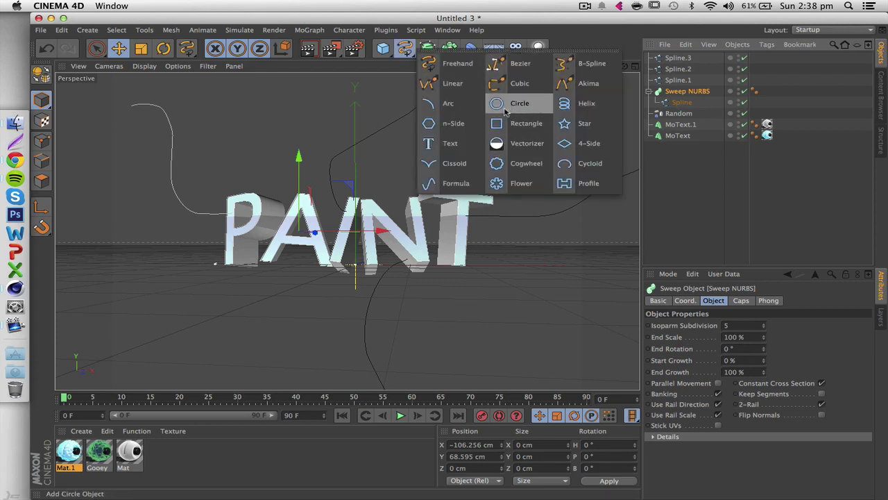
pyautogui.click(503, 103)
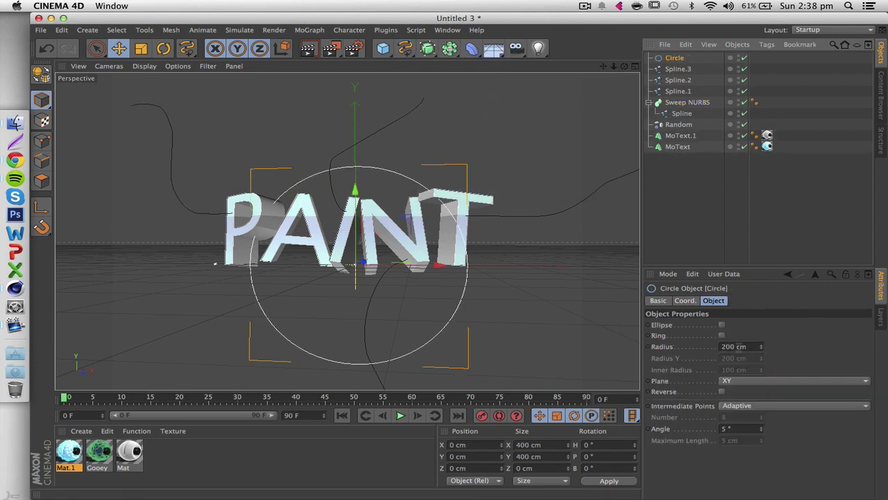
pyautogui.click(735, 346)
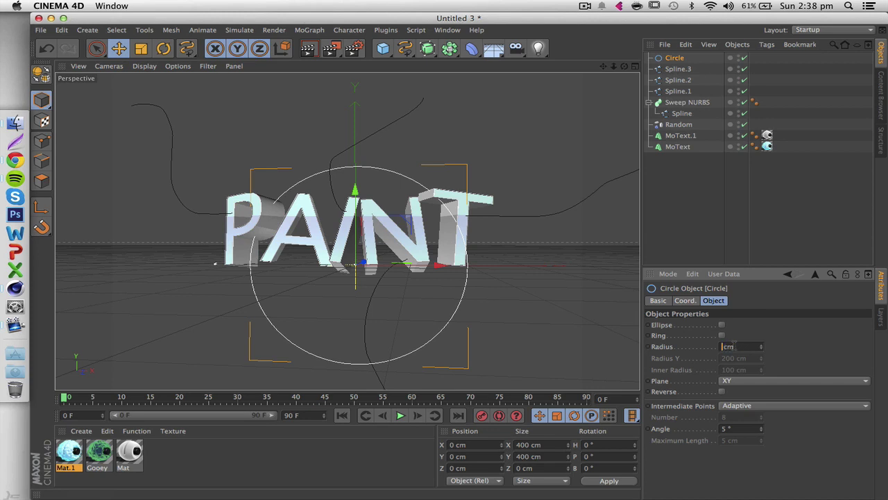
pyautogui.write('6')
pyautogui.press('Return')
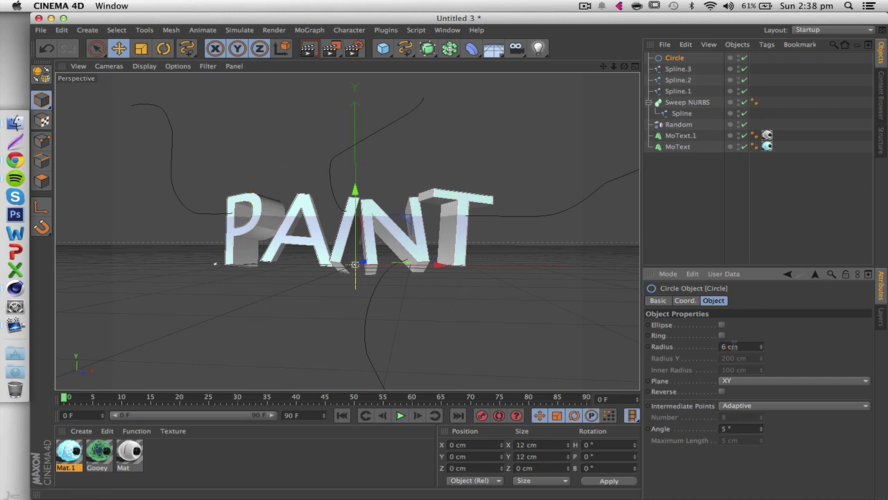
pyautogui.moveTo(675, 58)
pyautogui.mouseDown()
pyautogui.moveTo(700, 78)
pyautogui.moveTo(681, 120)
pyautogui.moveTo(688, 103)
pyautogui.mouseUp()
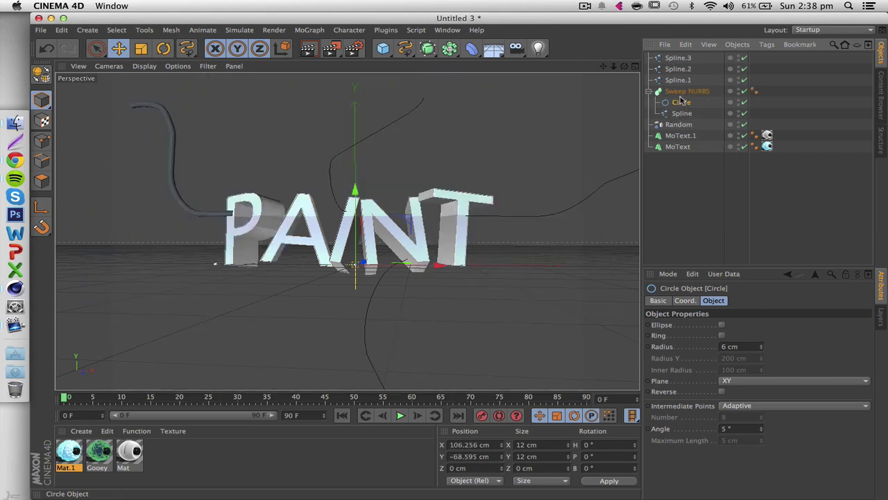
# - Reduce the radius of the circle profile inside the Sweep NURBS to 3 cm to thin the strand at the letter P
pyautogui.click(684, 91)
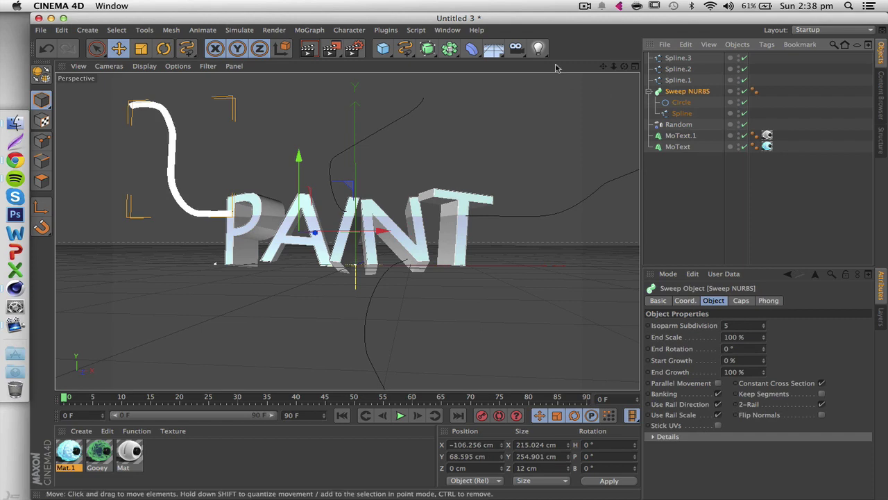
pyautogui.keyDown('alt'); pyautogui.moveTo(462, 252); pyautogui.dragTo(521, 284); pyautogui.keyUp('alt')
pyautogui.click(271, 105)
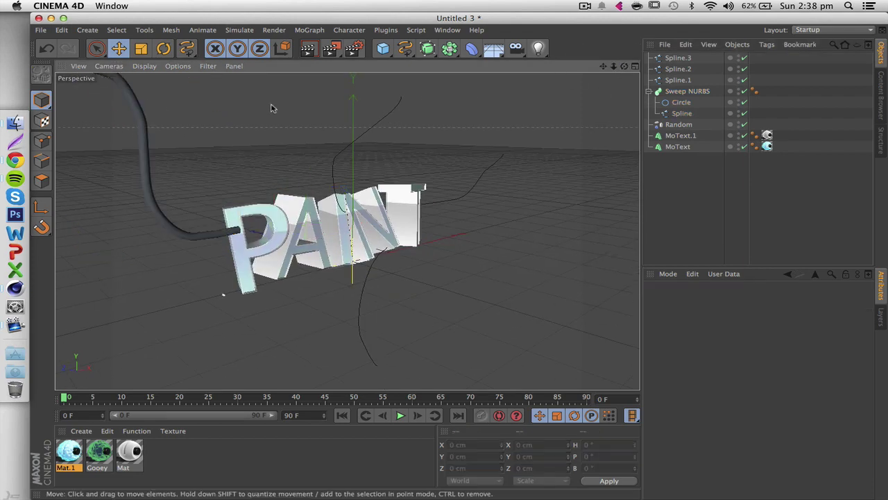
pyautogui.moveTo(624, 66)
pyautogui.mouseDown()
pyautogui.moveTo(722, 66)
pyautogui.moveTo(763, 90)
pyautogui.mouseUp()
pyautogui.moveTo(132, 112)
pyautogui.mouseDown()
pyautogui.moveTo(70, 115)
pyautogui.moveTo(624, 68)
pyautogui.moveTo(590, 77)
pyautogui.mouseUp()
pyautogui.click(681, 102)
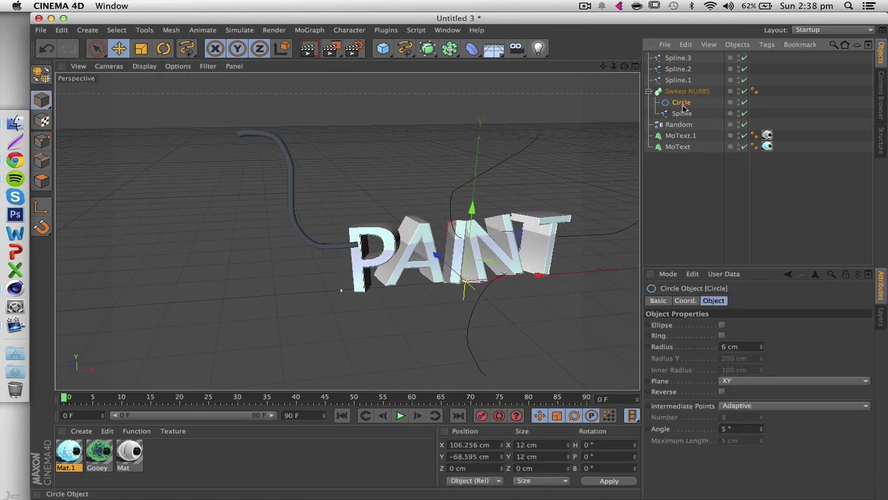
pyautogui.click(743, 346)
pyautogui.scroll(-2, 743, 345)
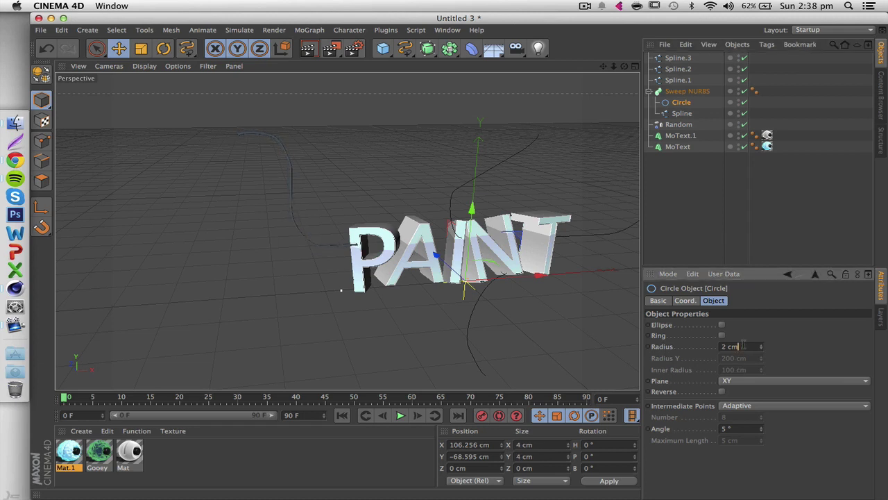
pyautogui.click(755, 197)
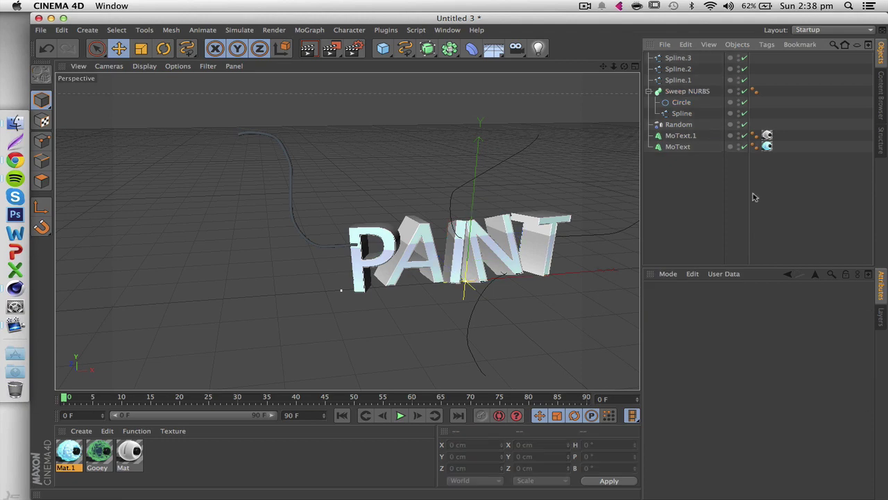
# - Rotate the Sweep NURBS at the letter P freely to about H 8.1°, P -16.7° and B 11.7°
pyautogui.moveTo(625, 67)
pyautogui.mouseDown()
pyautogui.moveTo(626, 80)
pyautogui.moveTo(722, 104)
pyautogui.moveTo(629, 56)
pyautogui.moveTo(625, 35)
pyautogui.moveTo(625, 104)
pyautogui.mouseUp()
pyautogui.click(692, 91)
pyautogui.moveTo(623, 68); pyautogui.dragTo(623, 67)
pyautogui.moveTo(349, 274); pyautogui.dragTo(351, 257)
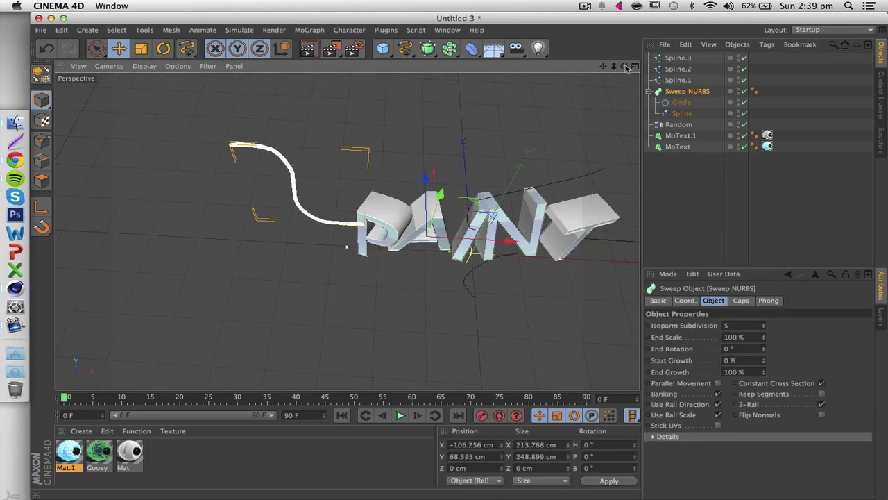
pyautogui.click(164, 50)
pyautogui.moveTo(401, 256); pyautogui.dragTo(421, 234)
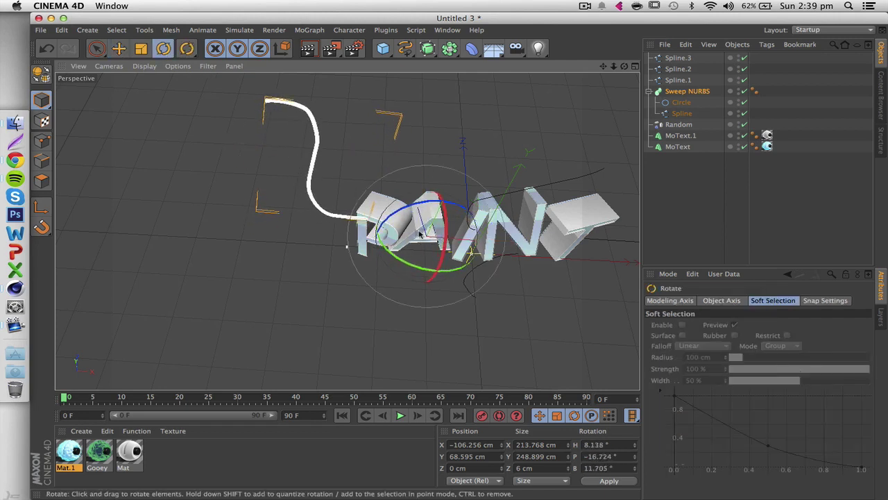
pyautogui.click(539, 79)
# - Duplicate the Sweep NURBS and delete the spline inside the copy, keeping only its circle profile
pyautogui.moveTo(624, 66)
pyautogui.mouseDown()
pyautogui.moveTo(623, 30)
pyautogui.moveTo(655, 31)
pyautogui.mouseUp()
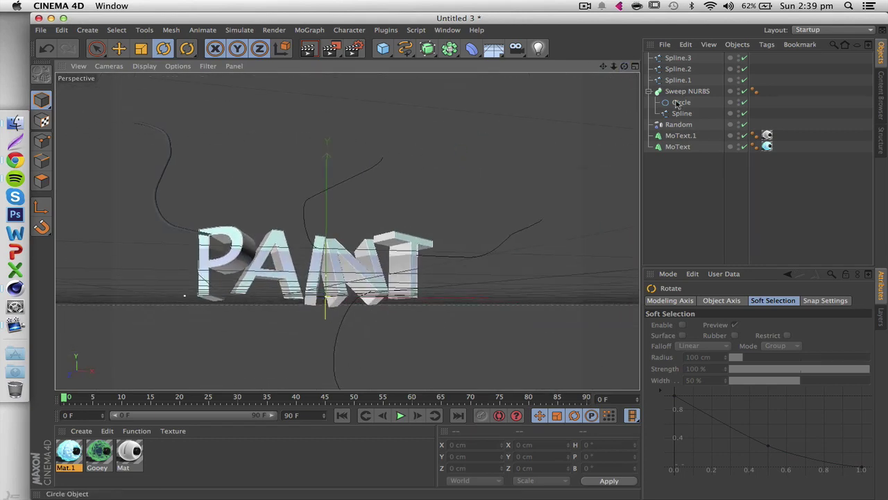
pyautogui.click(679, 92)
pyautogui.click(650, 92)
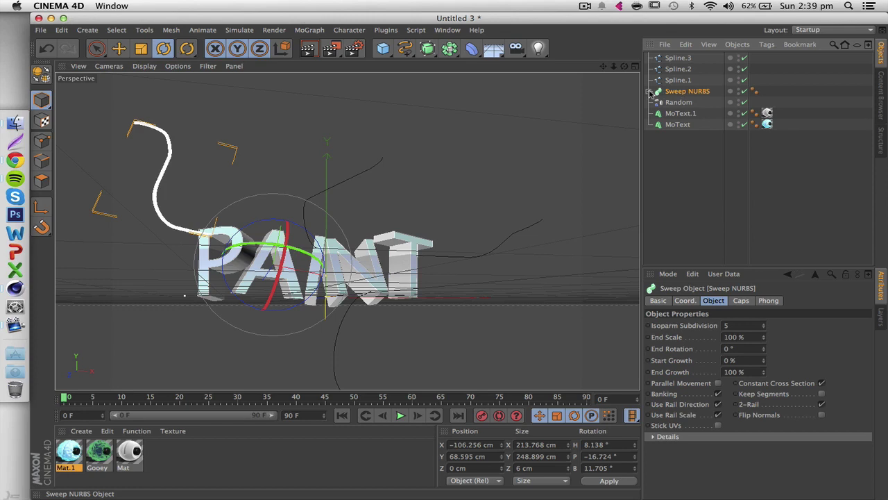
pyautogui.hotkey('ctrl', 'v')
pyautogui.click(650, 58)
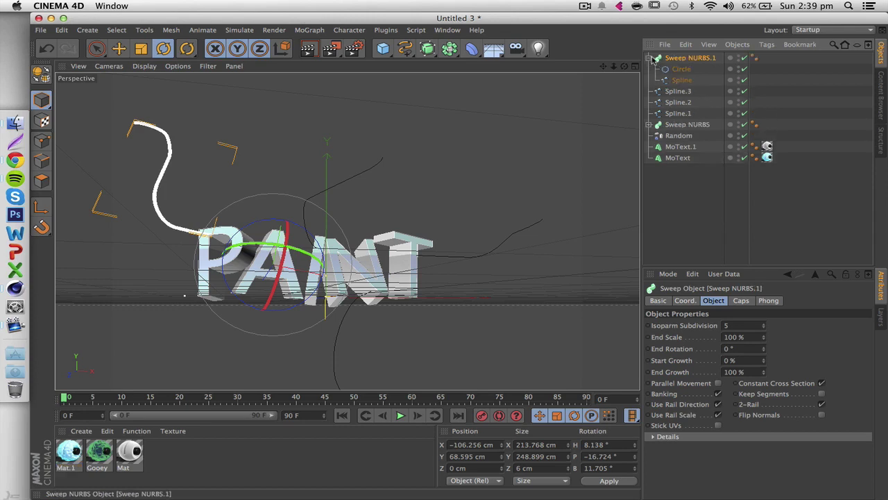
pyautogui.click(680, 81)
pyautogui.press('Delete')
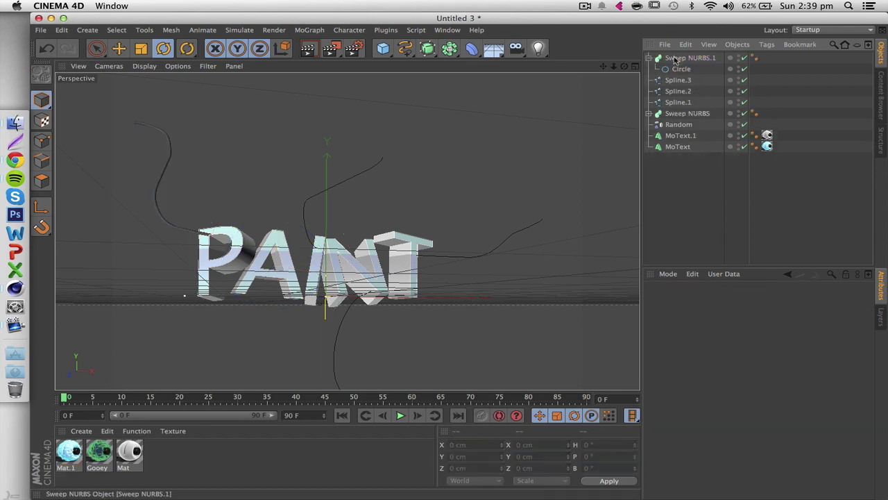
# - Duplicate the circle-only Sweep NURBS.1 twice, giving one sweep for each remaining spline
pyautogui.click(652, 60)
pyautogui.hotkey('ctrl', 'c')
pyautogui.hotkey('ctrl', 'v')
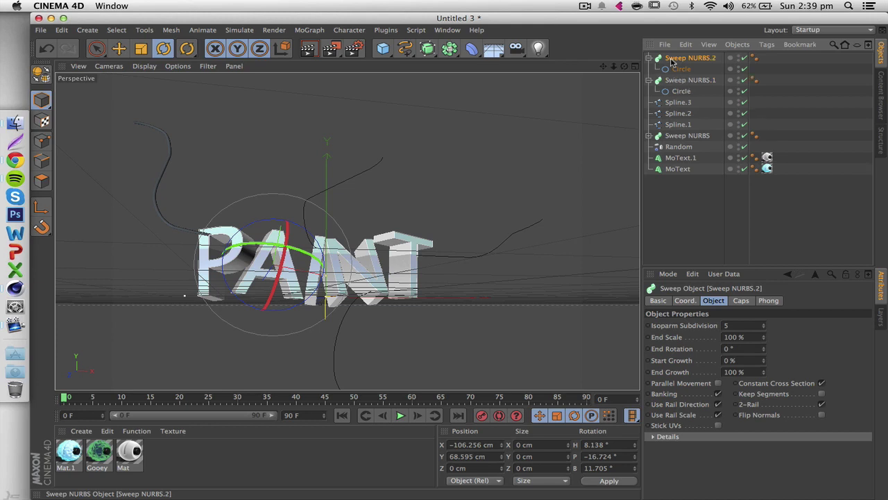
pyautogui.hotkey('ctrl', 'v')
# - Place Spline.3, Spline.2 and Spline.1 below the circles in Sweep NURBS.1, .2 and .3 respectively, and collapse the groups
pyautogui.moveTo(680, 130); pyautogui.dragTo(681, 84)
pyautogui.moveTo(679, 148); pyautogui.dragTo(683, 60)
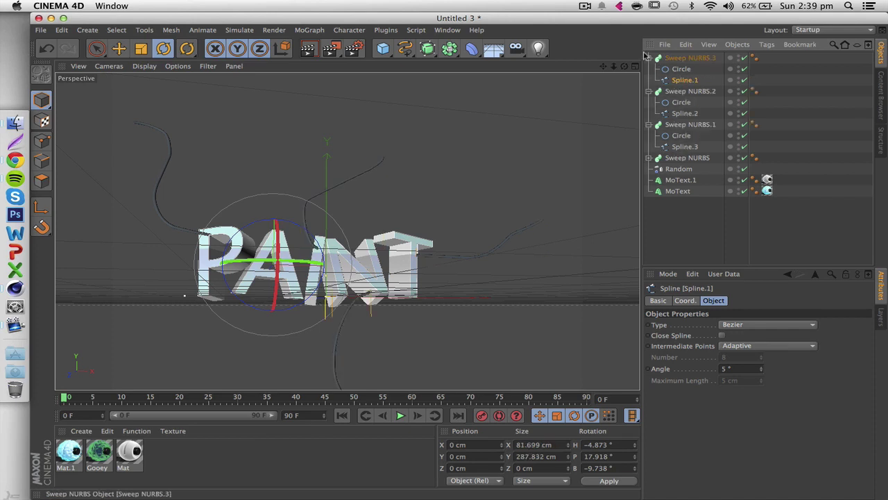
pyautogui.click(649, 57)
pyautogui.click(648, 69)
pyautogui.click(648, 79)
pyautogui.moveTo(625, 67); pyautogui.dragTo(598, 101)
pyautogui.click(545, 141)
pyautogui.moveTo(623, 66)
pyautogui.mouseDown()
pyautogui.moveTo(645, 83)
pyautogui.moveTo(620, 66)
pyautogui.moveTo(558, 66)
pyautogui.moveTo(628, 59)
pyautogui.moveTo(624, 53)
pyautogui.moveTo(624, 63)
pyautogui.mouseUp()
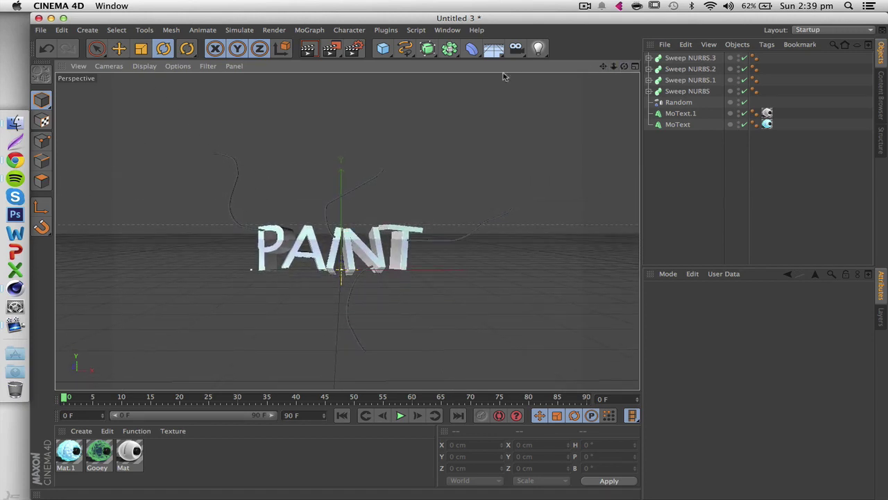
# - In the Front view, create a Circle spline around the text with a radius of 746 cm
pyautogui.click(635, 66)
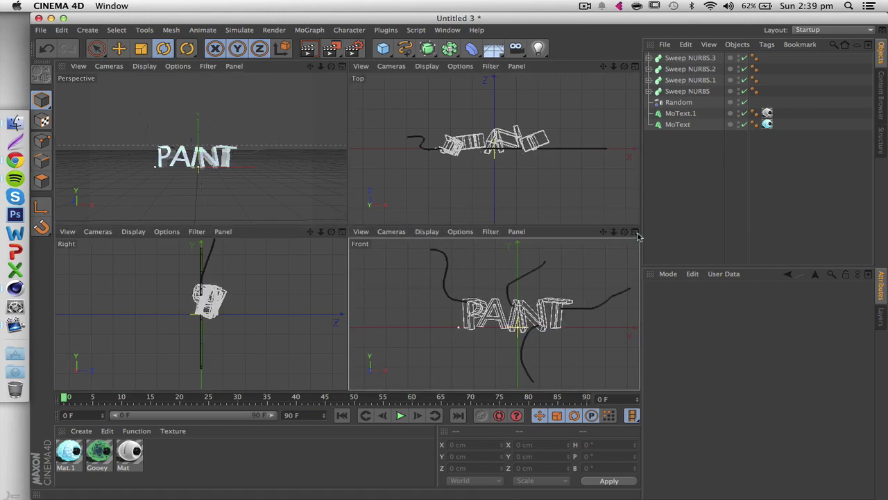
pyautogui.click(634, 232)
pyautogui.moveTo(613, 66)
pyautogui.mouseDown()
pyautogui.moveTo(576, 67)
pyautogui.moveTo(632, 66)
pyautogui.moveTo(583, 72)
pyautogui.mouseUp()
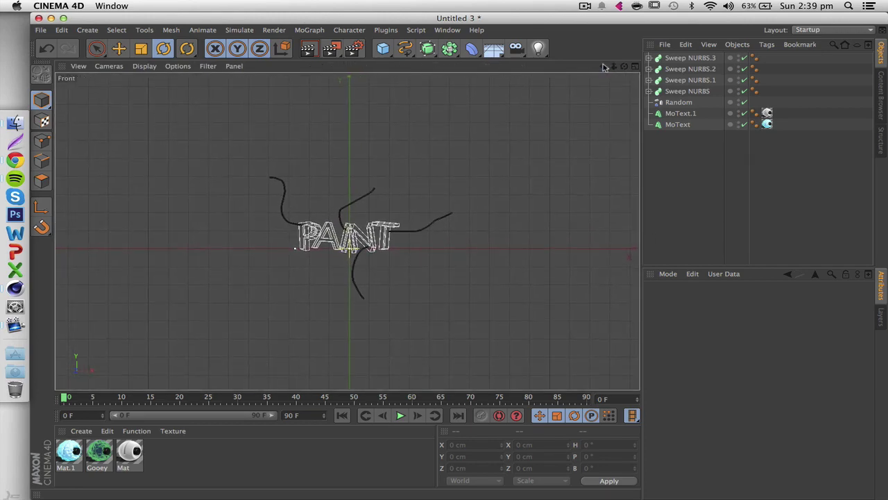
pyautogui.click(406, 50)
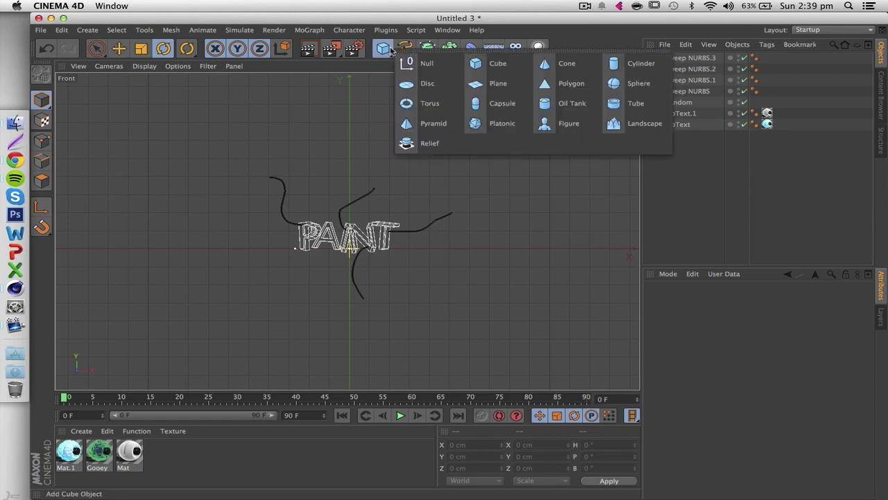
pyautogui.click(406, 50)
pyautogui.click(513, 103)
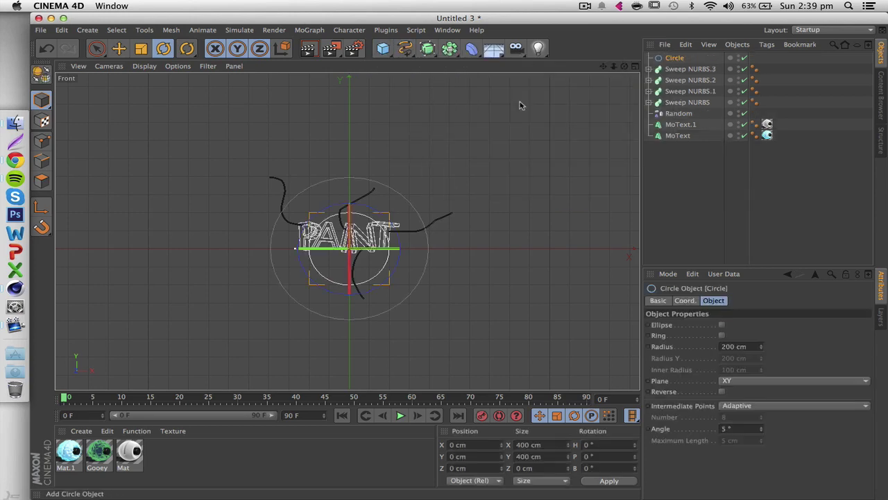
pyautogui.moveTo(760, 346); pyautogui.dragTo(829, 346)
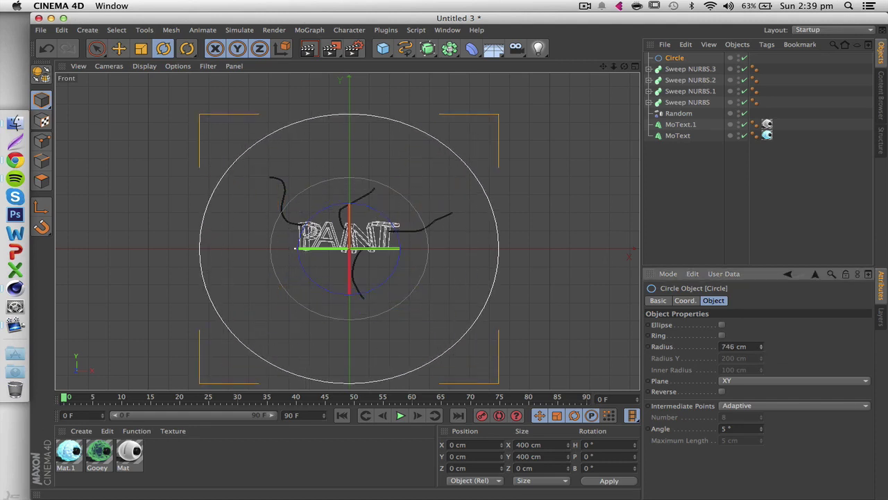
# - Move the large circle to about X 9 cm and Y 89 cm so it surrounds the text centrally
pyautogui.click(119, 48)
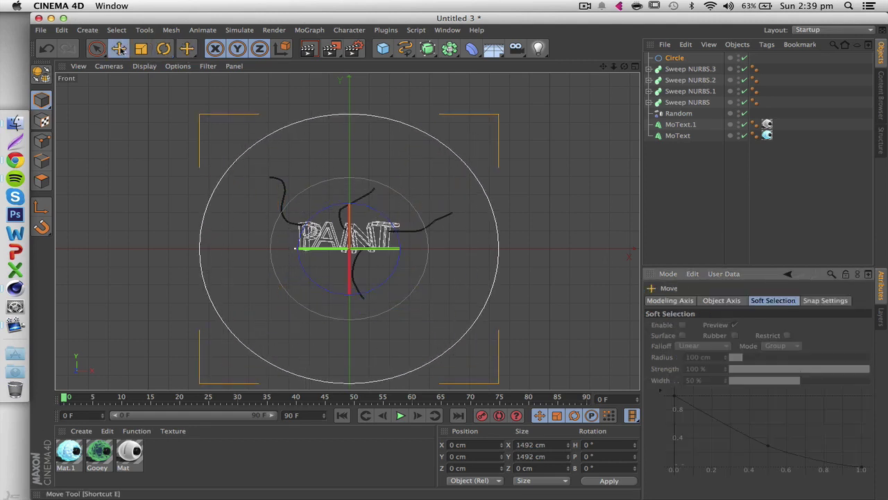
pyautogui.moveTo(280, 306); pyautogui.dragTo(281, 291)
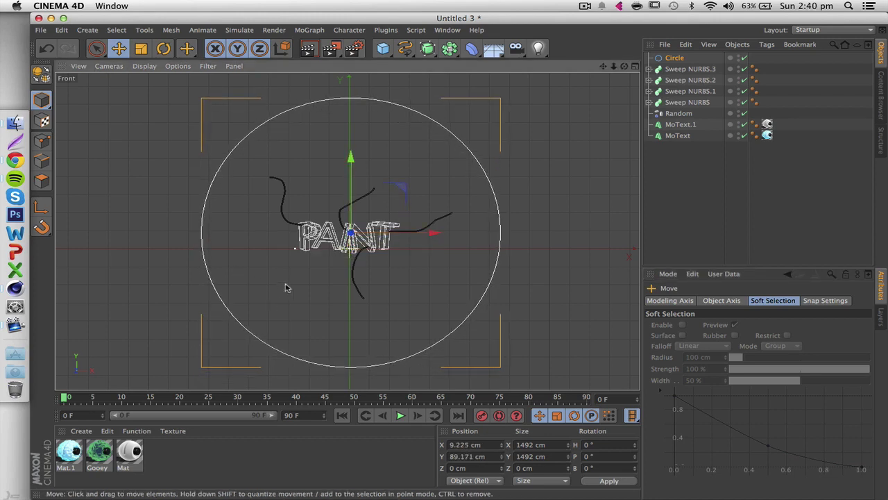
pyautogui.click(671, 59)
# - In the Perspective view, add an Extrude NURBS as the large circle's parent and set its Z movement to 209 cm
pyautogui.click(636, 67)
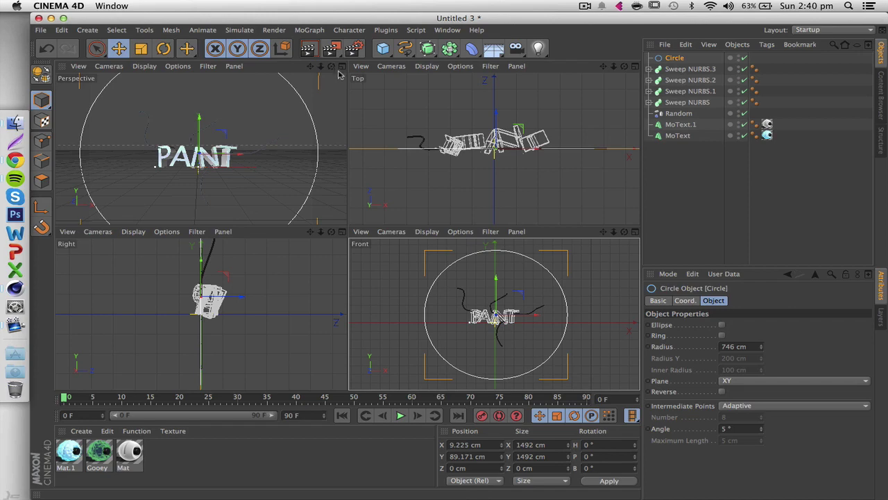
pyautogui.press('F1')
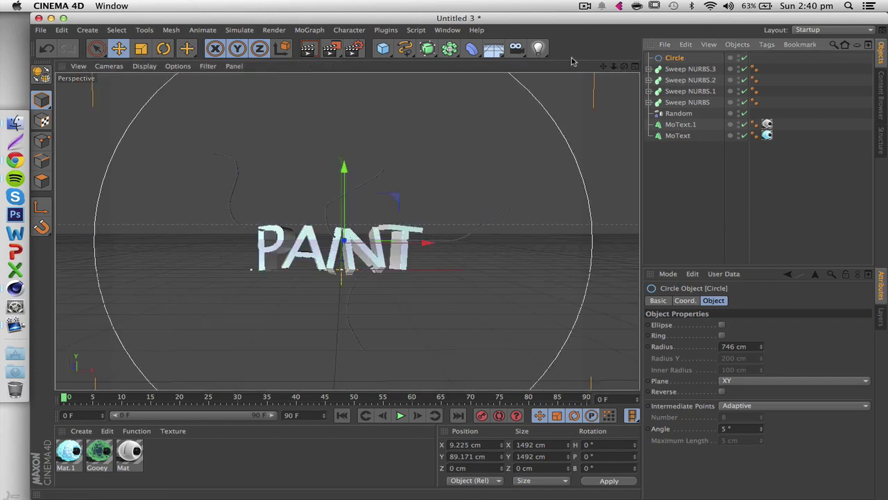
pyautogui.click(426, 49)
pyautogui.keyDown('alt'); pyautogui.click(565, 63); pyautogui.keyUp('alt')
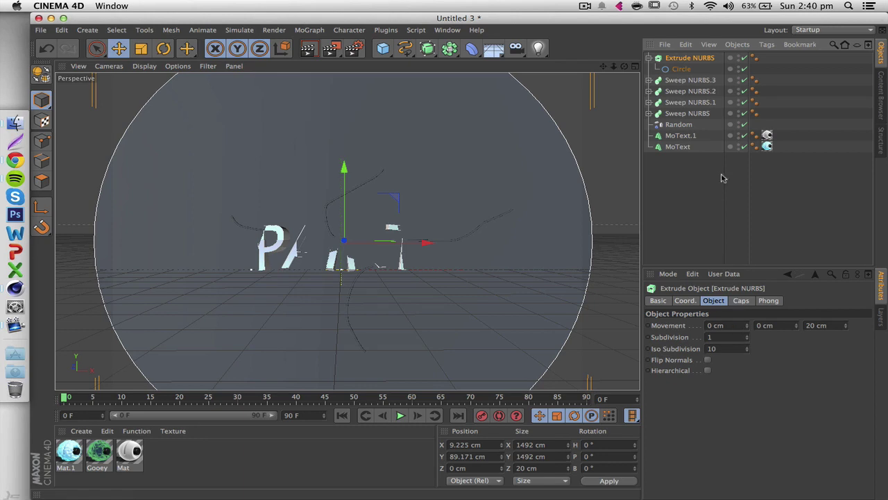
pyautogui.click(680, 69)
pyautogui.click(678, 60)
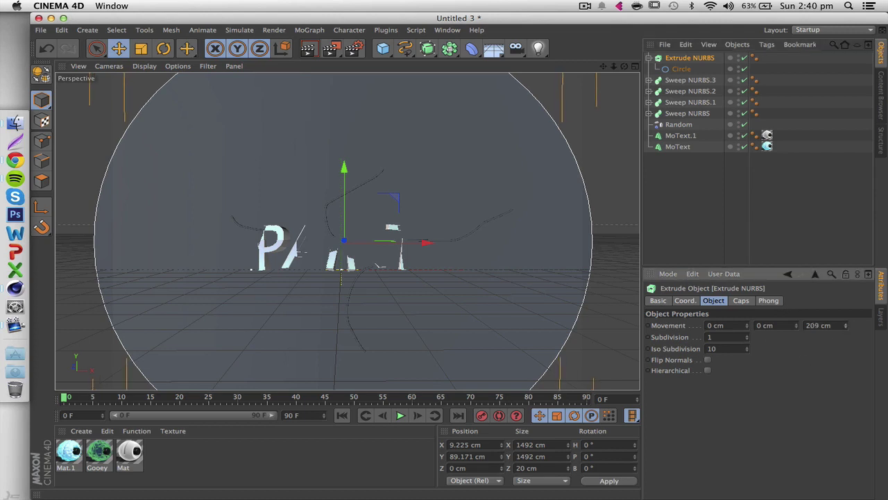
# - Undo the extrusion of the large circle
pyautogui.click(697, 68)
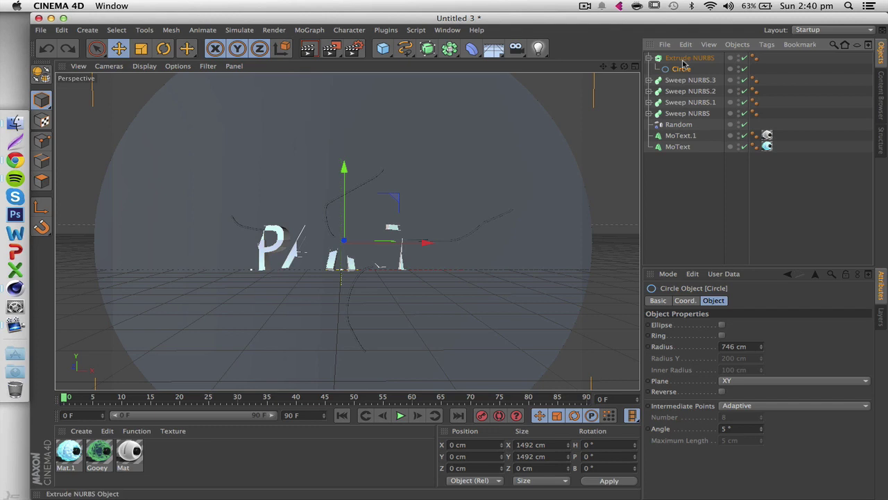
pyautogui.click(684, 60)
pyautogui.press('super+z')
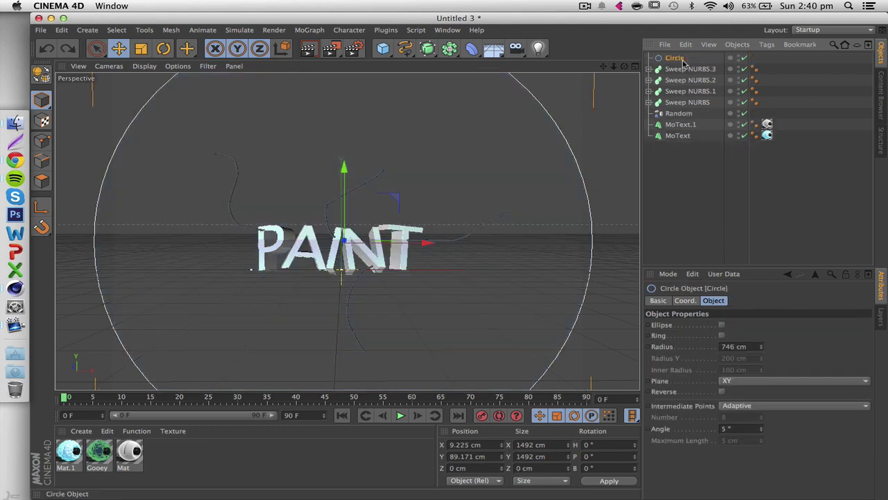
# - Try the Extrude NURBS on the large circle once more, undo it and delete the circle
pyautogui.moveTo(406, 48); pyautogui.dragTo(365, 46)
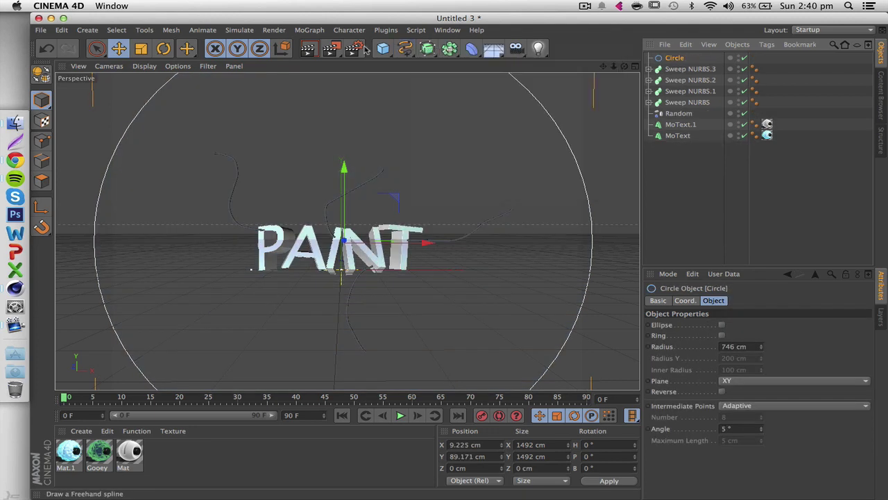
pyautogui.click(432, 48)
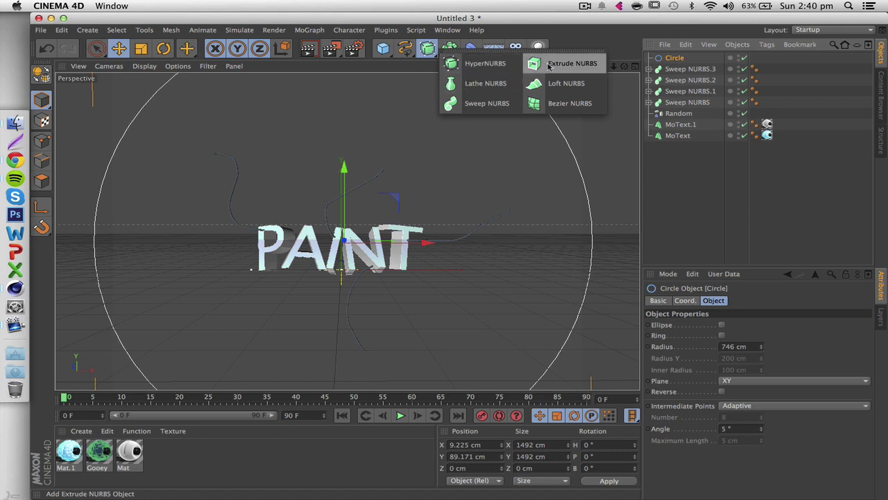
pyautogui.keyDown('alt'); pyautogui.click(463, 64); pyautogui.keyUp('alt')
pyautogui.hotkey('ctrl', 'z')
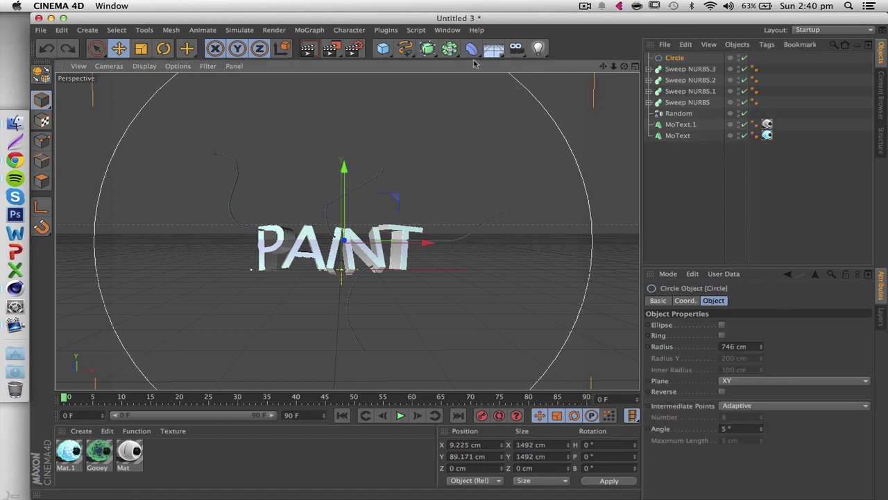
pyautogui.press('Delete')
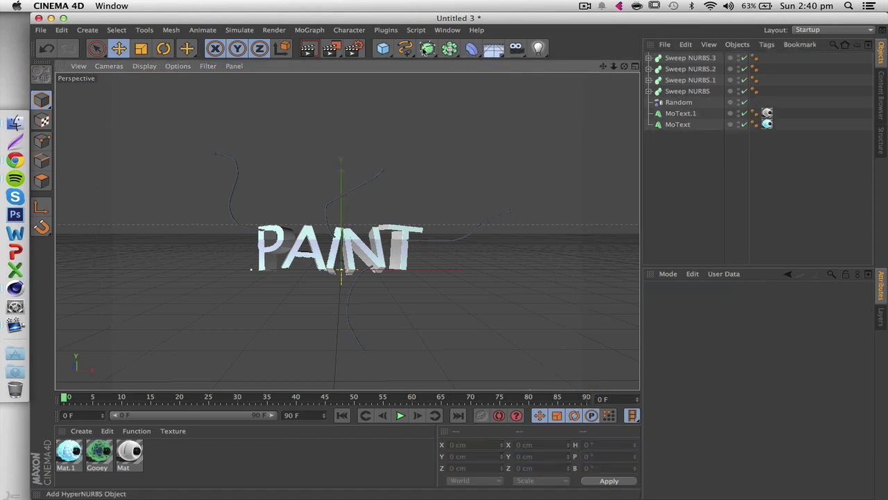
# - In the Front view, draw a large, roughly circular freehand spline around the text and all its strands
pyautogui.click(635, 66)
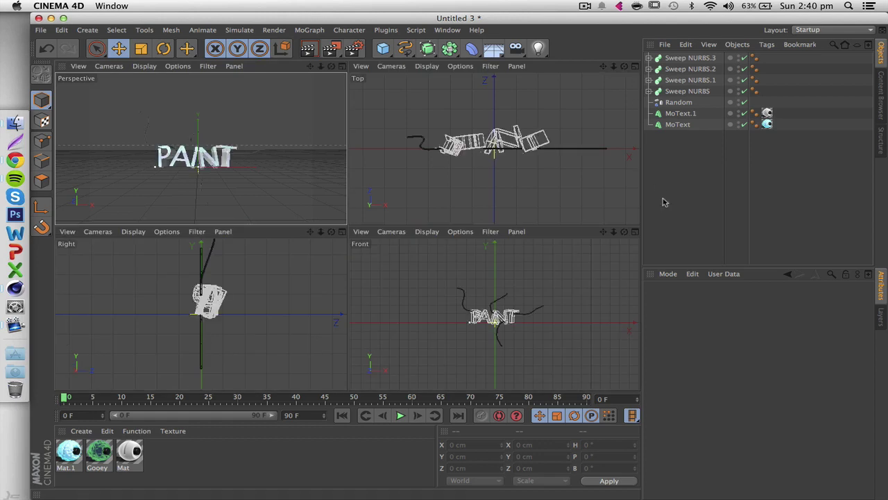
pyautogui.click(636, 231)
pyautogui.click(408, 54)
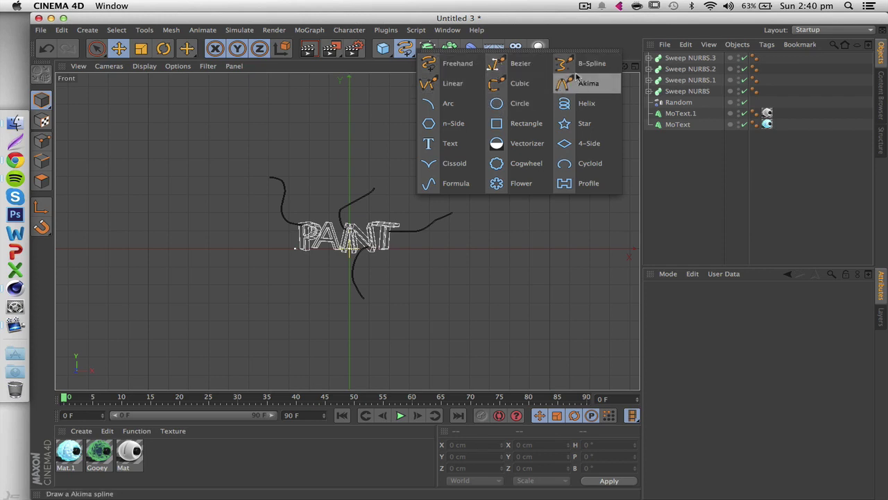
pyautogui.click(444, 64)
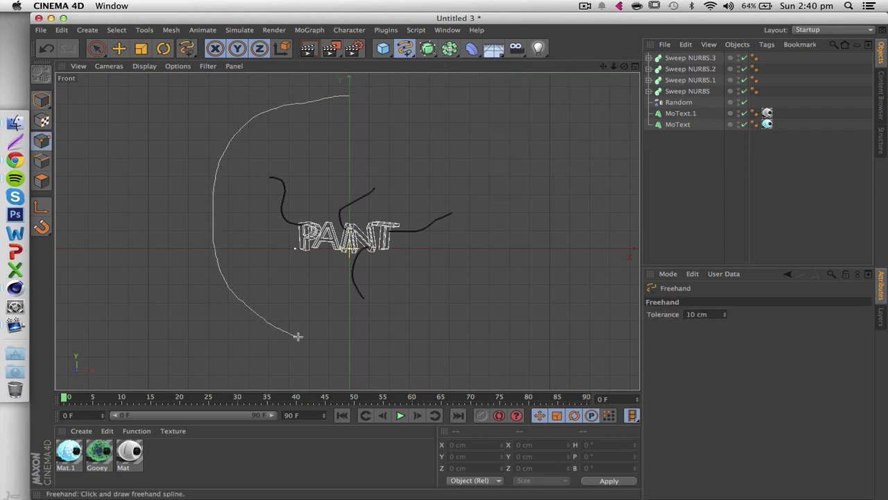
pyautogui.moveTo(513, 251)
pyautogui.mouseDown()
pyautogui.moveTo(513, 193)
pyautogui.moveTo(454, 115)
pyautogui.moveTo(377, 91)
pyautogui.moveTo(344, 98)
pyautogui.mouseUp()
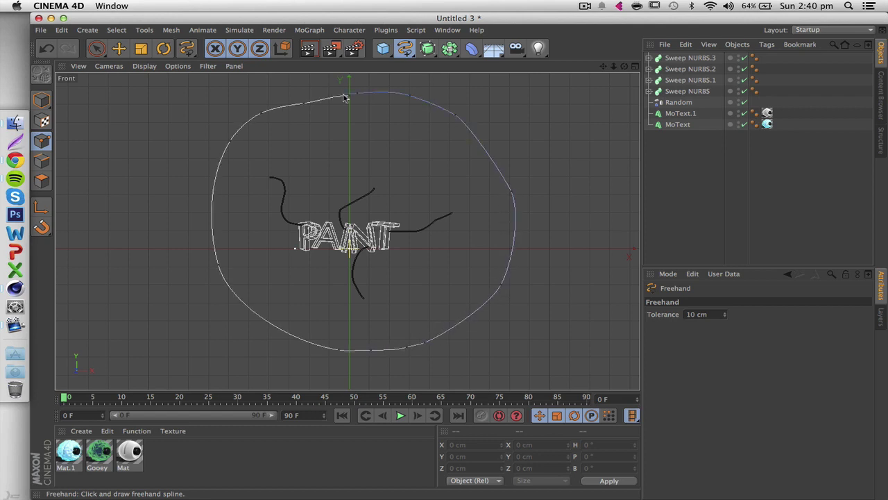
# - In the Perspective view, add an Extrude NURBS as the large outline spline's parent and set its Z movement to 1094 cm
pyautogui.click(634, 67)
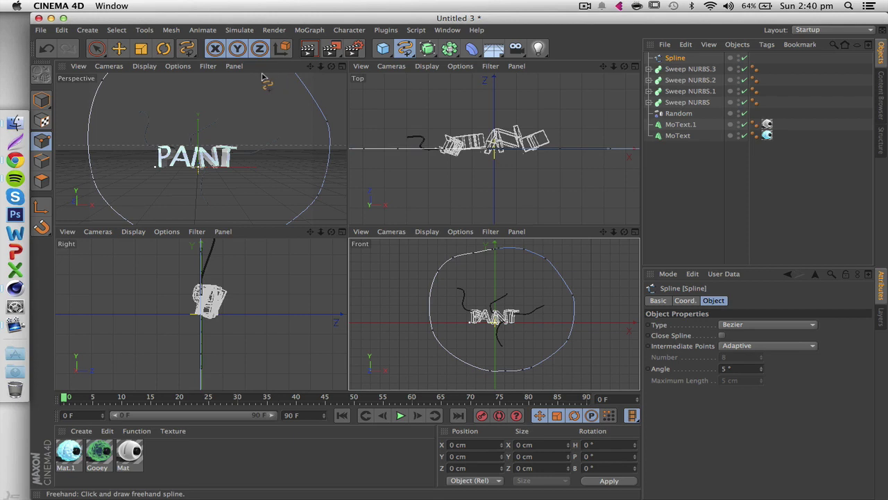
pyautogui.middleClick(303, 79)
pyautogui.click(41, 99)
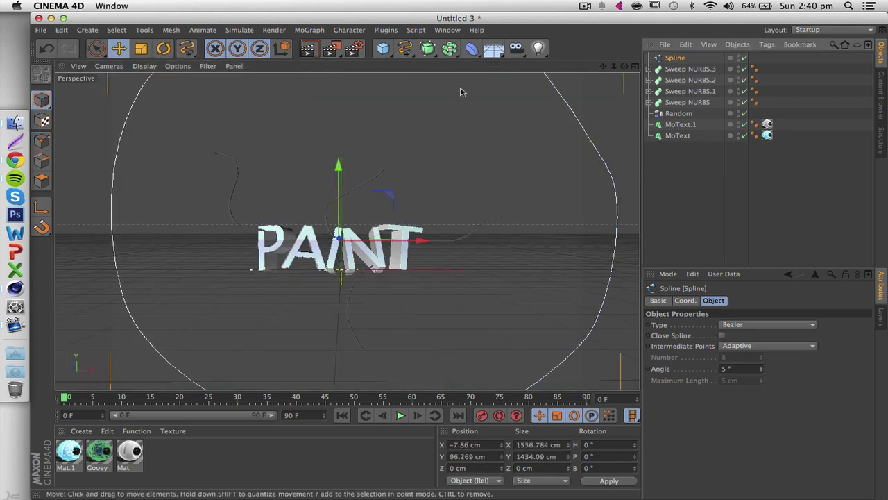
pyautogui.moveTo(428, 48); pyautogui.dragTo(559, 73)
pyautogui.moveTo(624, 66); pyautogui.dragTo(475, 96)
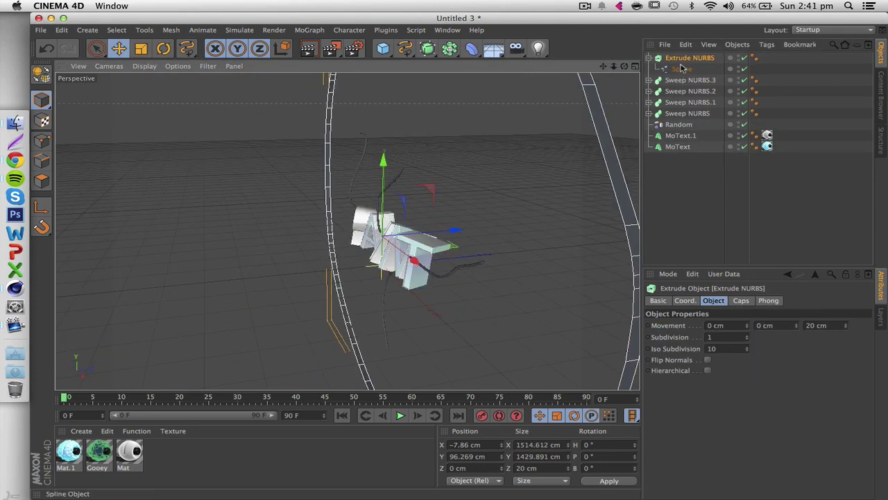
pyautogui.moveTo(849, 329); pyautogui.dragTo(853, 243)
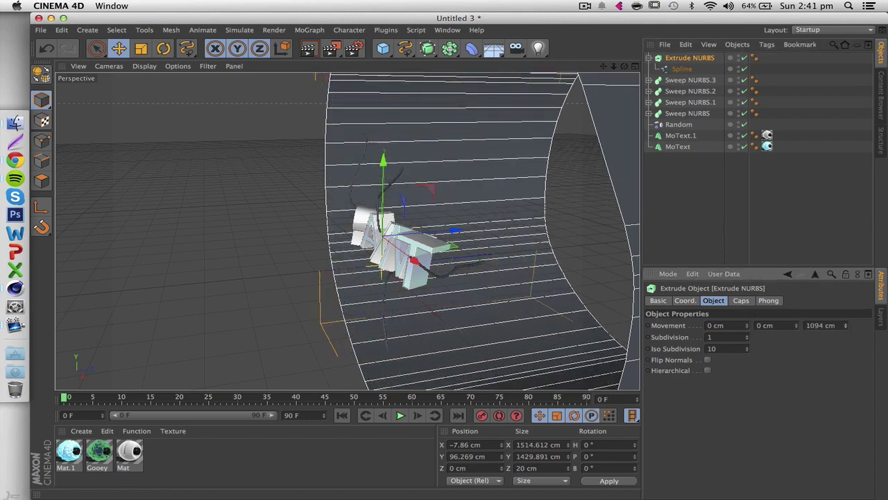
# - Move the extruded outline along Z to about -425 cm so that it encloses the PAINT text
pyautogui.moveTo(624, 66)
pyautogui.mouseDown()
pyautogui.moveTo(722, 84)
pyautogui.moveTo(660, 42)
pyautogui.moveTo(611, 67)
pyautogui.moveTo(479, 73)
pyautogui.moveTo(687, 68)
pyautogui.mouseUp()
pyautogui.moveTo(440, 231); pyautogui.dragTo(385, 241)
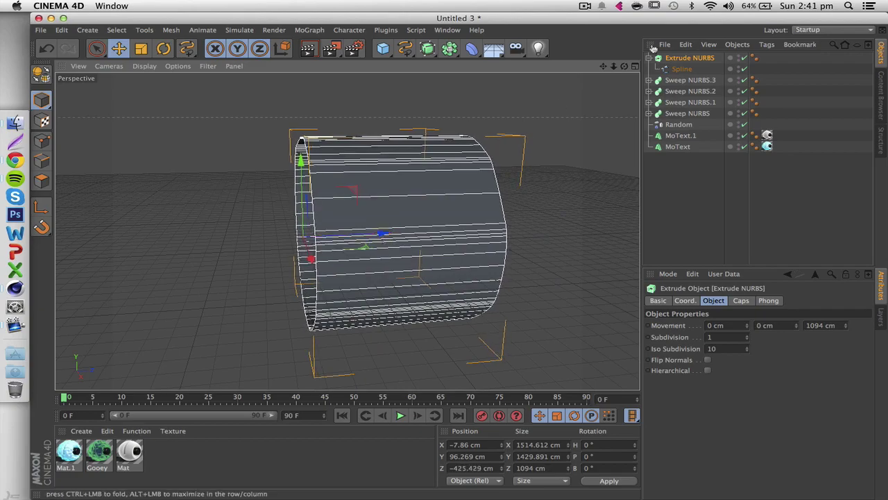
pyautogui.moveTo(625, 66)
pyautogui.mouseDown()
pyautogui.moveTo(616, 79)
pyautogui.moveTo(624, 70)
pyautogui.moveTo(574, 72)
pyautogui.mouseUp()
pyautogui.scroll(5, 326, 286)
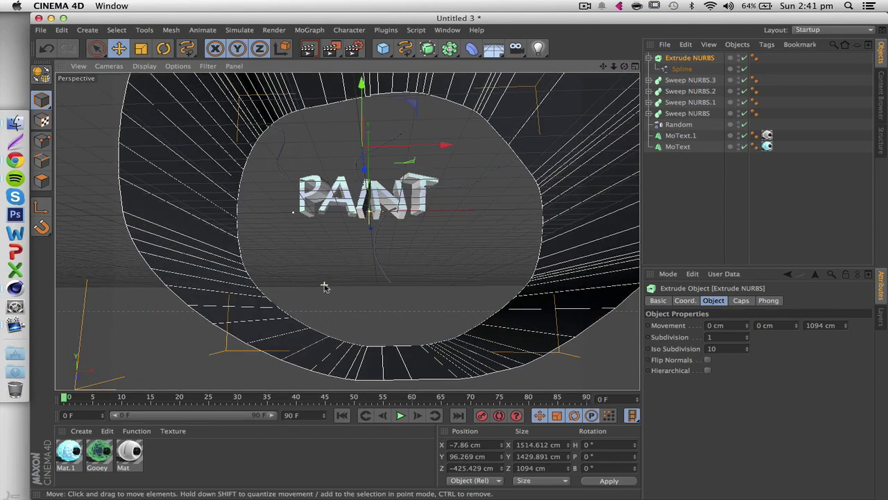
# - Create a new material with the Color channel off and the Luminance channel on
pyautogui.doubleClick(226, 458)
pyautogui.doubleClick(67, 453)
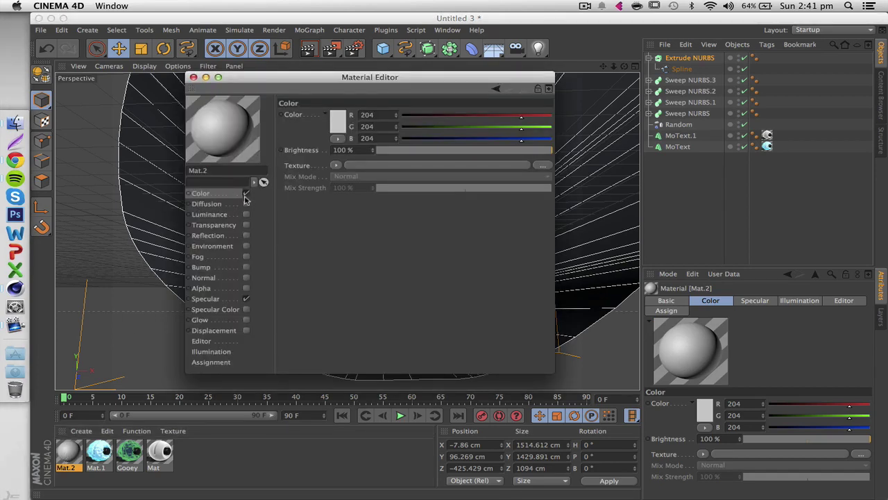
pyautogui.click(246, 194)
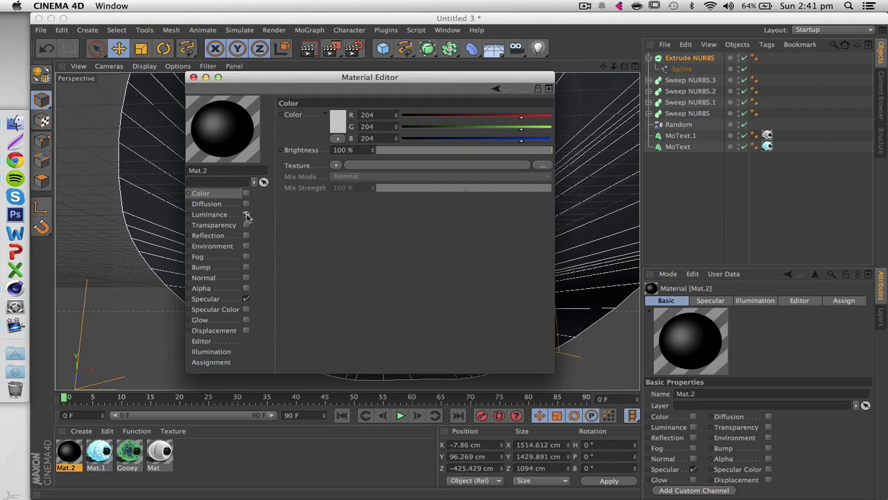
pyautogui.click(246, 215)
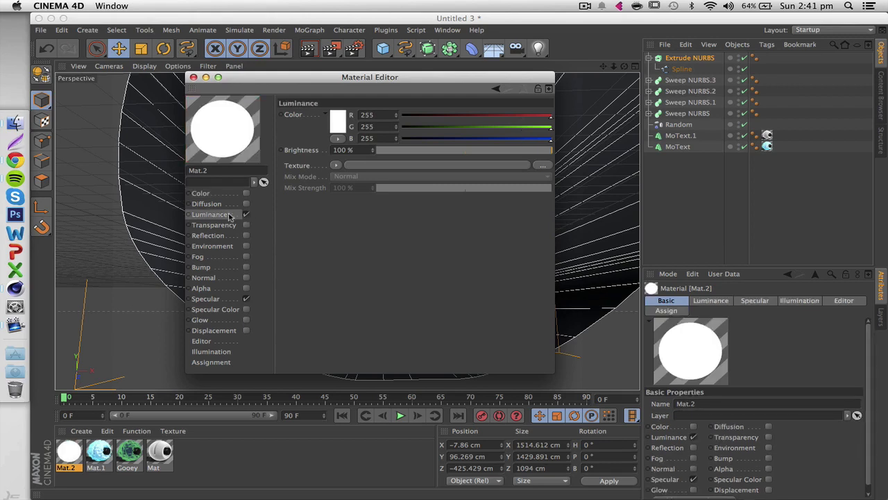
# - Give the new material's luminance a Gradient texture of type 2D - Circular and invert its knots
pyautogui.click(336, 167)
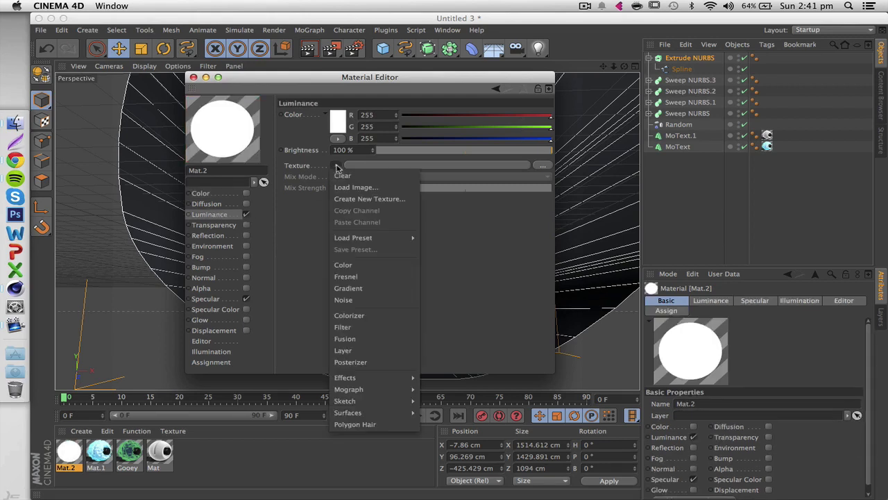
pyautogui.click(368, 290)
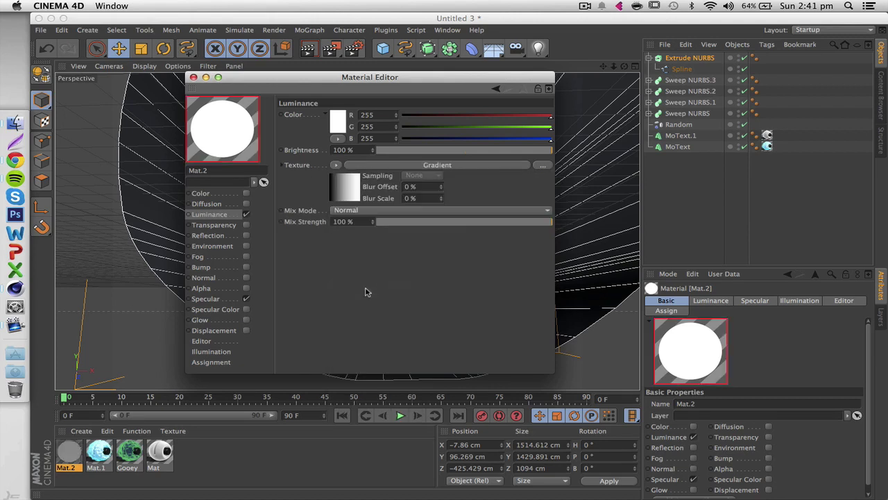
pyautogui.click(351, 197)
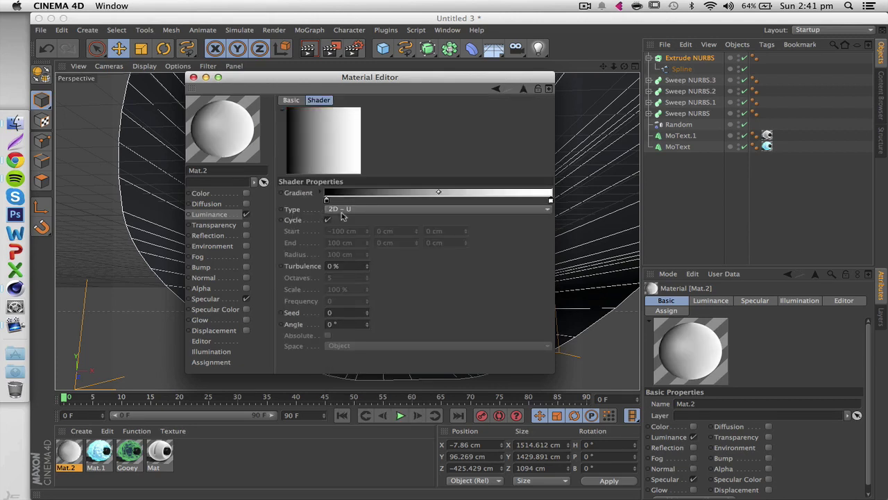
pyautogui.click(360, 210)
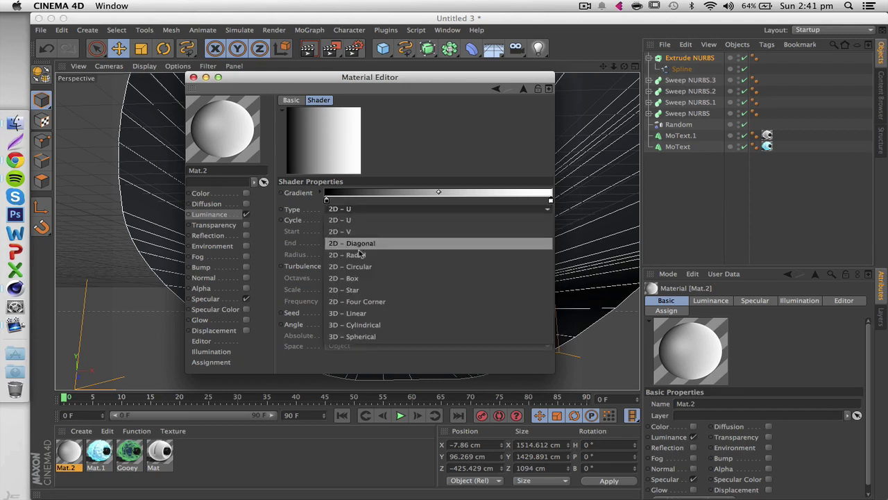
pyautogui.click(354, 266)
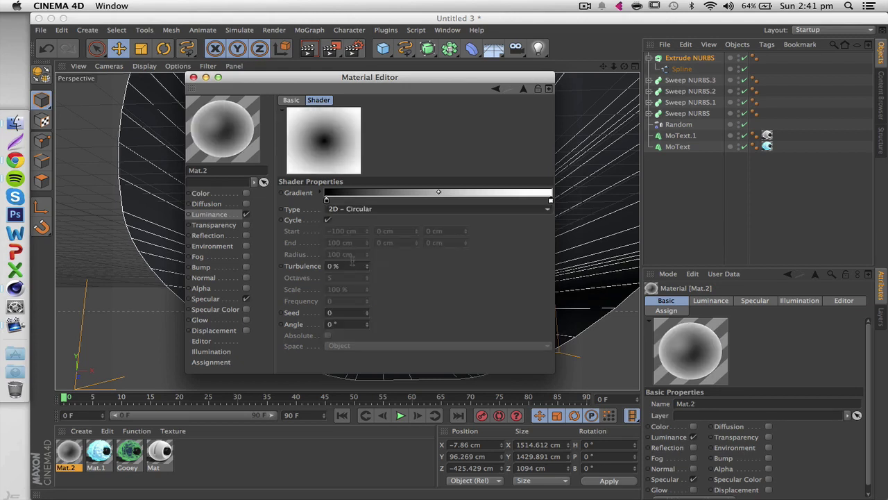
pyautogui.rightClick(327, 200)
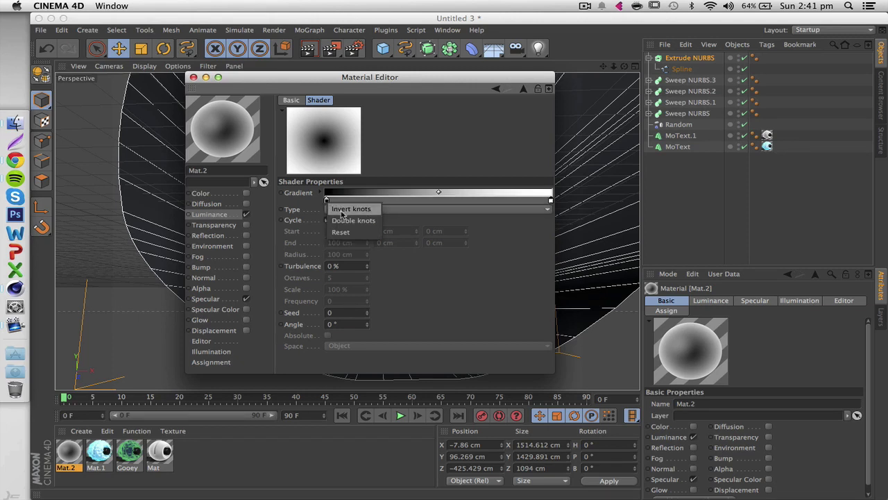
pyautogui.click(341, 212)
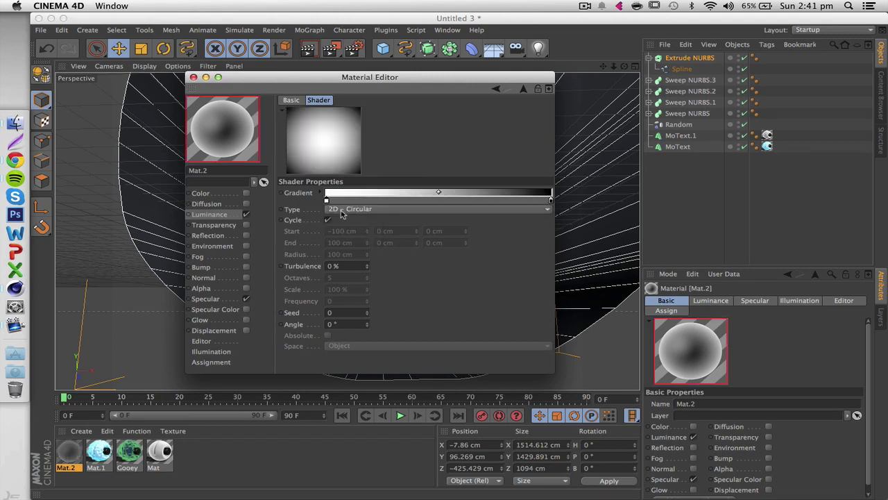
# - Finish the luminous material with 600 % brightness and no Specular channel, and apply it to the extruded outline
pyautogui.click(210, 214)
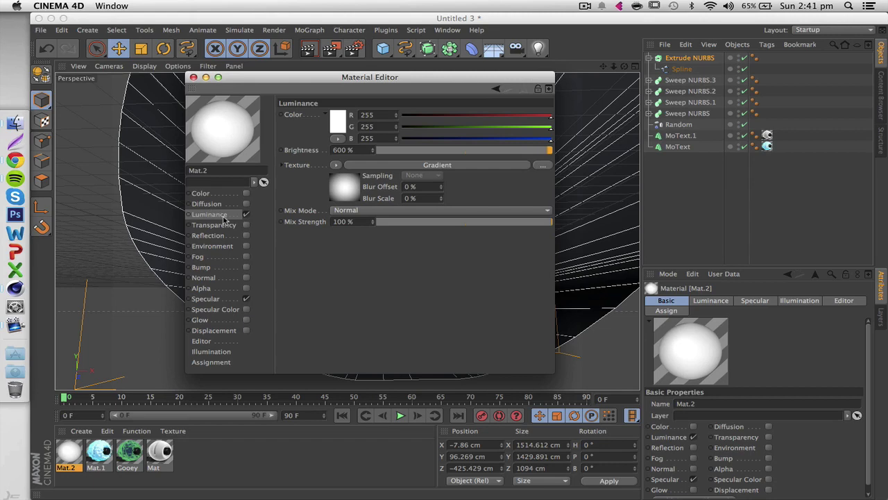
pyautogui.click(246, 299)
pyautogui.click(67, 458)
pyautogui.moveTo(67, 458); pyautogui.dragTo(206, 224)
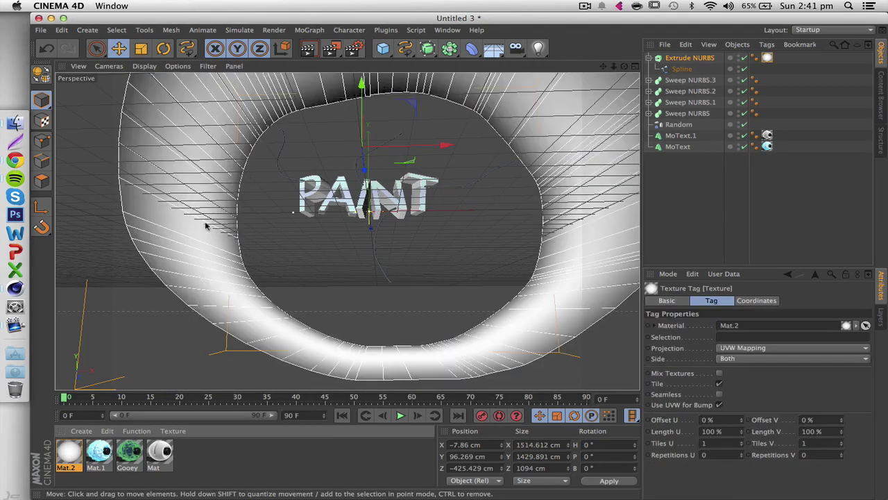
# - Add the Ambient Occlusion and Global Illumination effects to the render settings
pyautogui.moveTo(624, 66)
pyautogui.mouseDown()
pyautogui.moveTo(624, 106)
pyautogui.moveTo(624, 84)
pyautogui.mouseUp()
pyautogui.scroll(3, 403, 152)
pyautogui.scroll(2, 401, 150)
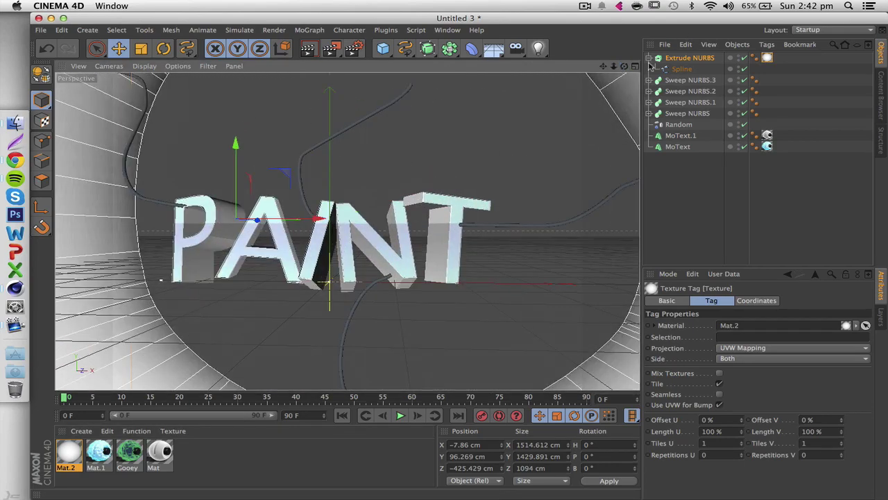
pyautogui.scroll(2, 347, 231)
pyautogui.scroll(1, 347, 230)
pyautogui.click(354, 47)
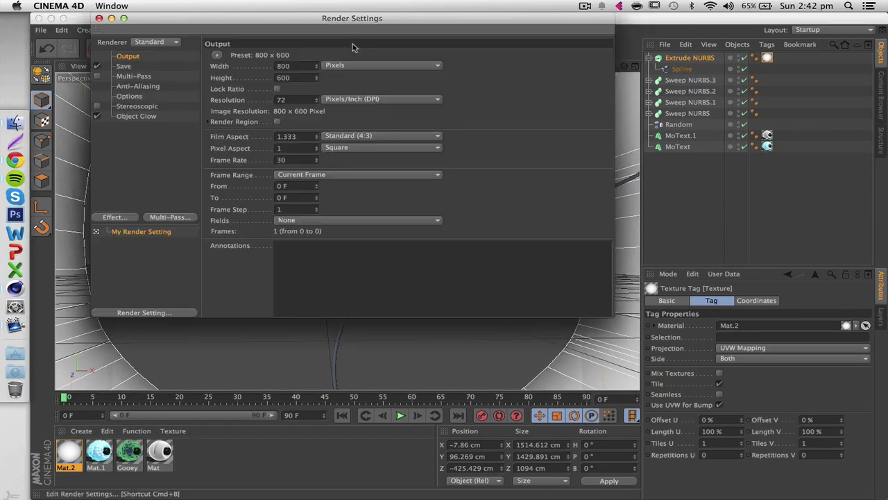
pyautogui.rightClick(157, 164)
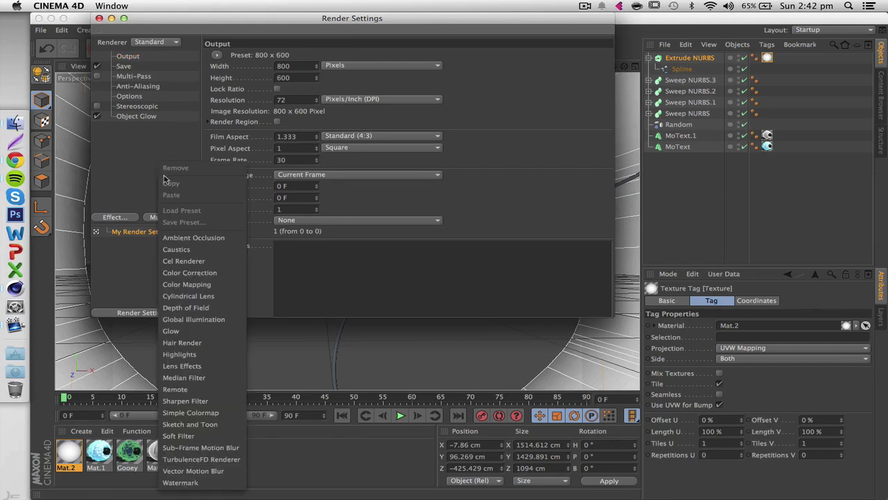
pyautogui.click(180, 235)
pyautogui.rightClick(155, 229)
pyautogui.click(149, 315)
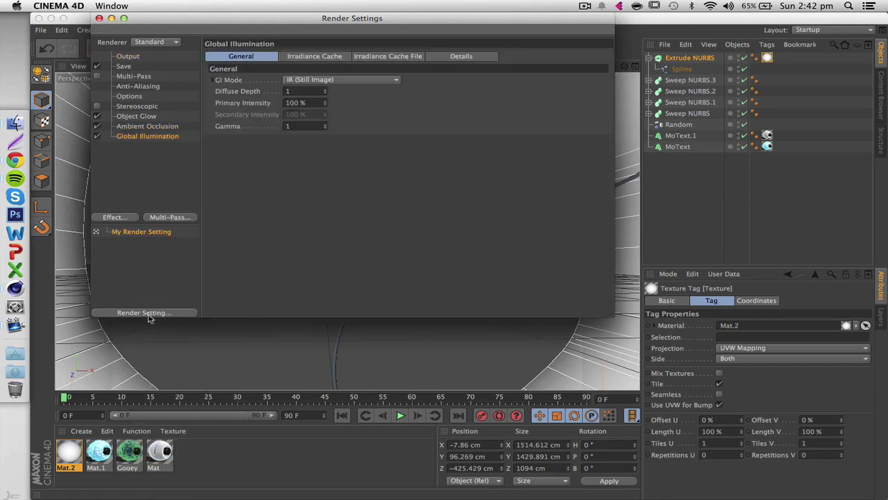
pyautogui.click(99, 18)
# - Remove the light-blue Mat.1 texture tag from the MoText object
pyautogui.moveTo(330, 48); pyautogui.dragTo(375, 64)
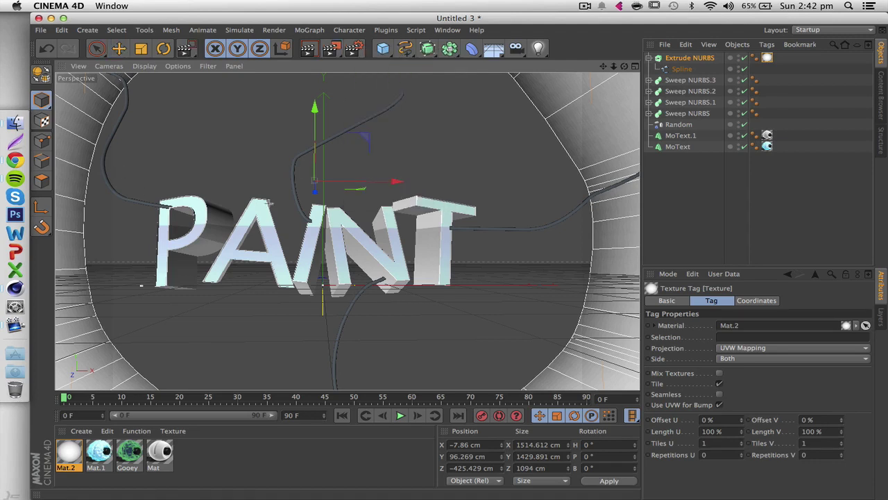
pyautogui.click(767, 146)
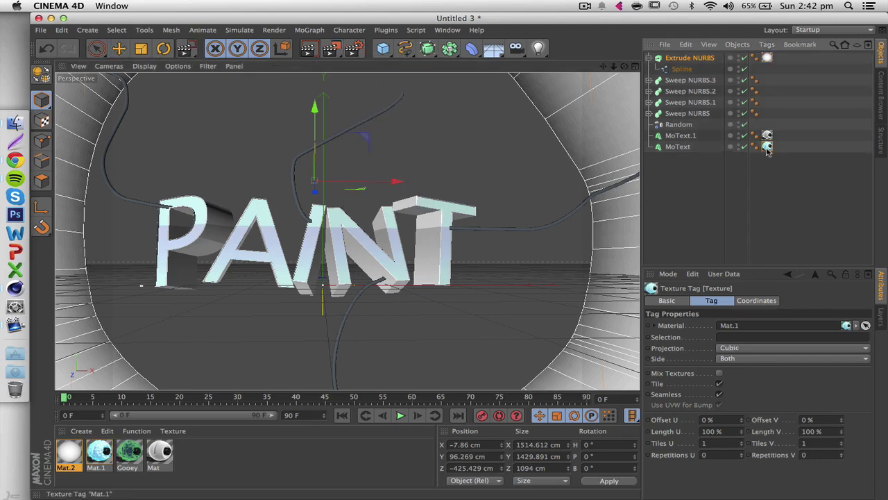
pyautogui.press('Delete')
# - Render a rectangular preview region over the letters from A to T
pyautogui.moveTo(354, 47); pyautogui.dragTo(383, 68)
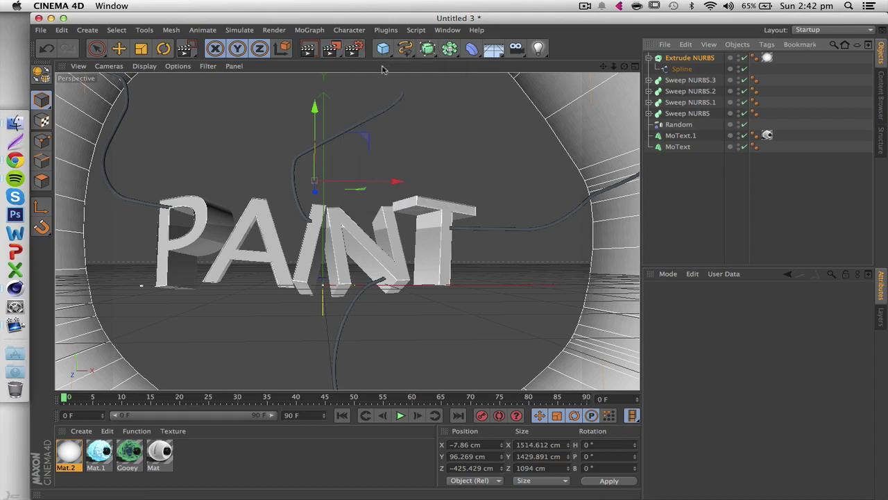
pyautogui.moveTo(223, 188); pyautogui.dragTo(484, 314)
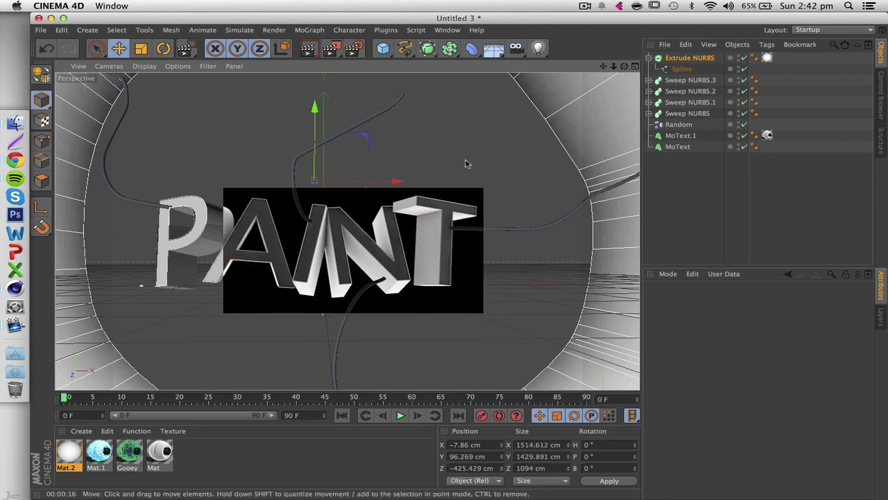
pyautogui.click(513, 296)
pyautogui.moveTo(614, 66); pyautogui.dragTo(614, 47)
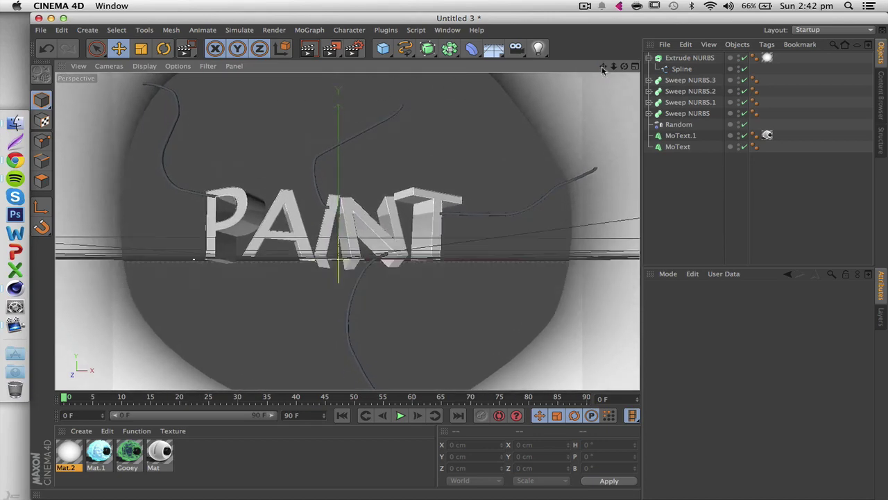
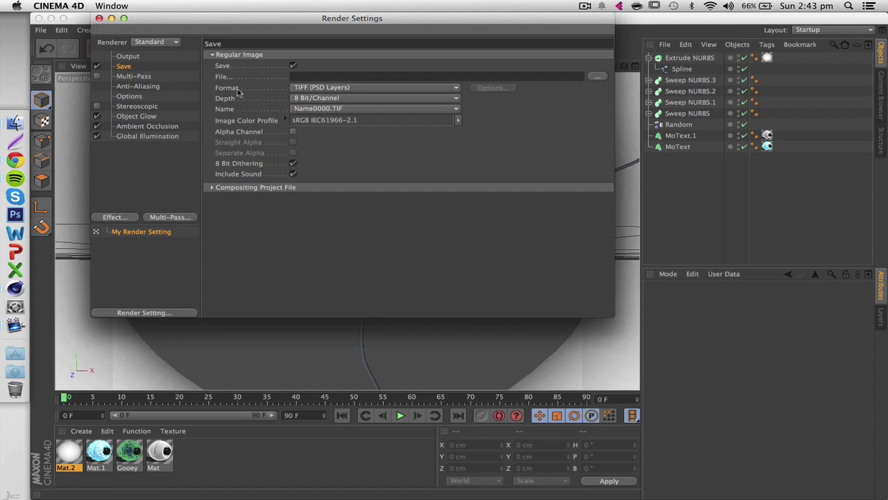
# - Set the rendered image's save format to PNG with an alpha channel
pyautogui.click(304, 93)
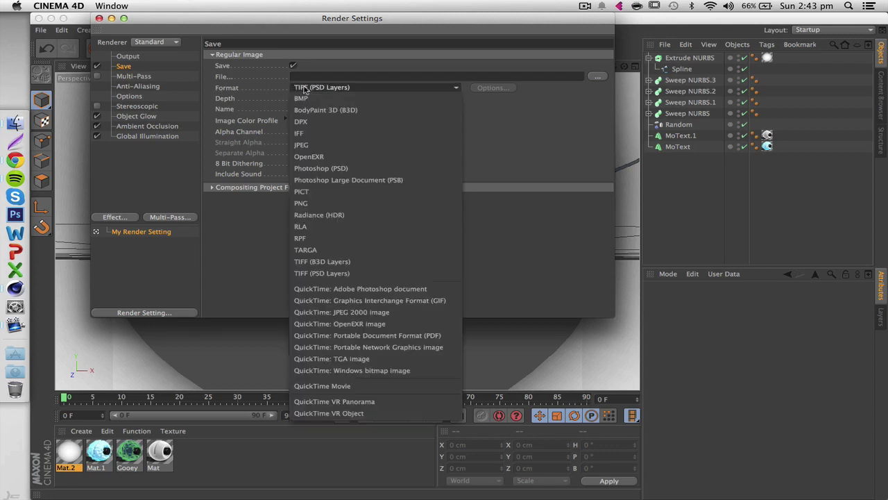
pyautogui.click(300, 205)
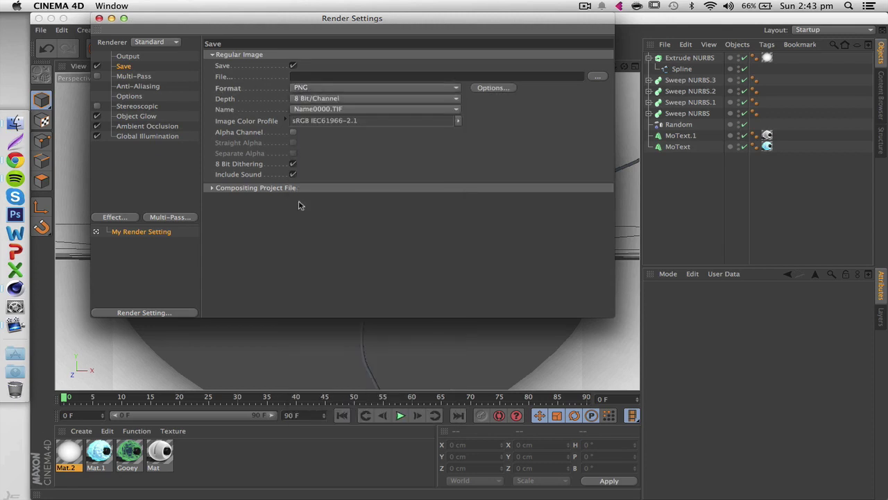
pyautogui.click(293, 132)
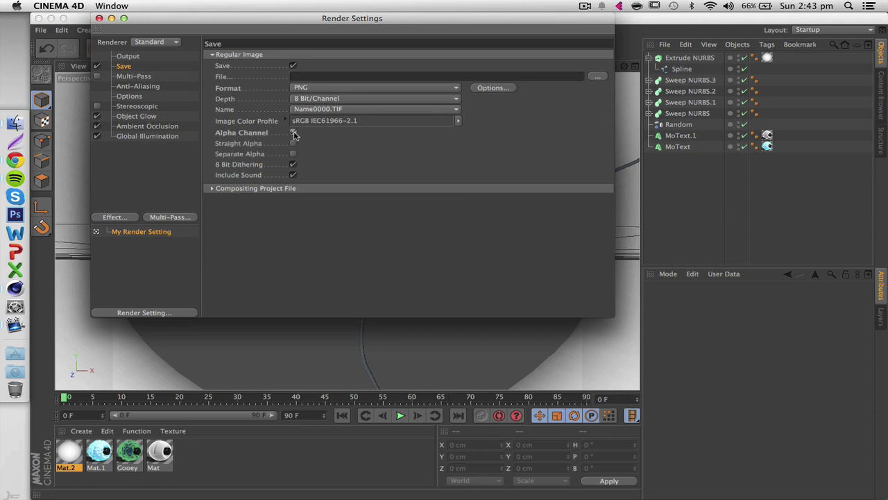
# - Set the render output size to the 1024 x 768 screen preset and close the render settings
pyautogui.click(126, 55)
pyautogui.click(218, 55)
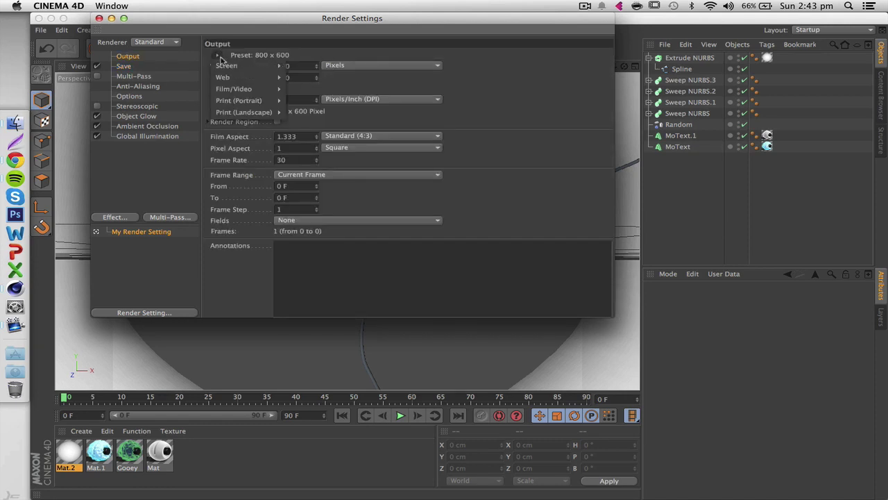
pyautogui.moveTo(233, 66)
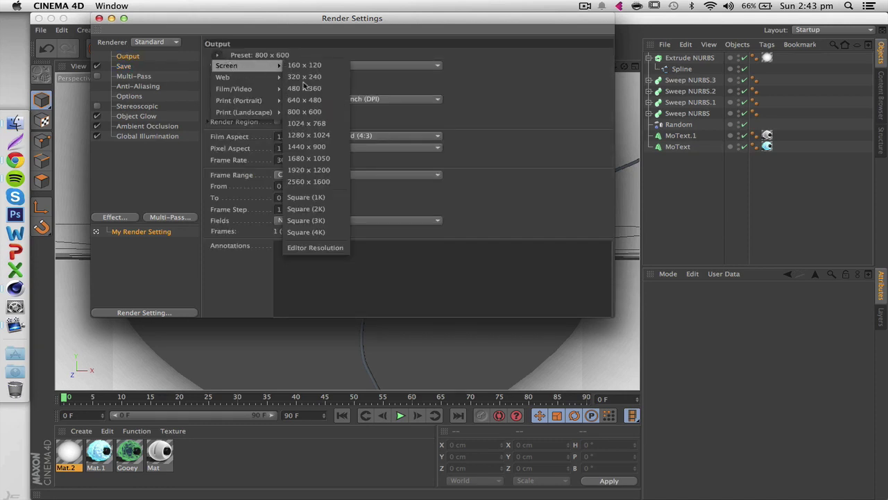
pyautogui.click(306, 123)
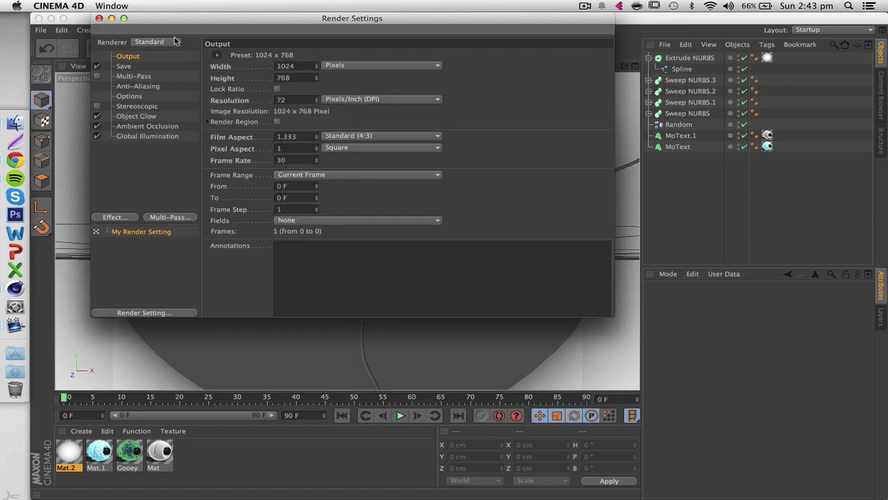
pyautogui.click(99, 18)
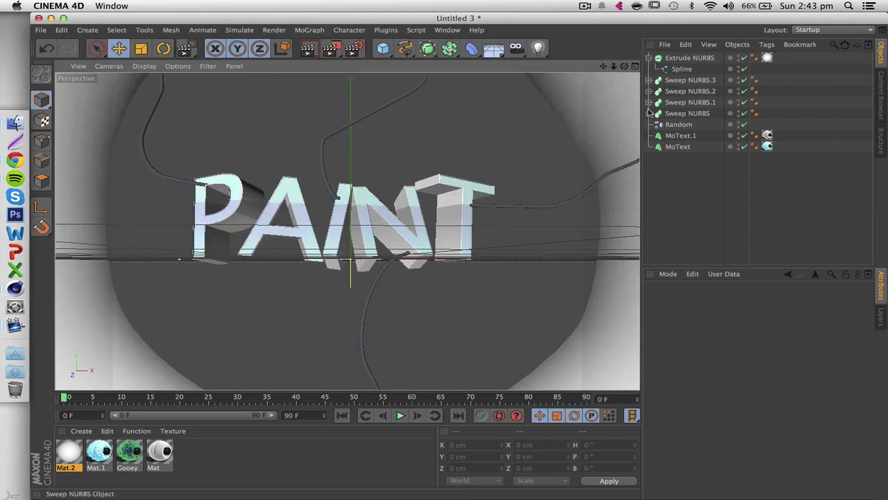
# - Render a preview region over the surrounding tube, away from the PAINT letters
pyautogui.click(331, 48)
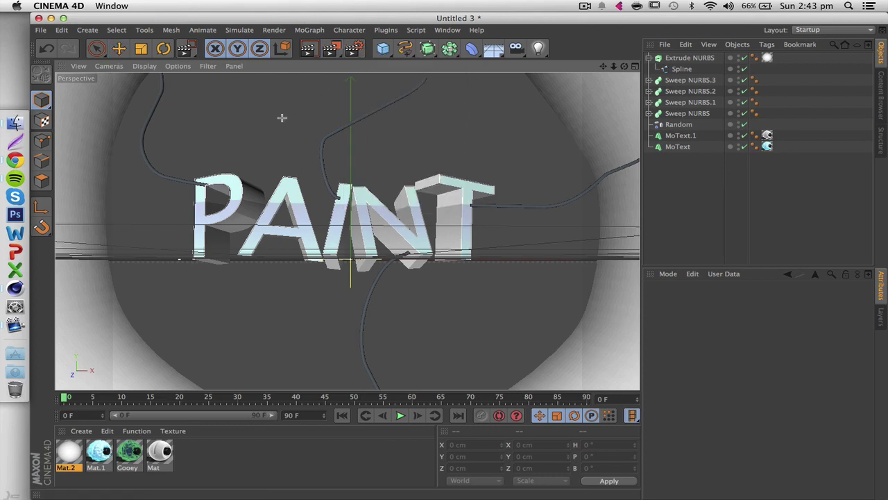
pyautogui.moveTo(65, 86); pyautogui.dragTo(167, 164)
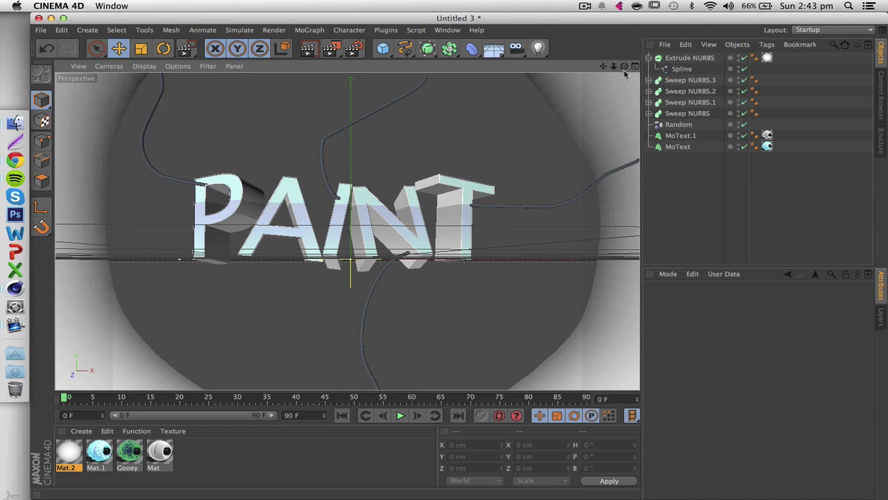
pyautogui.moveTo(614, 67); pyautogui.dragTo(614, 70)
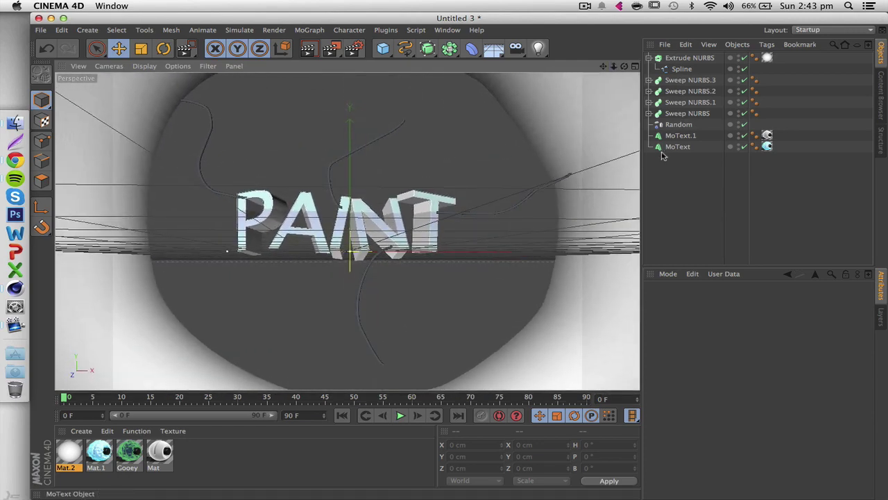
# - Add a Compositing tag to the Extrude NURBS tube and turn off Receive Shadows
pyautogui.click(648, 57)
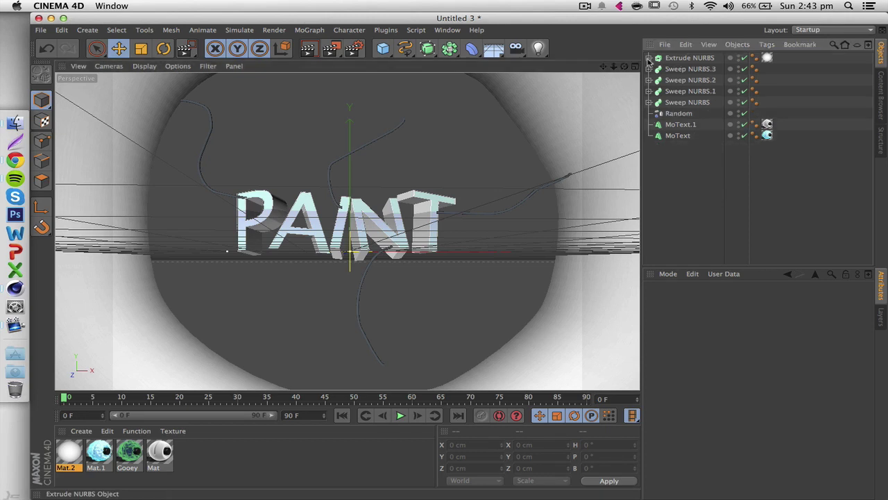
pyautogui.click(677, 60)
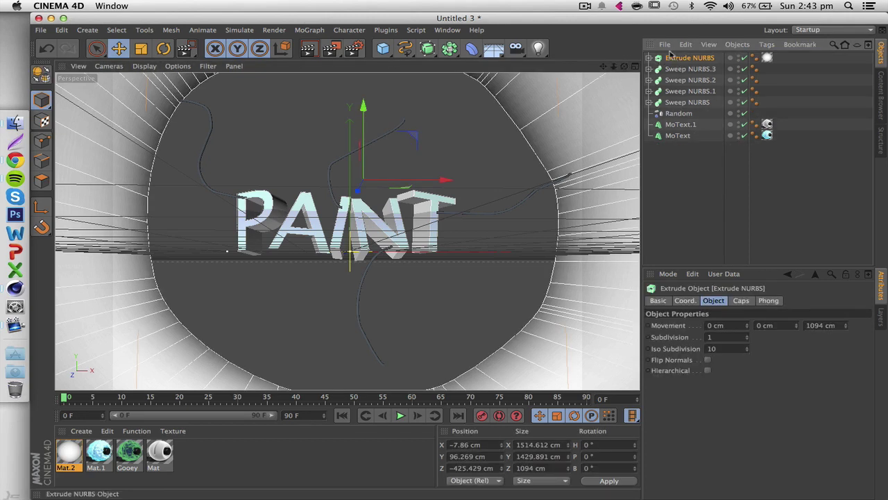
pyautogui.rightClick(694, 59)
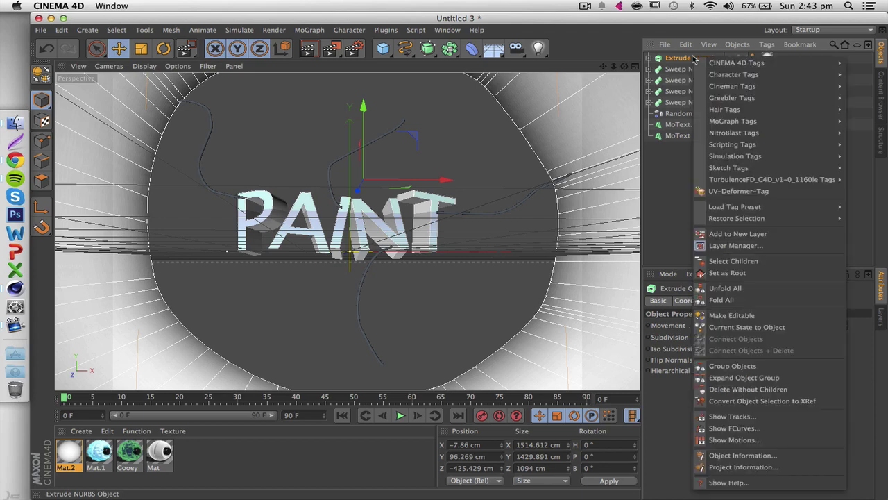
pyautogui.click(677, 60)
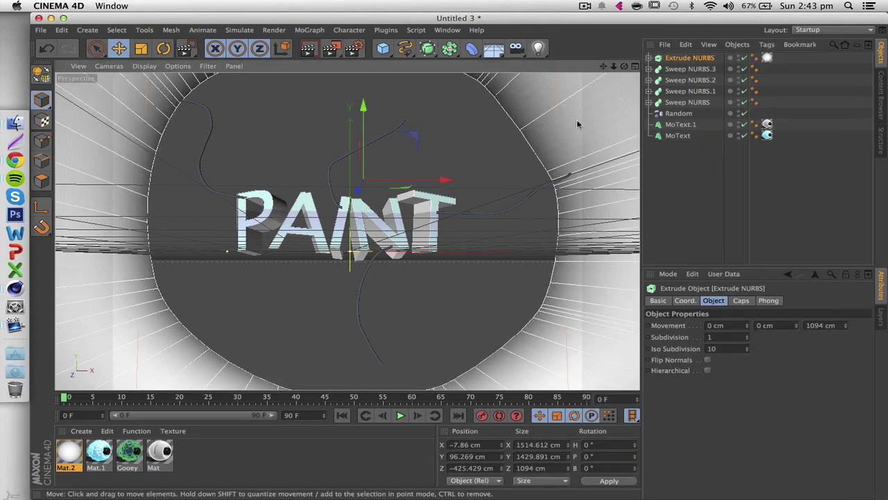
pyautogui.rightClick(674, 61)
pyautogui.moveTo(710, 64)
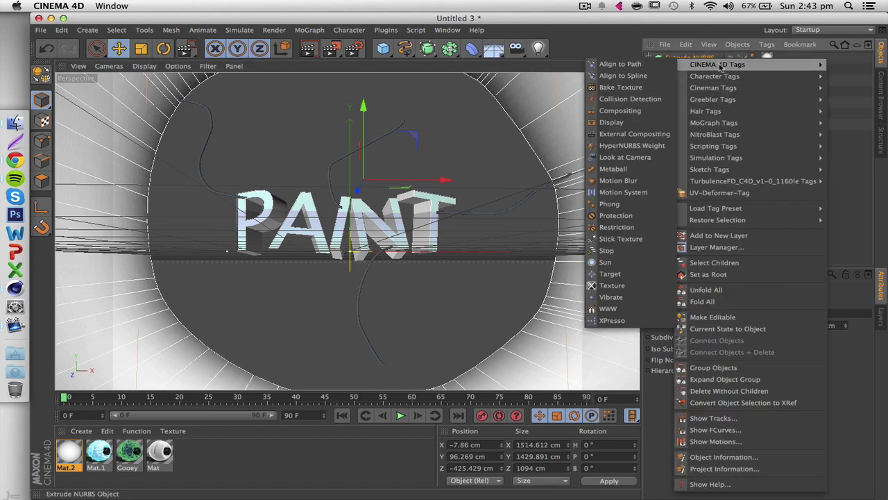
pyautogui.click(639, 114)
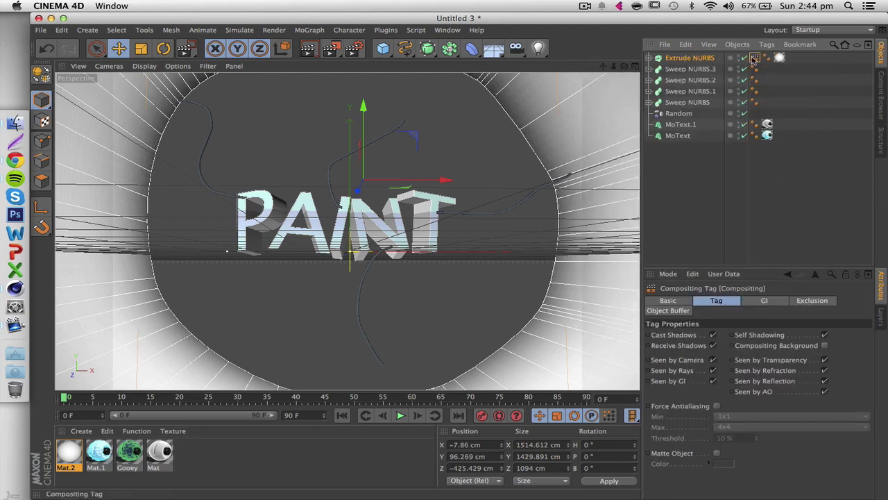
pyautogui.click(713, 346)
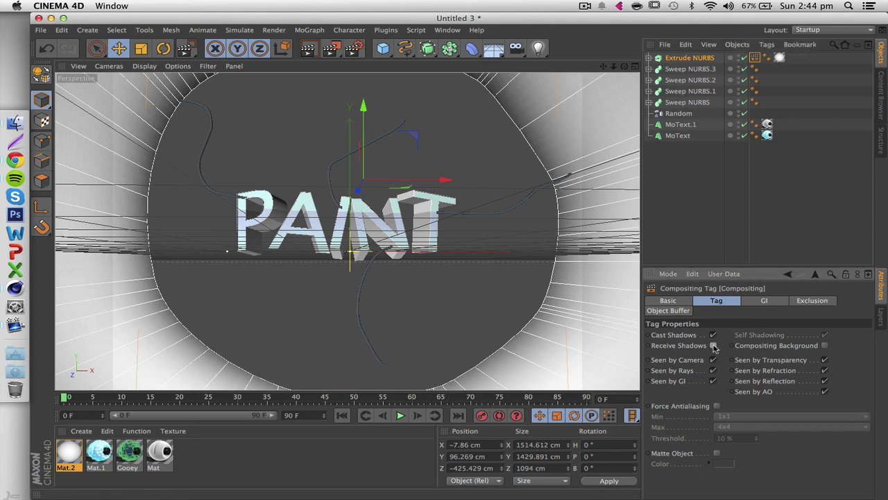
# - Render preview regions over the tube wall and over the middle letters of the PAINT text
pyautogui.click(720, 235)
pyautogui.moveTo(330, 49); pyautogui.dragTo(387, 60)
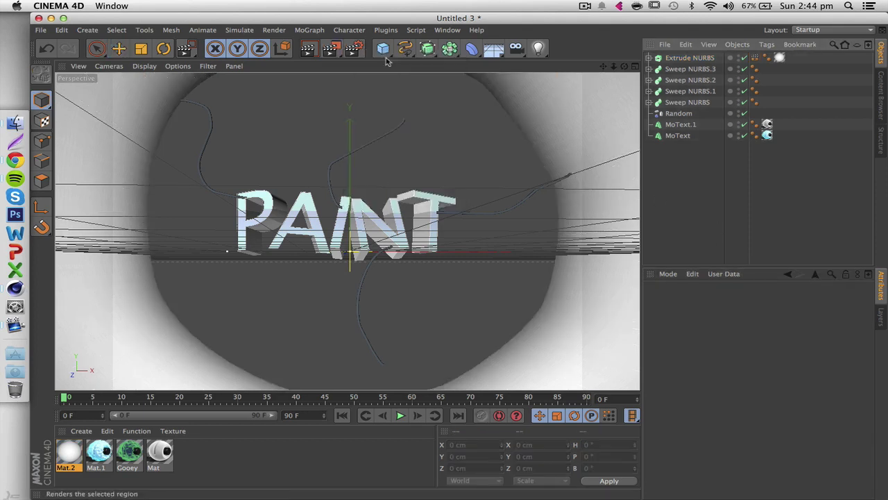
pyautogui.moveTo(487, 96); pyautogui.dragTo(588, 182)
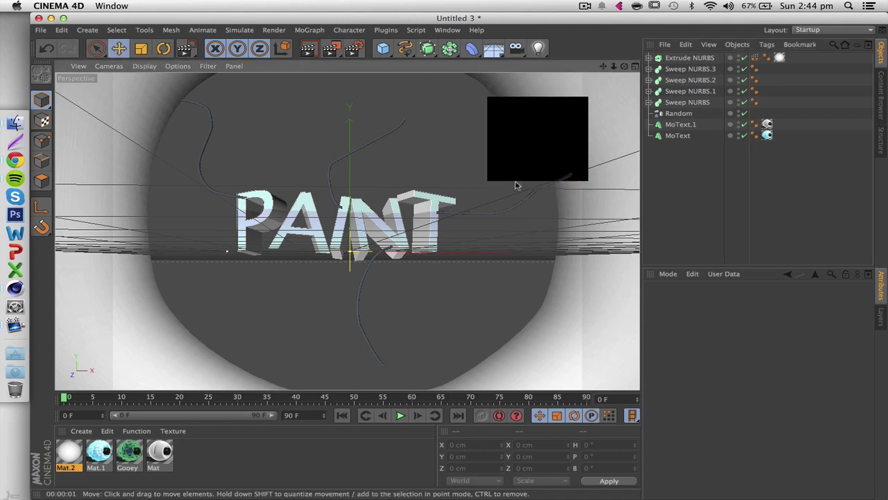
pyautogui.click(388, 120)
pyautogui.moveTo(331, 48); pyautogui.dragTo(384, 58)
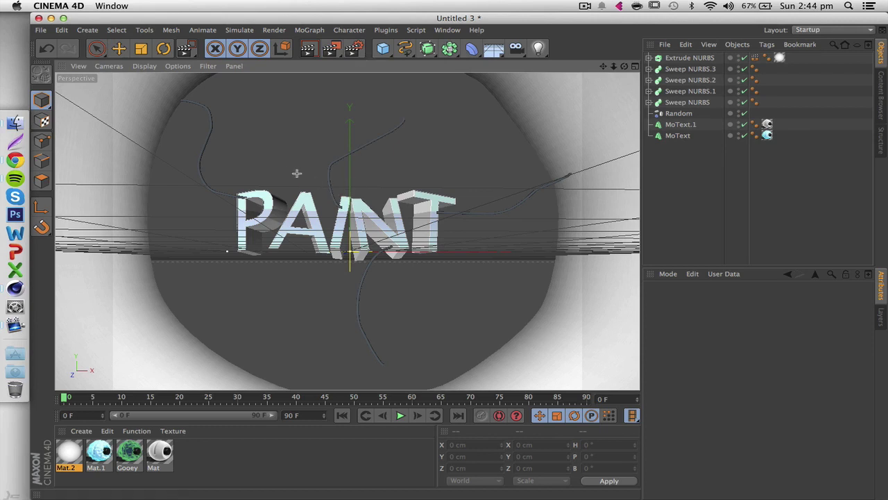
pyautogui.moveTo(292, 170); pyautogui.dragTo(438, 299)
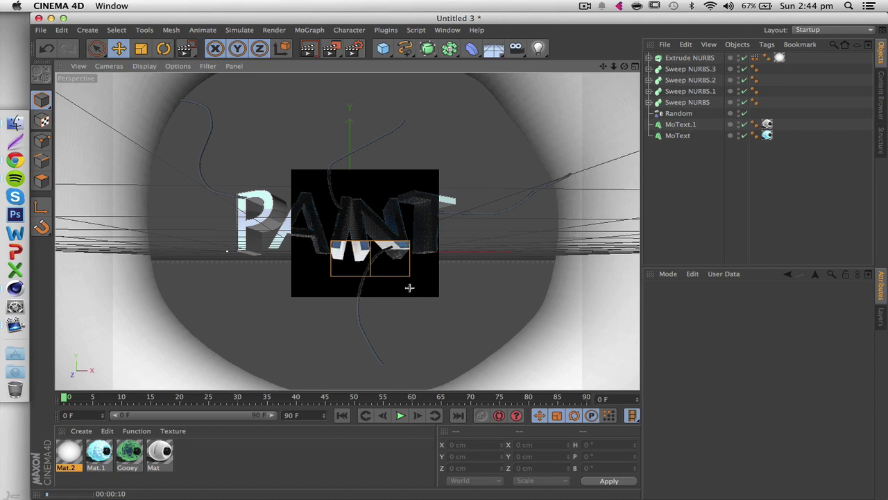
pyautogui.click(410, 291)
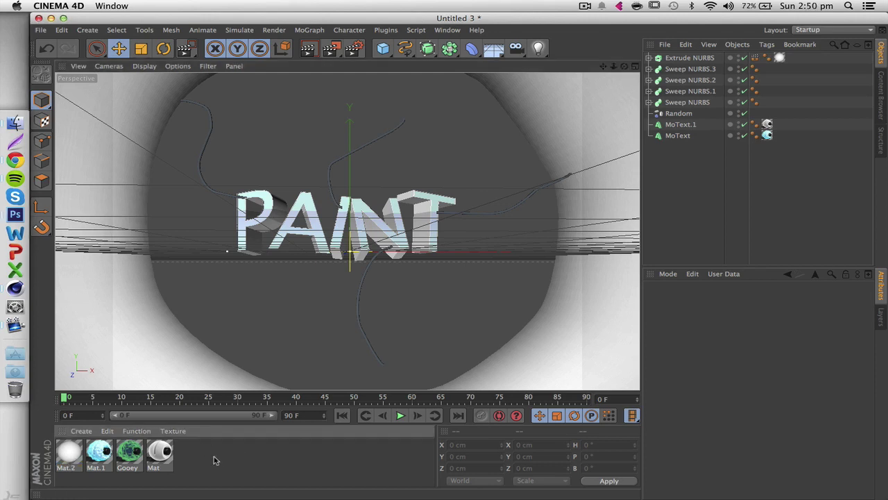
# - Create a new material and turn off its Color and Specular channels
pyautogui.doubleClick(214, 462)
pyautogui.doubleClick(70, 453)
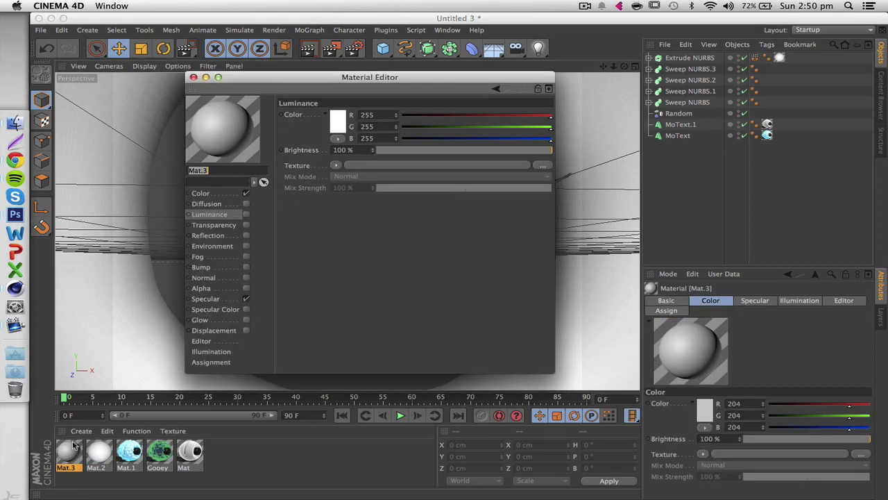
pyautogui.click(201, 193)
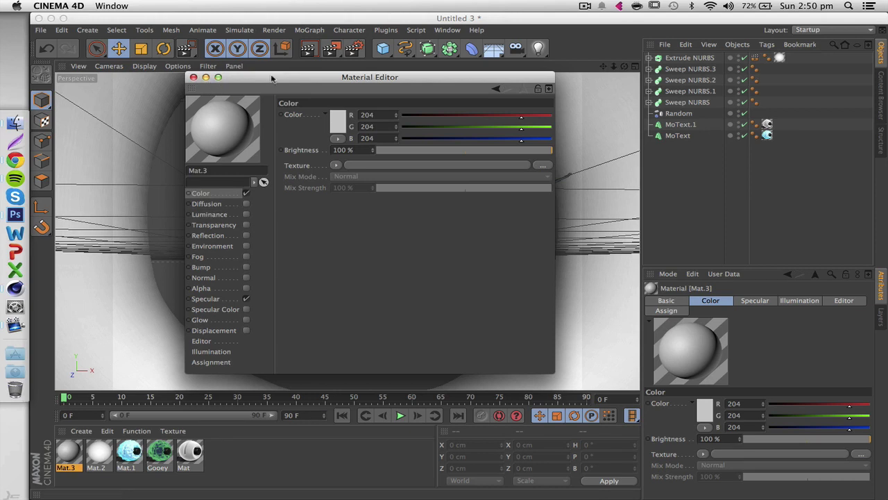
pyautogui.moveTo(271, 79); pyautogui.dragTo(481, 122)
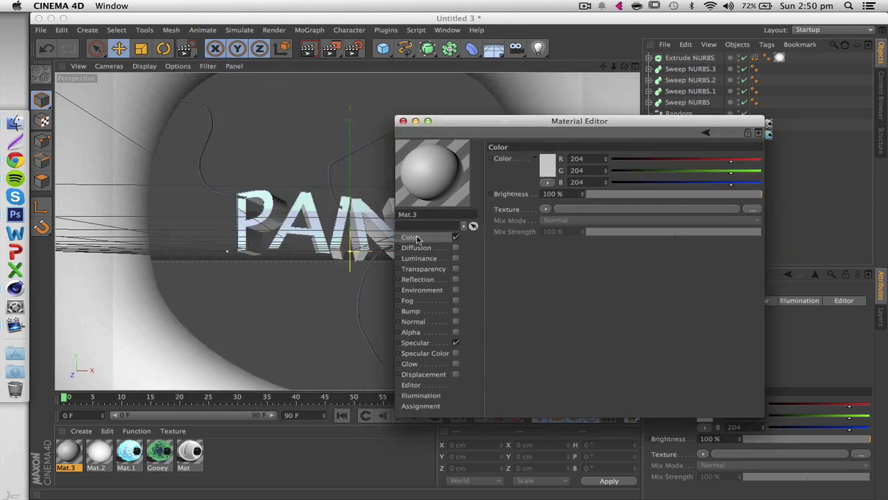
pyautogui.click(456, 237)
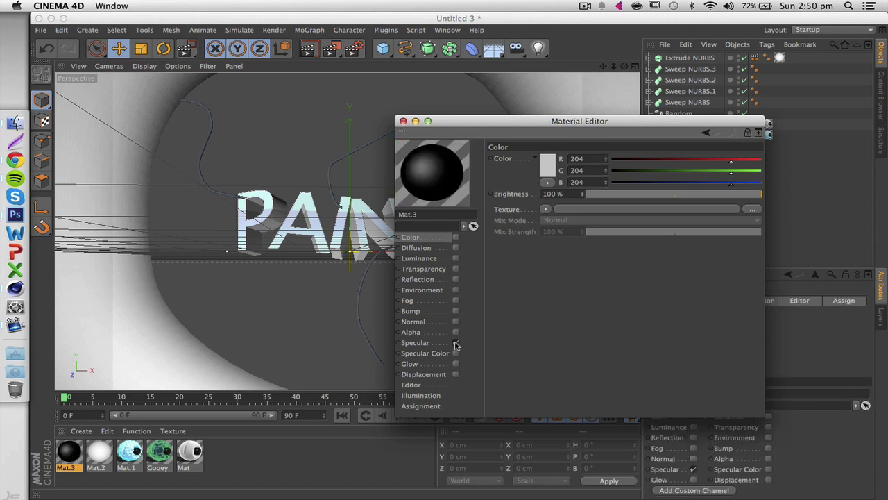
pyautogui.click(456, 342)
# - Enable the new material's Alpha channel and load grungeh.png as its texture without copying the image to the project location
pyautogui.click(426, 333)
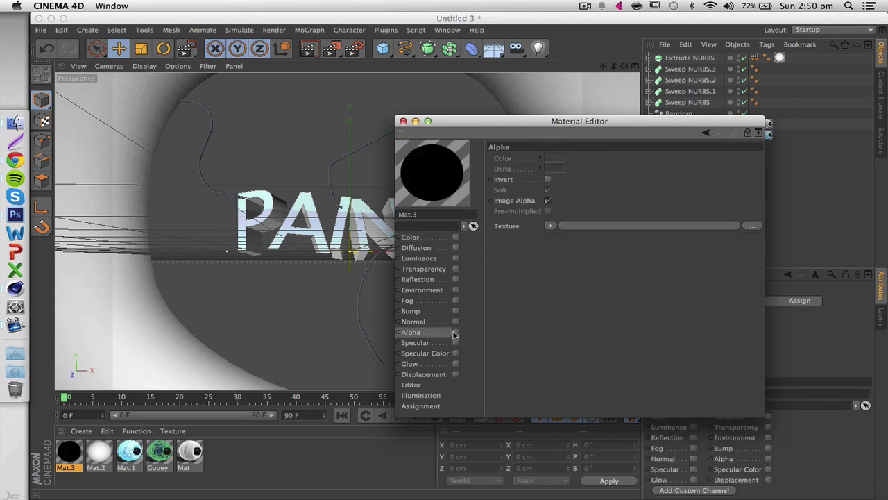
pyautogui.click(456, 333)
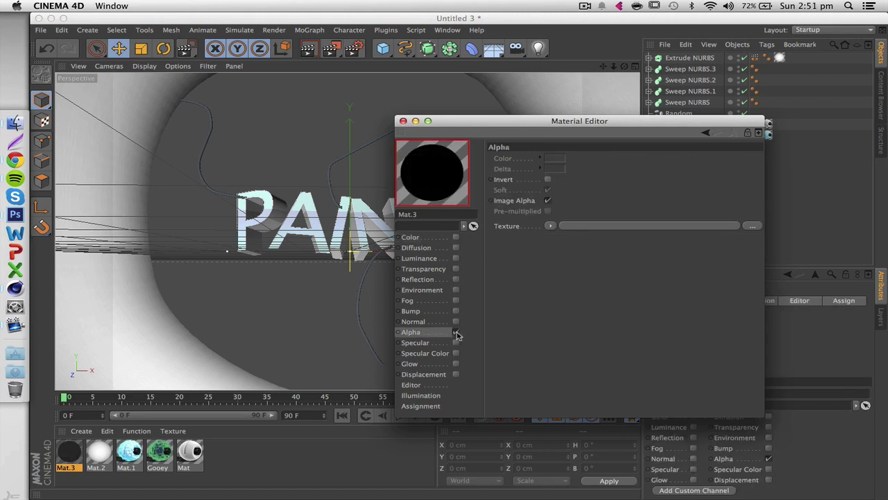
pyautogui.click(551, 227)
pyautogui.click(561, 247)
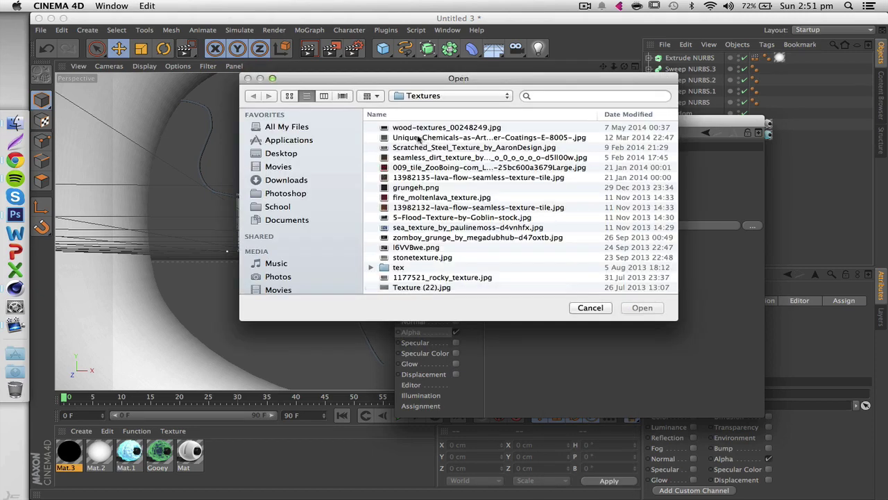
pyautogui.doubleClick(414, 188)
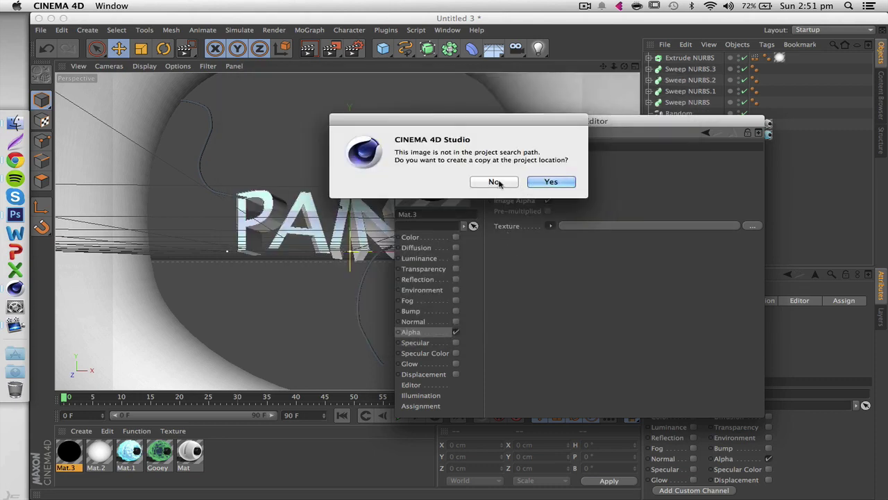
pyautogui.click(494, 182)
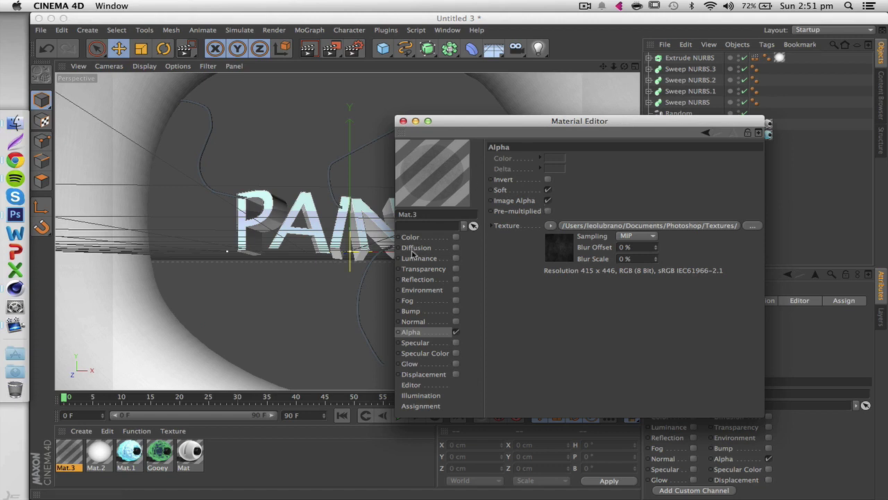
pyautogui.click(402, 121)
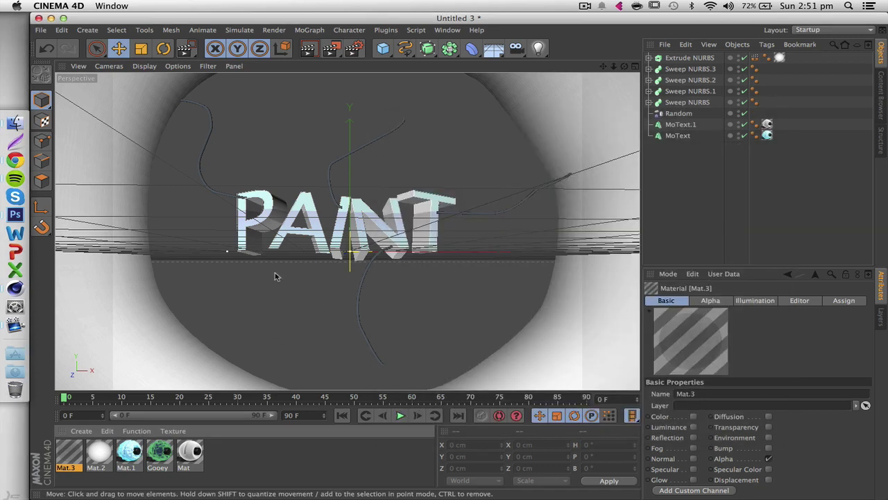
# - Apply the grunge alpha material Mat.3 to MoText.1 and set its texture projection to Cubic
pyautogui.moveTo(254, 240); pyautogui.dragTo(254, 240)
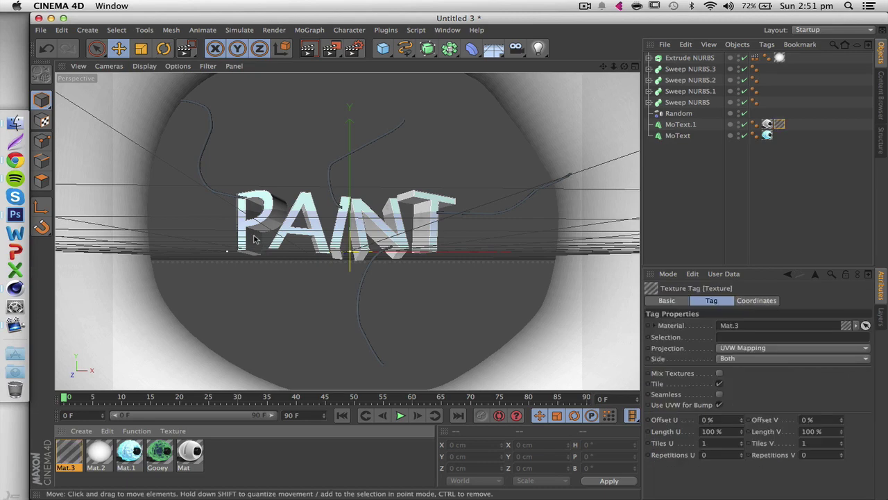
pyautogui.scroll(5, 305, 250)
pyautogui.scroll(4, 222, 161)
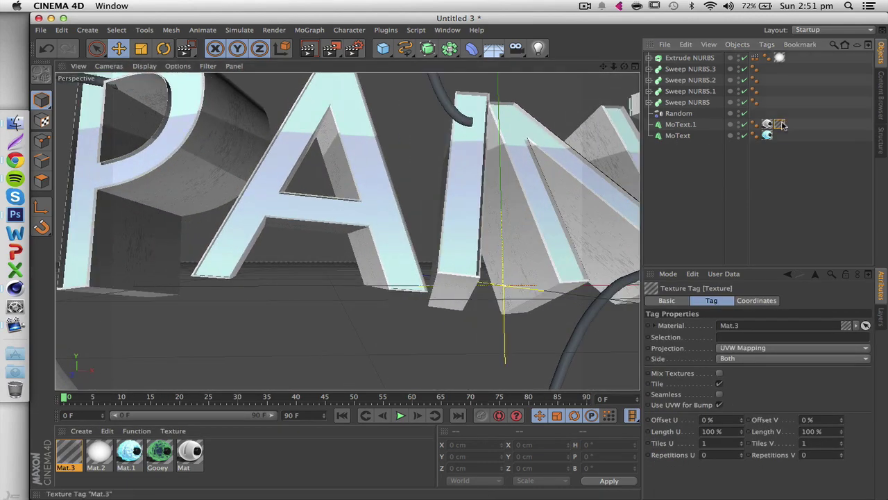
pyautogui.click(728, 349)
pyautogui.click(730, 395)
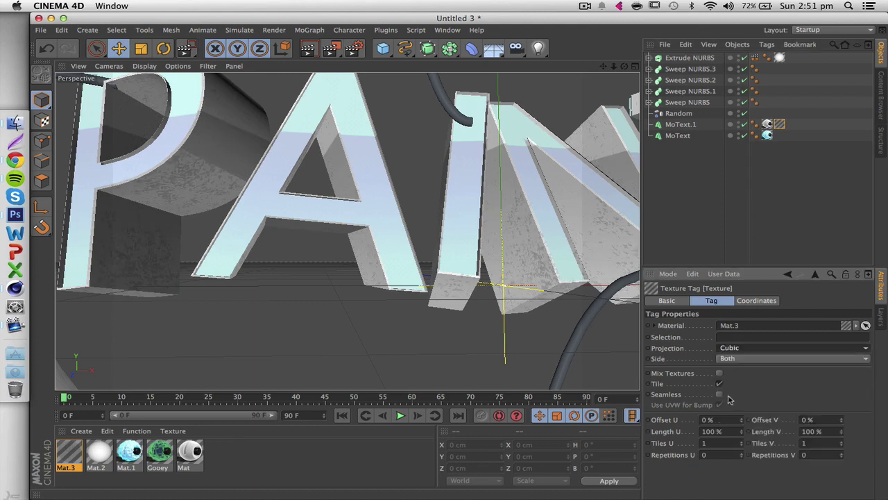
pyautogui.click(734, 255)
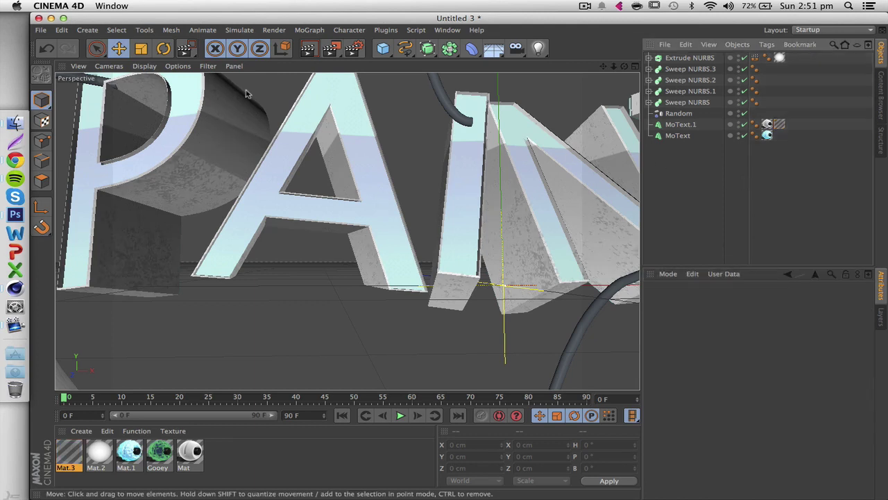
# - Render a preview region over the textured side of the P up to the edge of the A
pyautogui.moveTo(102, 147); pyautogui.dragTo(228, 307)
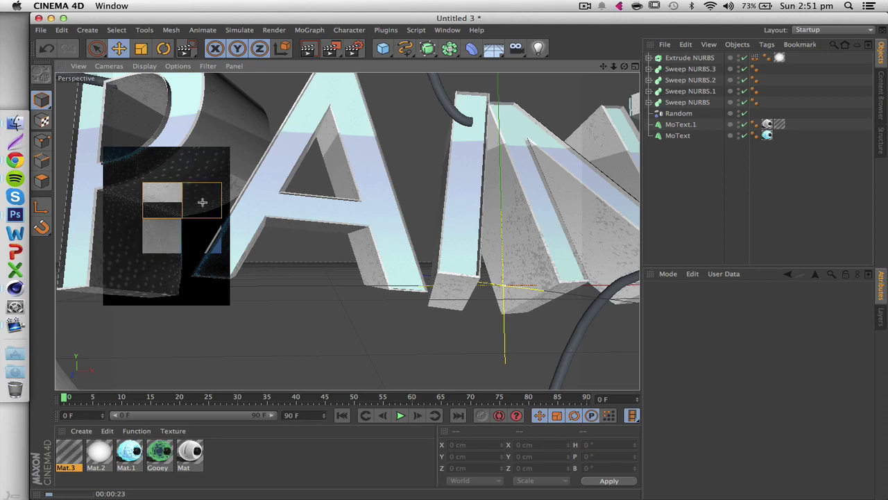
pyautogui.click(218, 349)
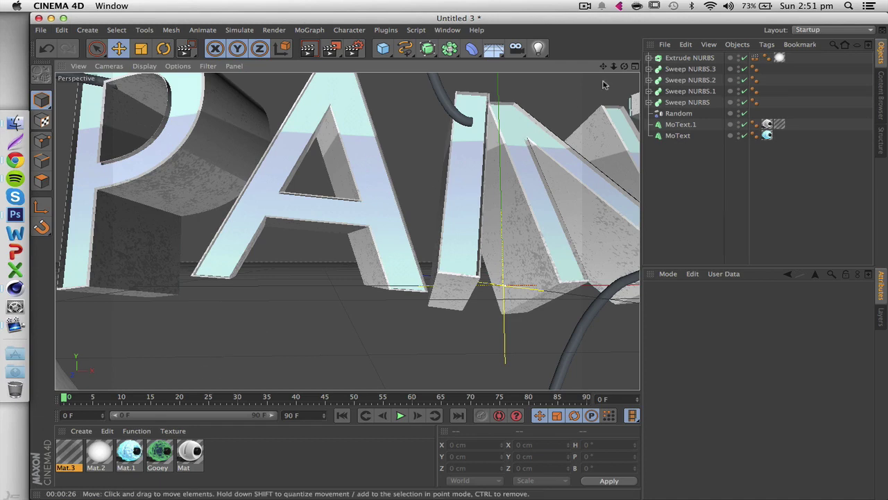
pyautogui.moveTo(615, 67); pyautogui.dragTo(607, 67)
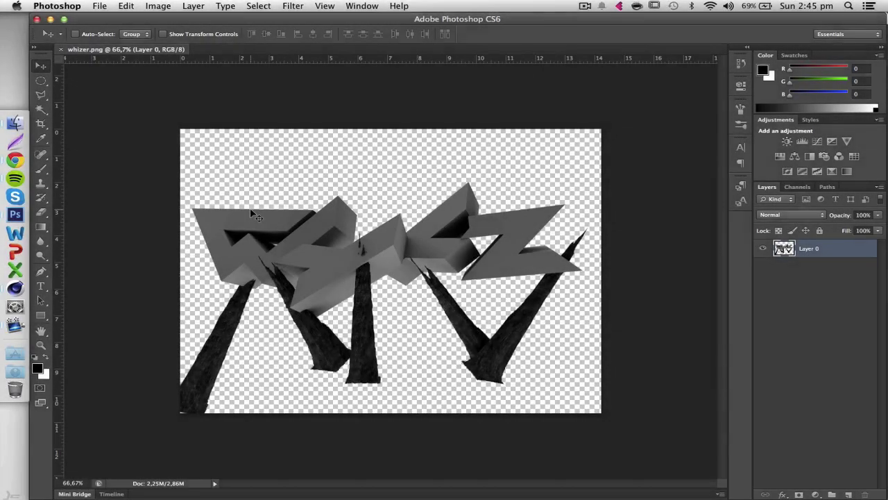
# - Open ExclusiveStocks by AqatixOfficial.psd from the Photoshop folder and make it the active document
pyautogui.keyDown('alt'); pyautogui.scroll(3, 250, 208); pyautogui.keyUp('alt')
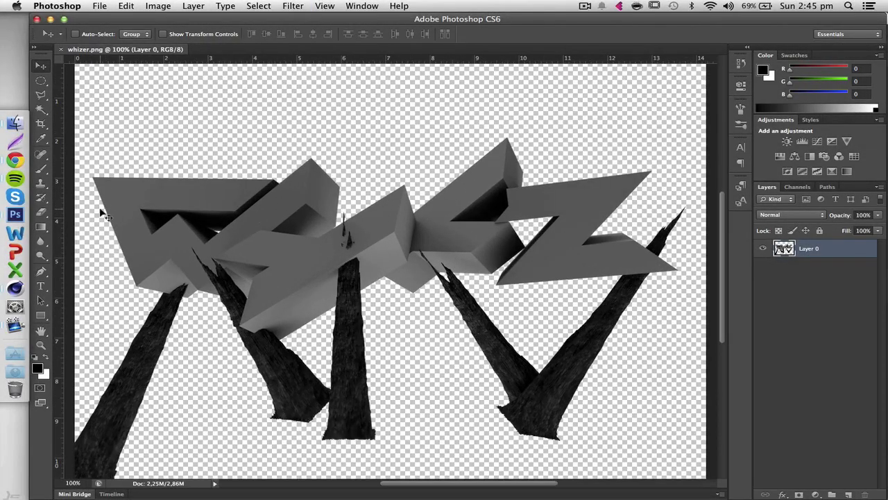
pyautogui.click(15, 123)
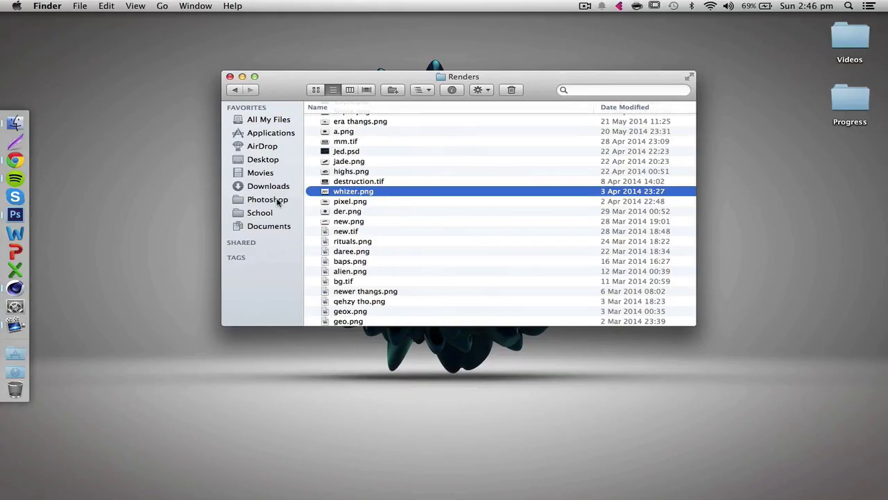
pyautogui.click(278, 201)
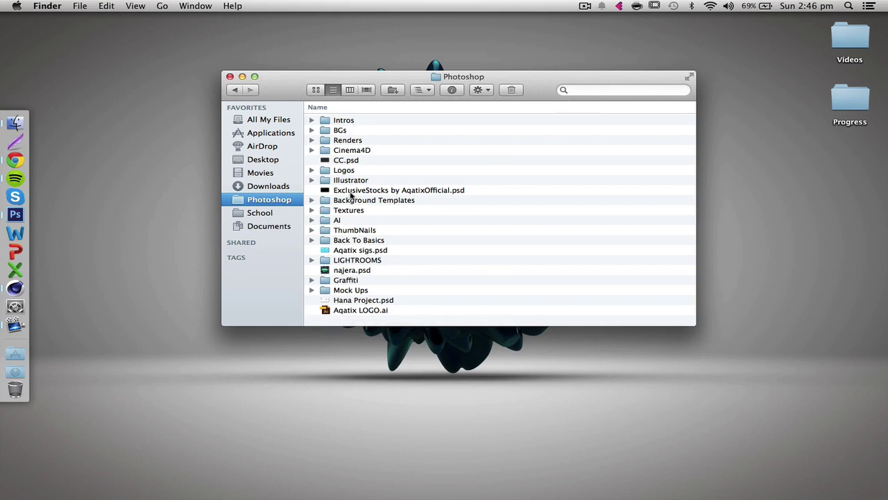
pyautogui.doubleClick(350, 192)
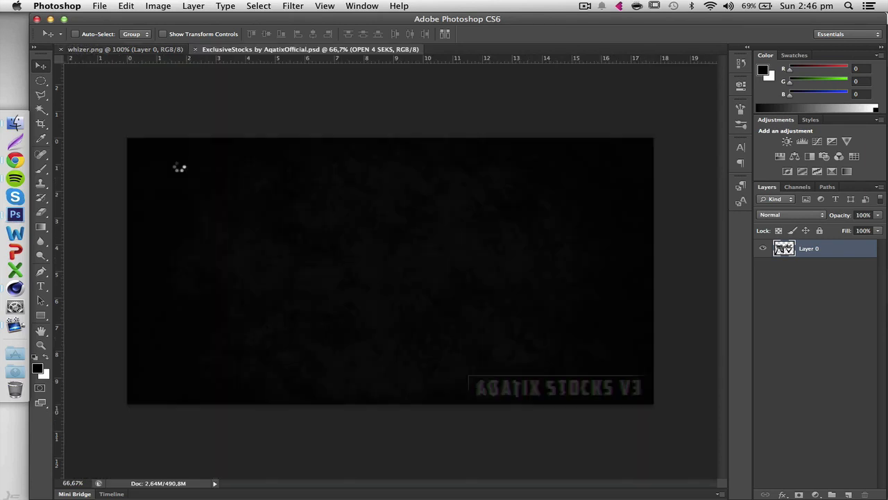
pyautogui.click(127, 53)
pyautogui.click(311, 48)
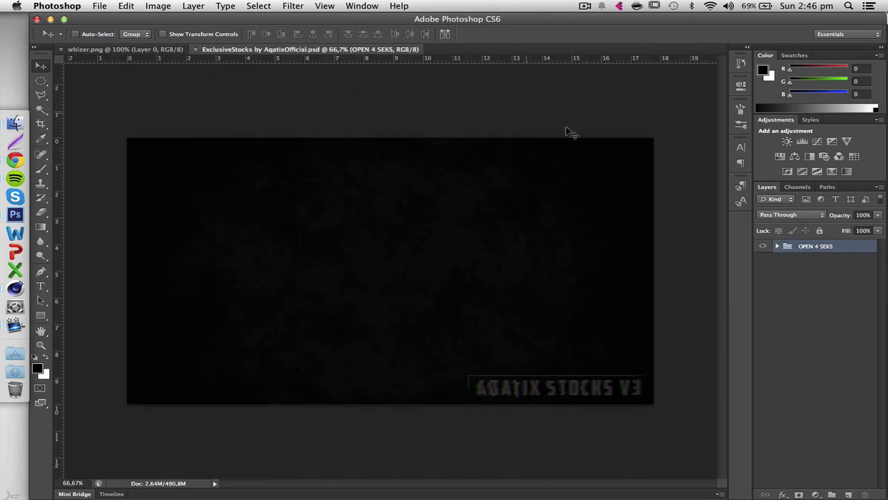
# - Expand the OPEN 4 SEKS and 3D Paint groups and select the pents layer
pyautogui.click(778, 246)
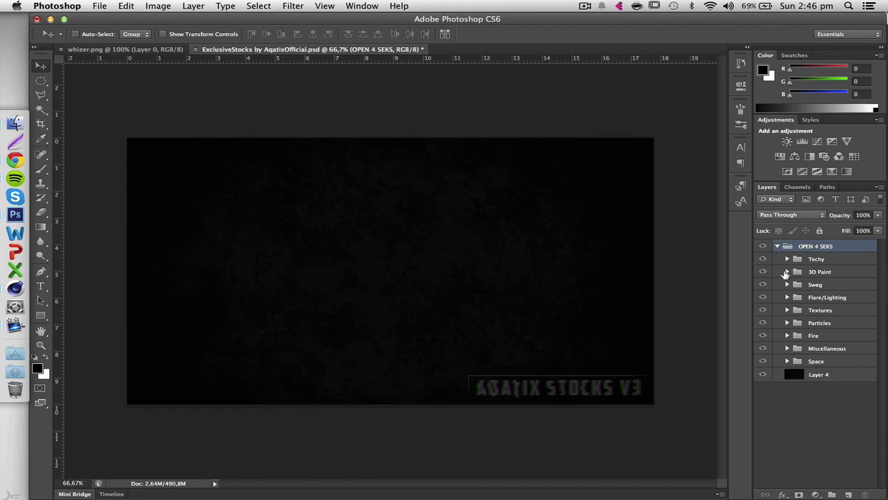
pyautogui.click(788, 271)
pyautogui.click(847, 290)
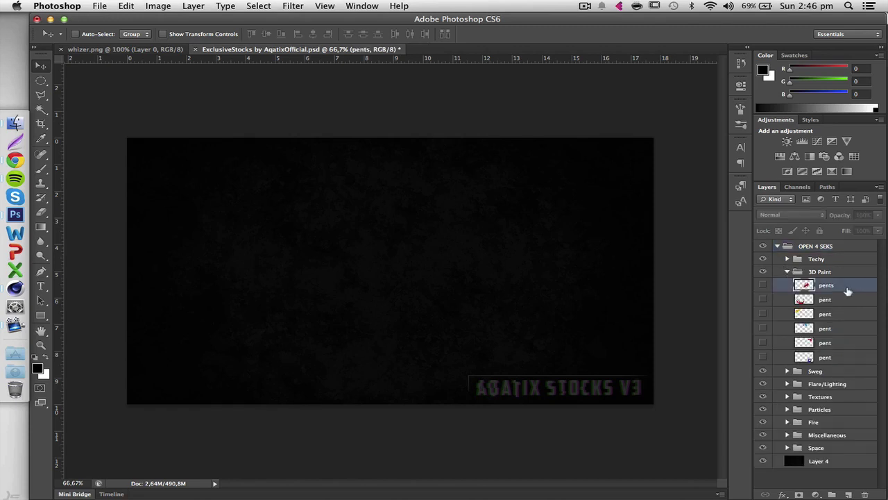
# - Preview the paint splash layers of the 3D Paint group one at a time, hiding each again after viewing
pyautogui.click(763, 285)
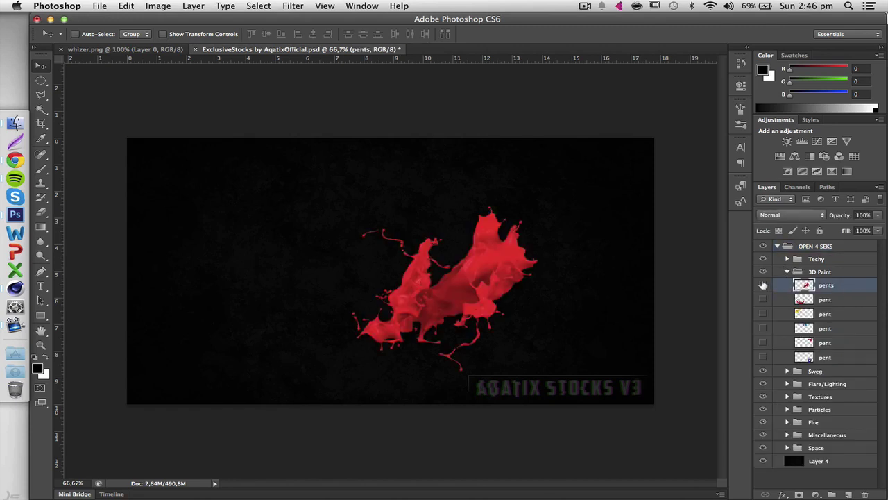
pyautogui.click(762, 285)
pyautogui.click(763, 299)
pyautogui.click(763, 300)
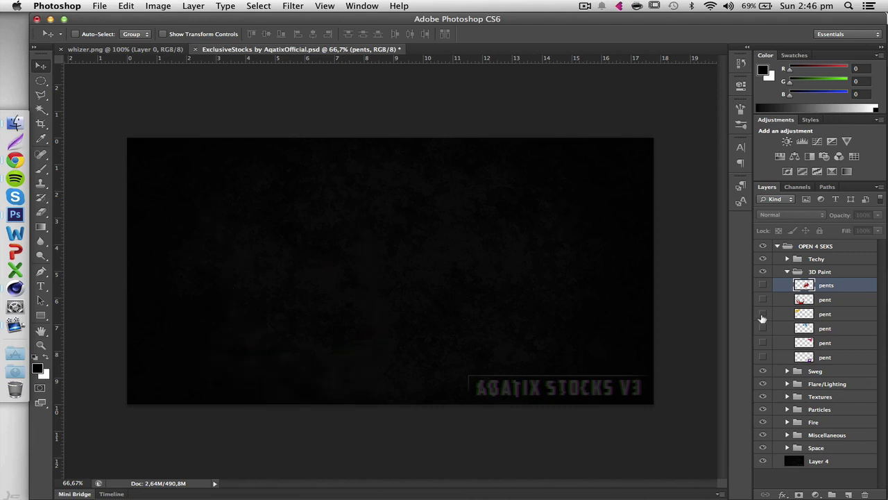
pyautogui.click(763, 314)
pyautogui.click(762, 313)
pyautogui.click(763, 329)
pyautogui.click(762, 329)
pyautogui.click(763, 342)
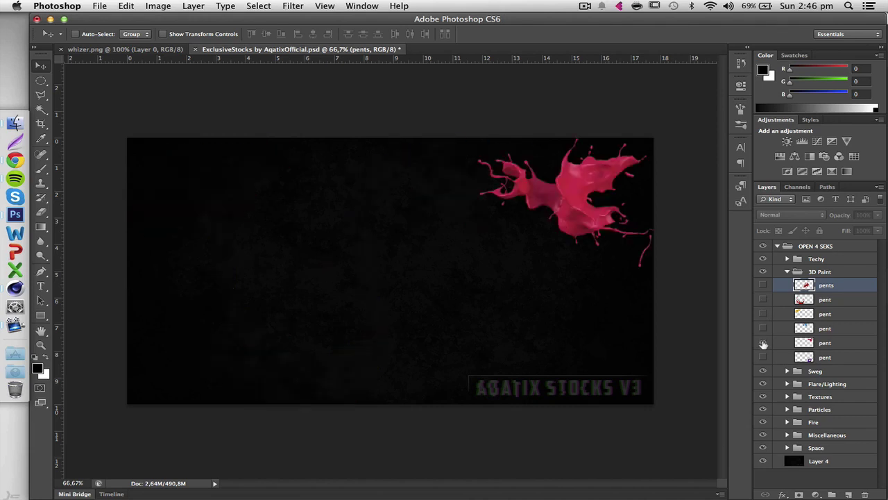
pyautogui.click(763, 343)
pyautogui.click(763, 356)
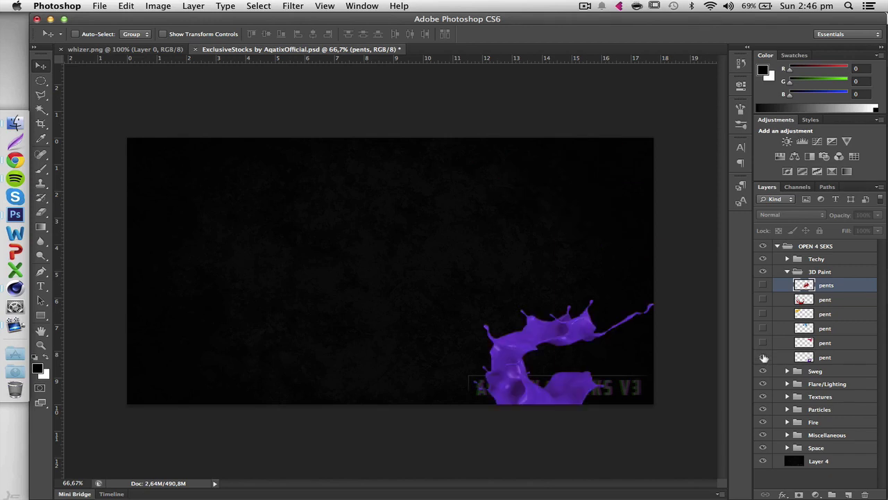
pyautogui.click(763, 357)
pyautogui.click(762, 284)
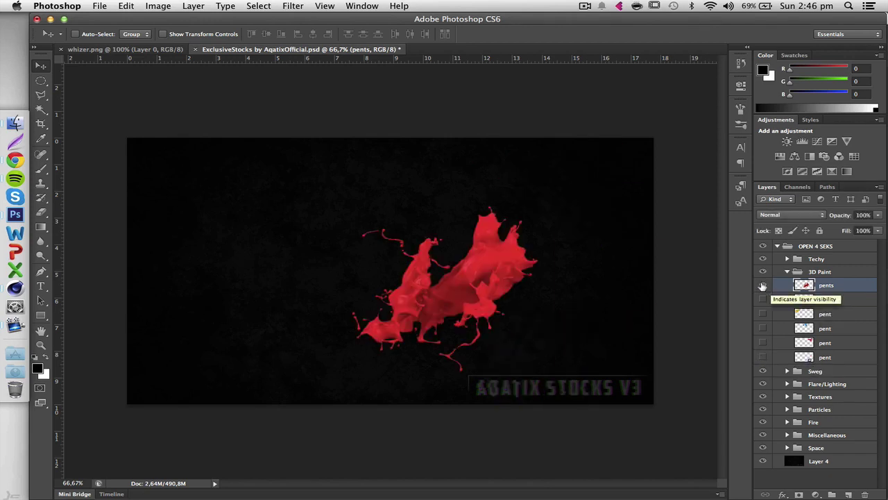
pyautogui.click(763, 284)
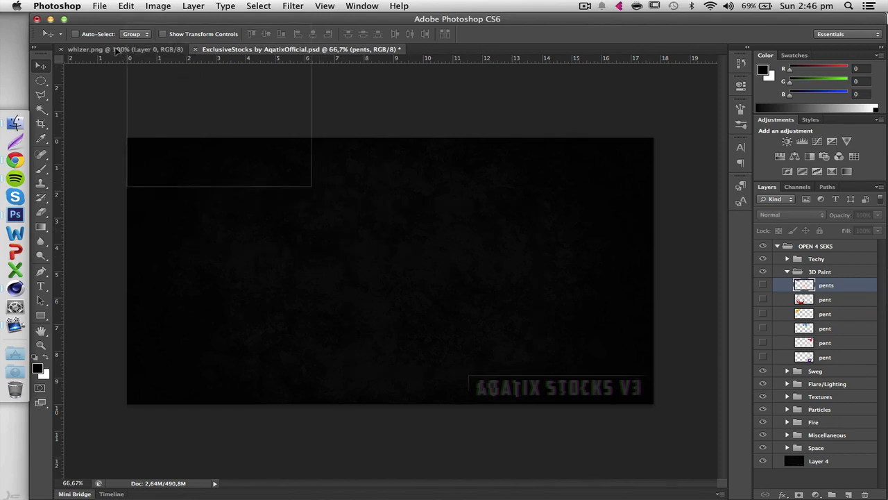
# - Copy the red pents splash layer into whizer.png and place it across the middle of the lettering
pyautogui.click(118, 49)
pyautogui.moveTo(242, 197); pyautogui.dragTo(512, 294)
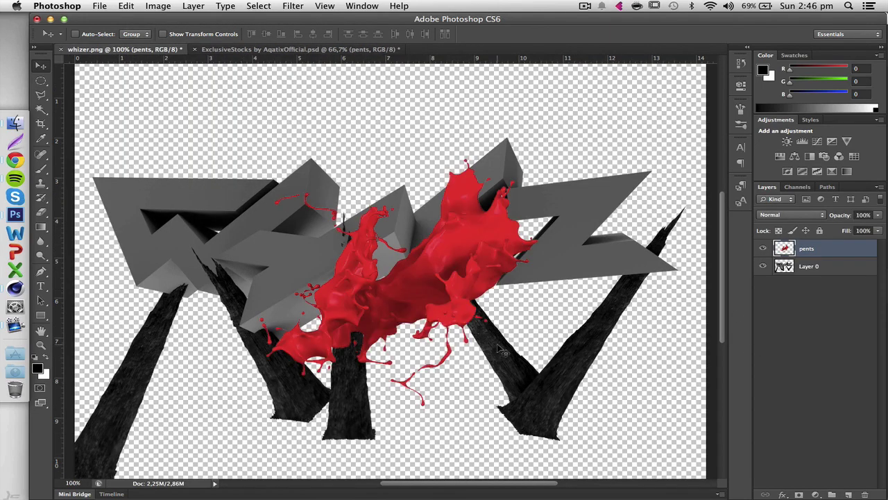
pyautogui.moveTo(501, 344); pyautogui.dragTo(466, 306)
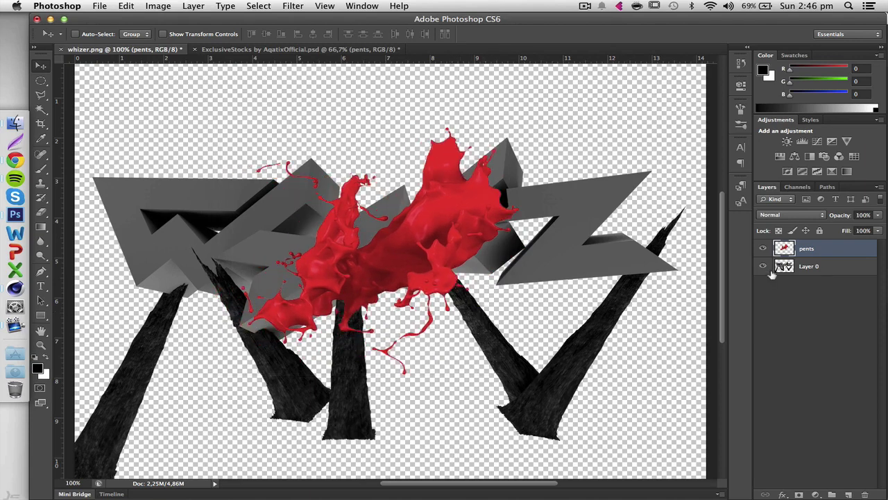
# - Move pents beneath Layer 0 and add a new black-filled layer under it as the background
pyautogui.moveTo(818, 254); pyautogui.dragTo(817, 281)
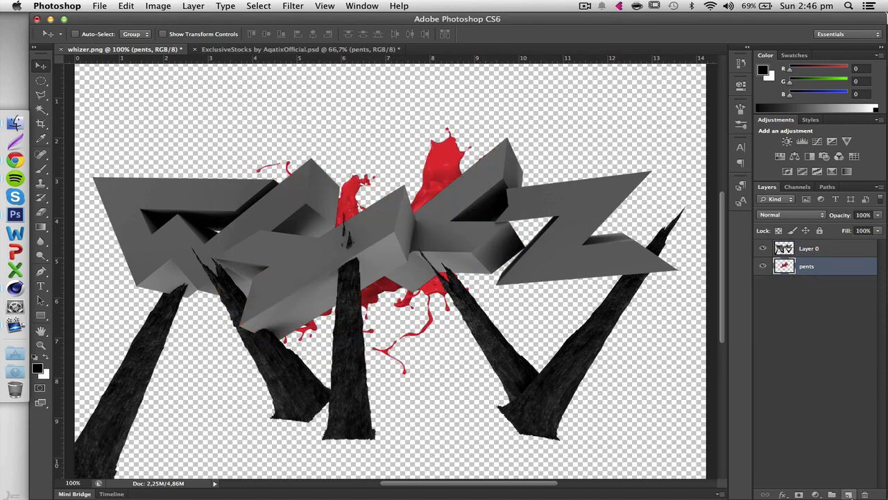
pyautogui.keyDown('super'); pyautogui.click(849, 494); pyautogui.keyUp('super')
pyautogui.hotkey('alt', 'BackSpace')
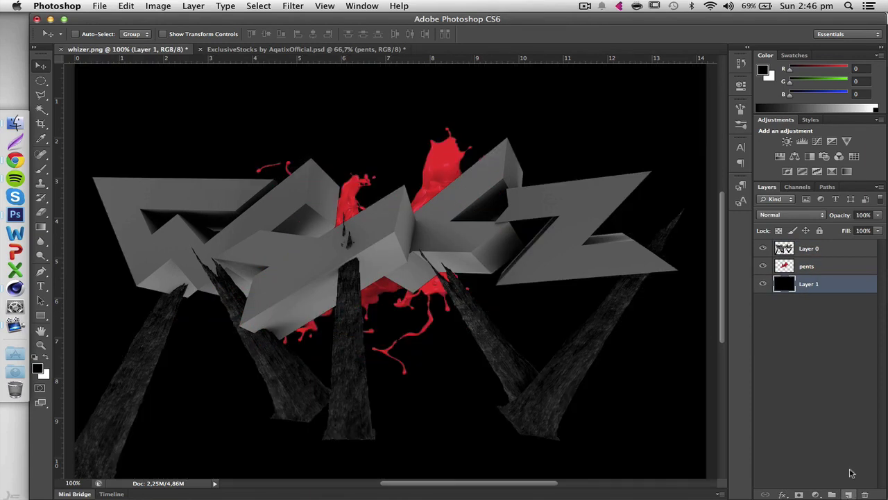
# - Bring the pents layer in front of Layer 0 and reposition the splash over the middle letters
pyautogui.click(817, 269)
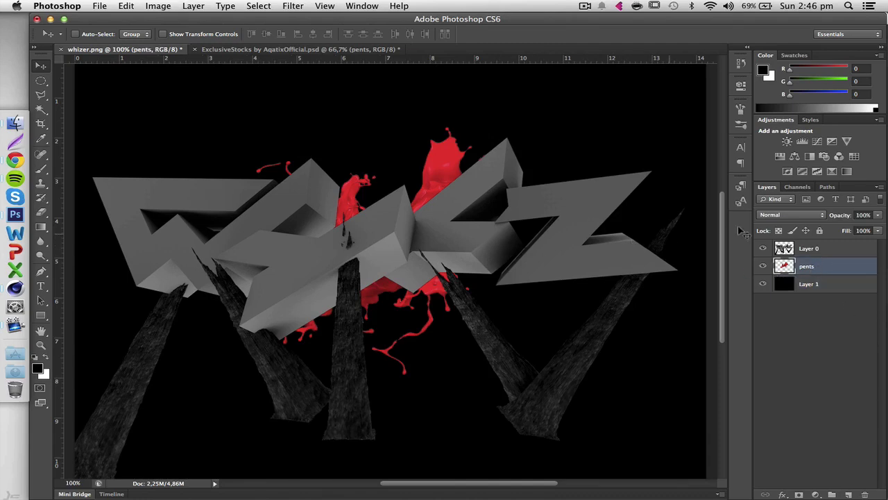
pyautogui.moveTo(841, 271); pyautogui.dragTo(828, 241)
pyautogui.moveTo(428, 223)
pyautogui.mouseDown()
pyautogui.moveTo(381, 205)
pyautogui.moveTo(522, 306)
pyautogui.moveTo(368, 310)
pyautogui.moveTo(380, 278)
pyautogui.moveTo(543, 288)
pyautogui.moveTo(400, 213)
pyautogui.moveTo(344, 229)
pyautogui.moveTo(326, 312)
pyautogui.moveTo(305, 267)
pyautogui.moveTo(468, 341)
pyautogui.moveTo(486, 307)
pyautogui.moveTo(394, 255)
pyautogui.moveTo(350, 296)
pyautogui.moveTo(399, 282)
pyautogui.moveTo(393, 384)
pyautogui.moveTo(560, 260)
pyautogui.moveTo(449, 249)
pyautogui.moveTo(375, 217)
pyautogui.mouseUp()
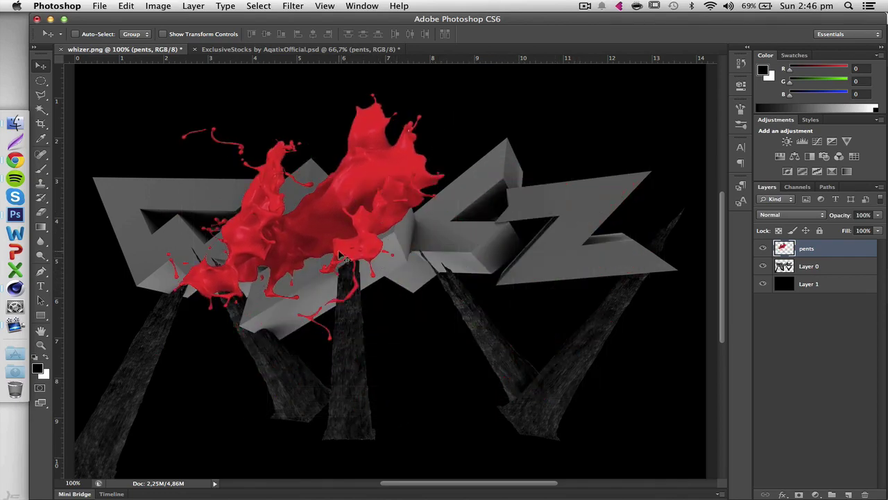
pyautogui.moveTo(342, 255)
pyautogui.mouseDown()
pyautogui.moveTo(452, 266)
pyautogui.moveTo(326, 278)
pyautogui.moveTo(486, 274)
pyautogui.moveTo(355, 248)
pyautogui.mouseUp()
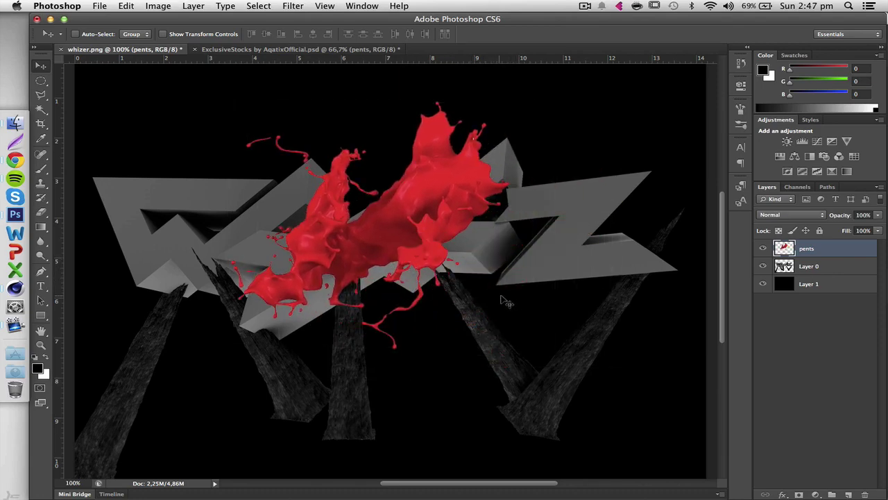
# - Rotate the red splash clockwise until it runs roughly horizontally, and shift it down over the middle letters
pyautogui.hotkey('ctrl', 't')
pyautogui.moveTo(601, 269); pyautogui.dragTo(483, 369)
pyautogui.press('Return')
pyautogui.moveTo(412, 290); pyautogui.dragTo(411, 327)
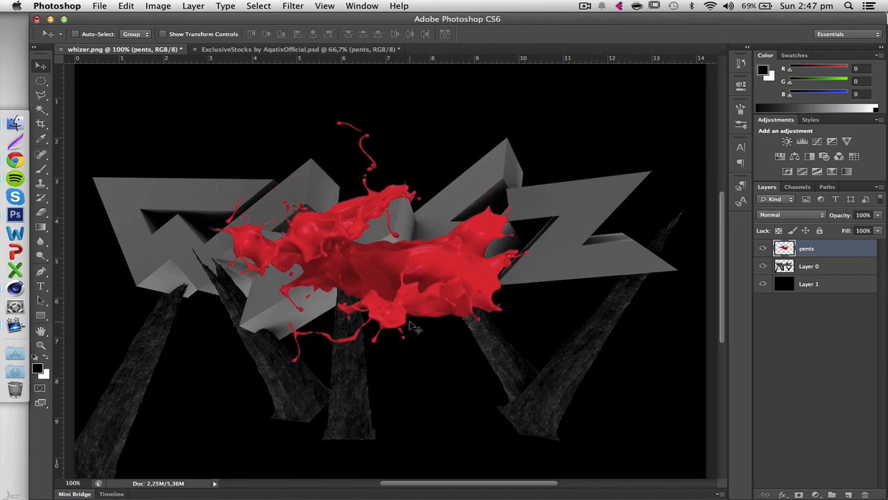
# - Start a Polygonal Lasso outline on pents, tracing along the underside of the upper-left paint strand and down past its lower end
pyautogui.press('super+plus')
pyautogui.hscroll(-2, 374, 320)
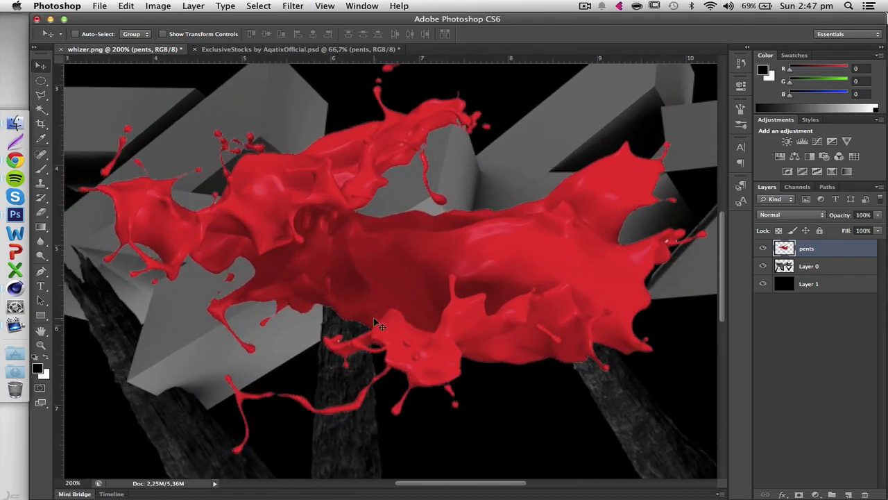
pyautogui.hscroll(-4, 375, 324)
pyautogui.scroll(1, 376, 324)
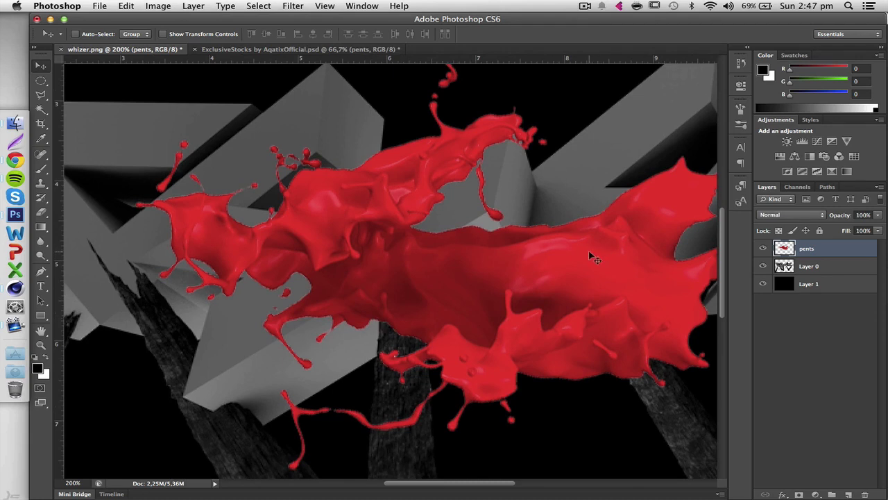
pyautogui.press('l')
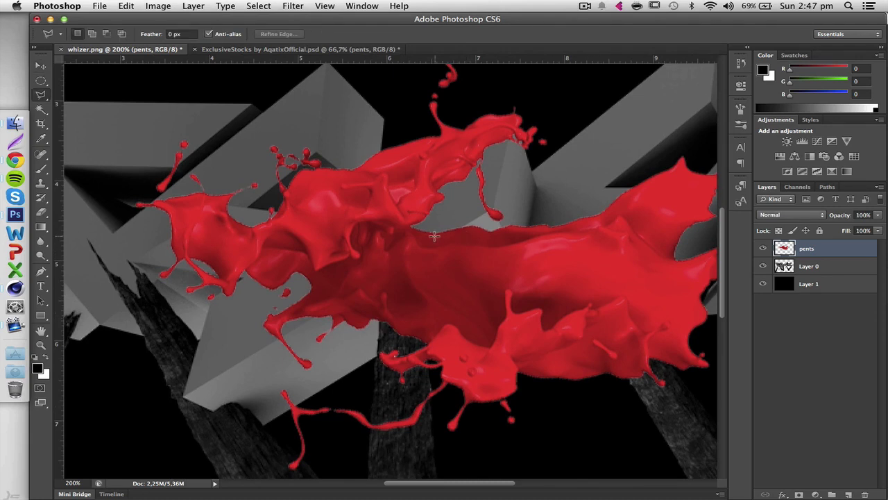
pyautogui.click(46, 98)
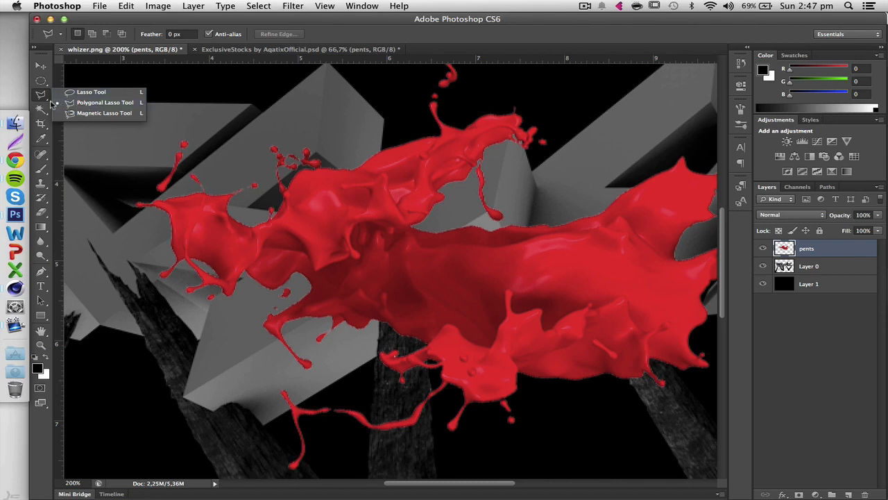
pyautogui.click(84, 92)
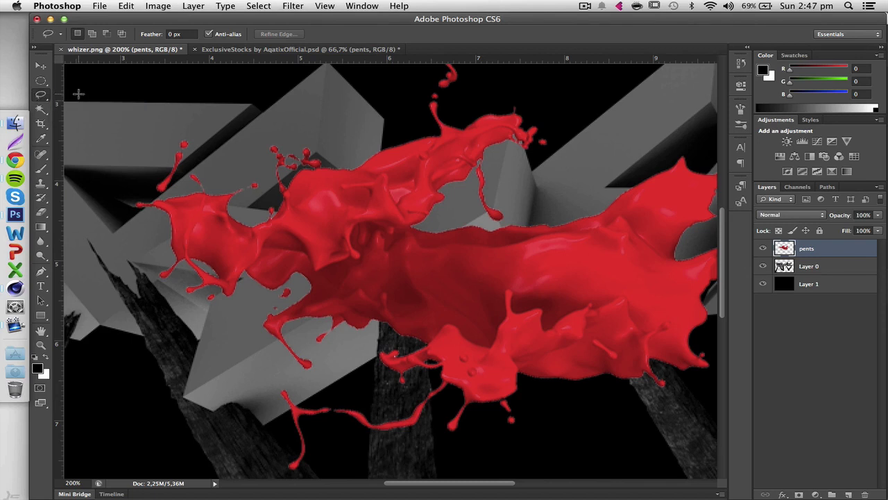
pyautogui.click(42, 98)
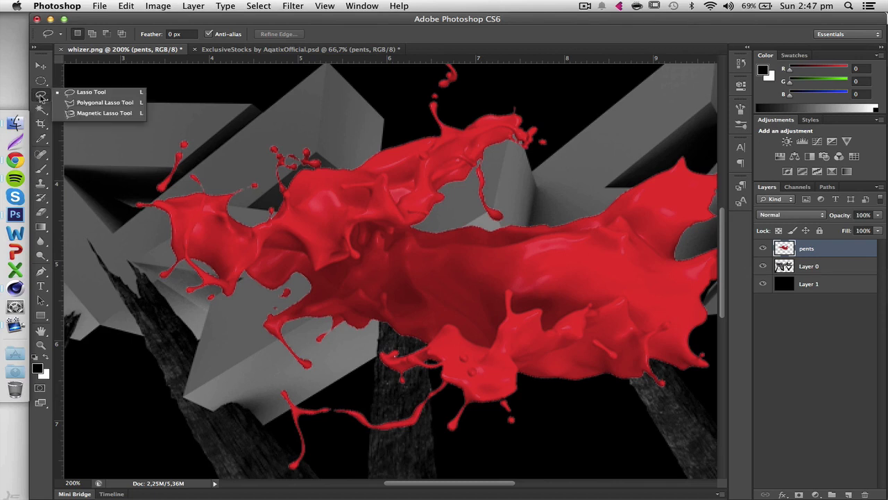
pyautogui.click(86, 104)
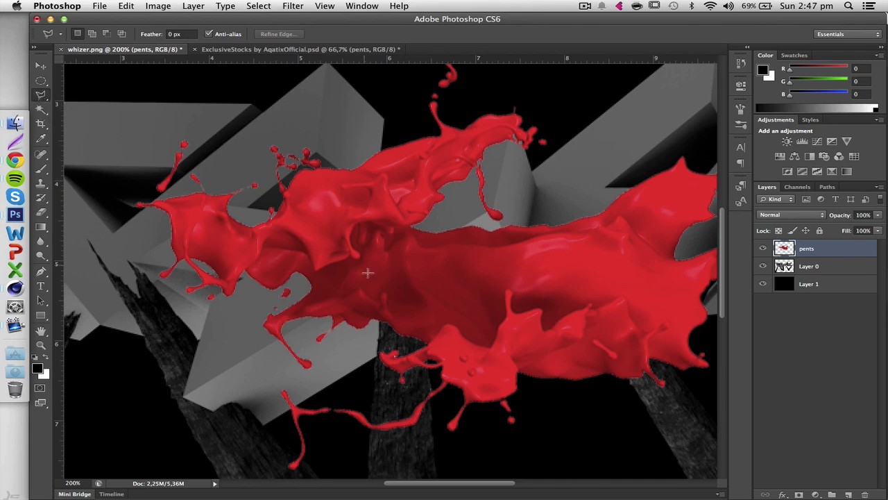
pyautogui.click(394, 233)
pyautogui.click(369, 232)
pyautogui.click(352, 229)
pyautogui.click(358, 258)
pyautogui.click(315, 267)
pyautogui.click(263, 247)
pyautogui.click(243, 270)
pyautogui.click(243, 306)
pyautogui.click(231, 405)
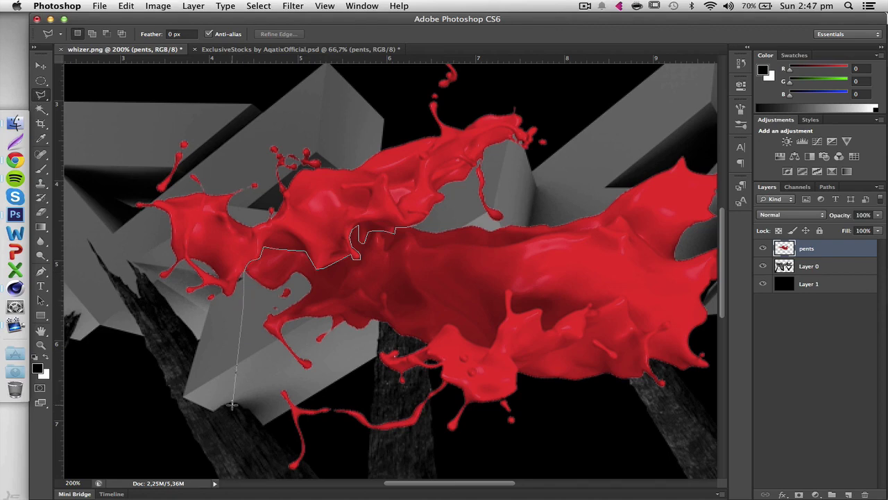
# - Continue the lasso outline around the lower and right parts of the splash and close the selection
pyautogui.scroll(-3, 231, 404)
pyautogui.scroll(-3, 232, 405)
pyautogui.click(246, 438)
pyautogui.click(557, 438)
pyautogui.hscroll(6, 558, 438)
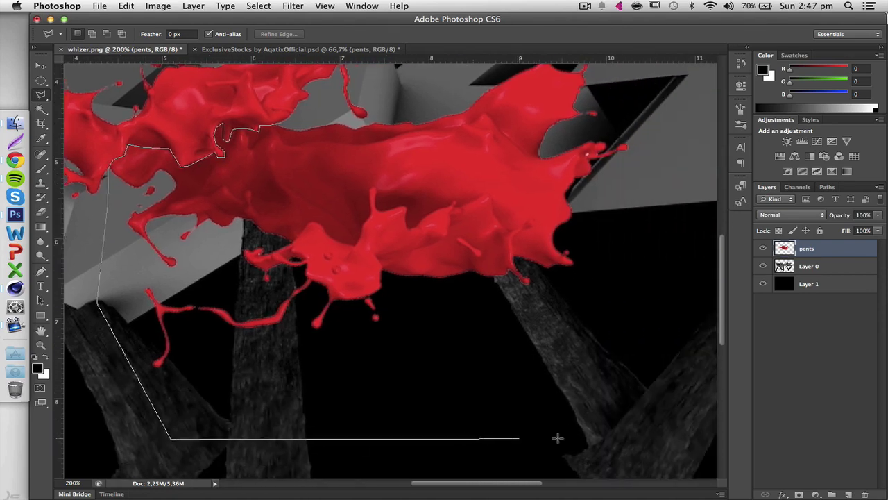
pyautogui.click(657, 306)
pyautogui.scroll(4, 547, 149)
pyautogui.hscroll(-3, 547, 150)
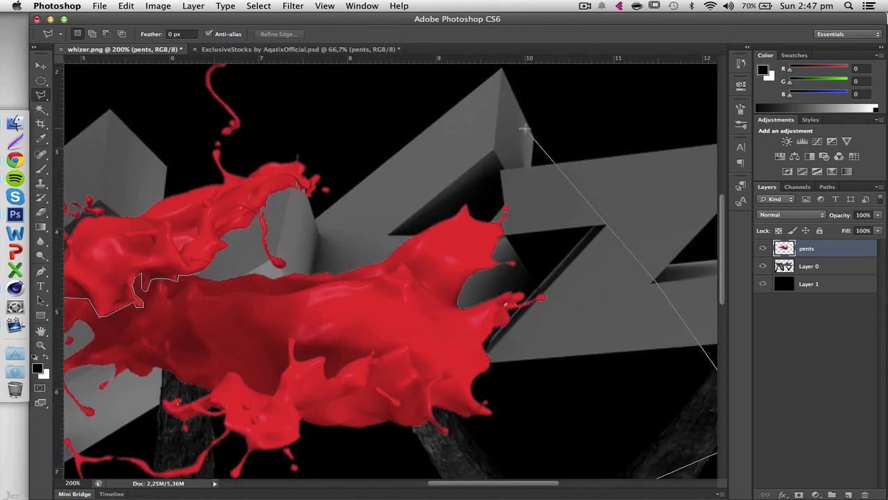
pyautogui.click(527, 131)
pyautogui.click(408, 217)
pyautogui.doubleClick(238, 254)
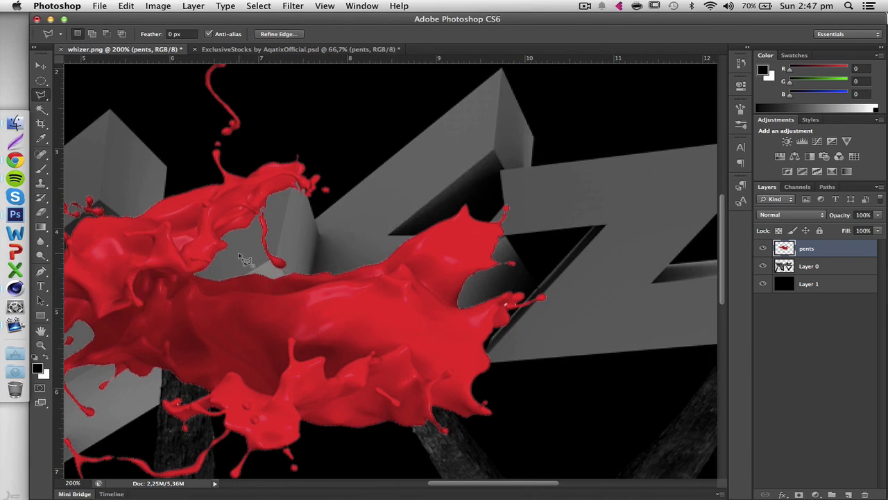
pyautogui.press('Return')
# - Delete the selected lower part of the splash from pents, clear the selection and switch to the Move tool
pyautogui.press('Delete')
pyautogui.press('super+d')
pyautogui.press('super+minus')
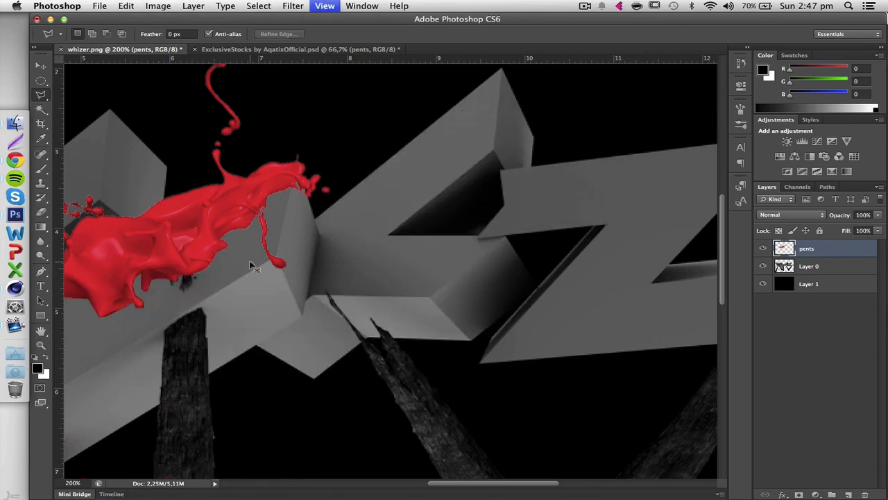
pyautogui.press('v')
pyautogui.press('super+plus')
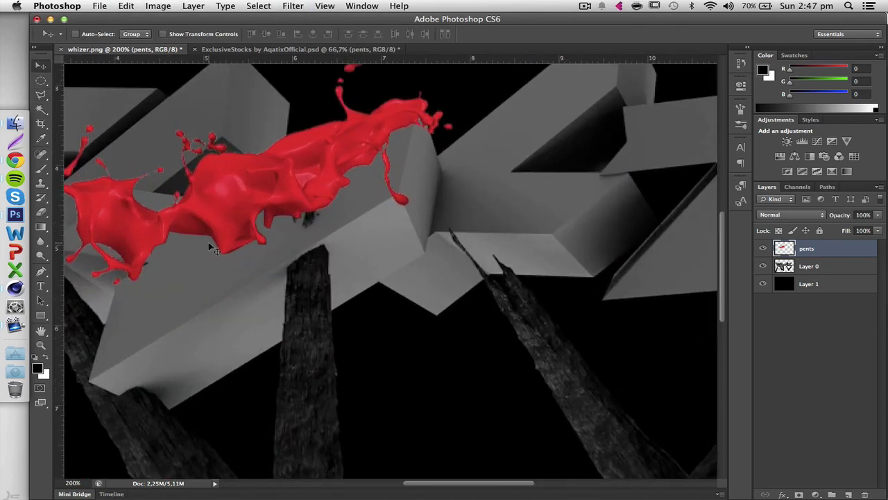
pyautogui.moveTo(166, 212); pyautogui.dragTo(273, 234)
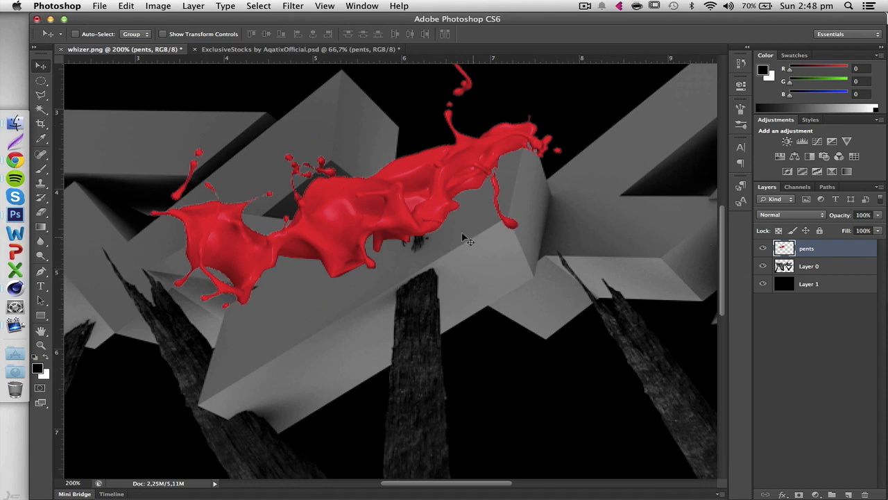
# - Lower the opacity of pents to 49% and shift the red splash left and slightly down over the lettering
pyautogui.moveTo(843, 217); pyautogui.dragTo(817, 221)
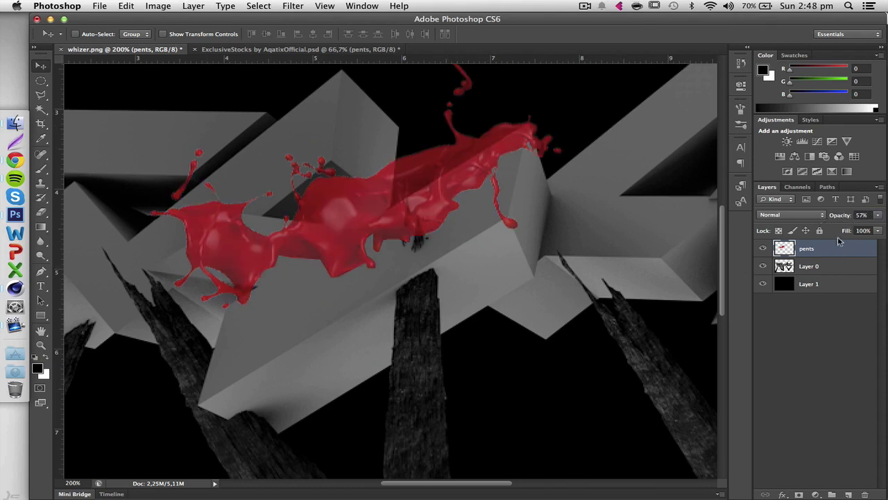
pyautogui.moveTo(842, 219); pyautogui.dragTo(836, 220)
pyautogui.moveTo(424, 221); pyautogui.dragTo(371, 246)
pyautogui.press('super+plus')
pyautogui.hscroll(-5, 286, 251)
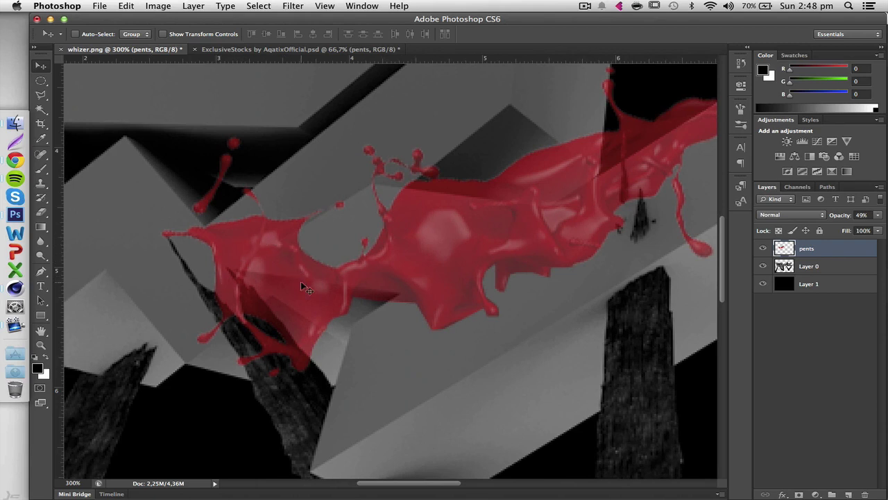
pyautogui.moveTo(301, 281)
pyautogui.mouseDown()
pyautogui.moveTo(295, 273)
pyautogui.moveTo(301, 283)
pyautogui.mouseUp()
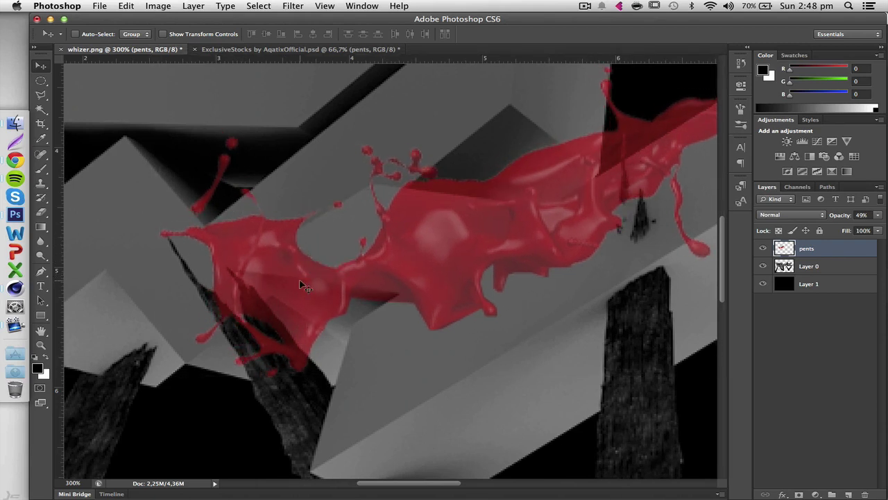
# - Lasso the paint sliver under the upper strand of the splash's left part, delete it and clear the selection
pyautogui.press('l')
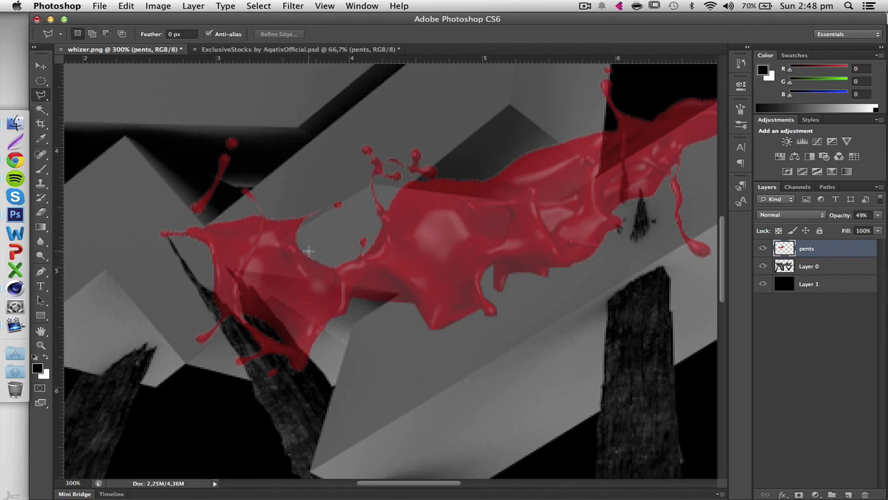
pyautogui.click(308, 254)
pyautogui.doubleClick(280, 240)
pyautogui.click(294, 233)
pyautogui.click(310, 219)
pyautogui.click(320, 240)
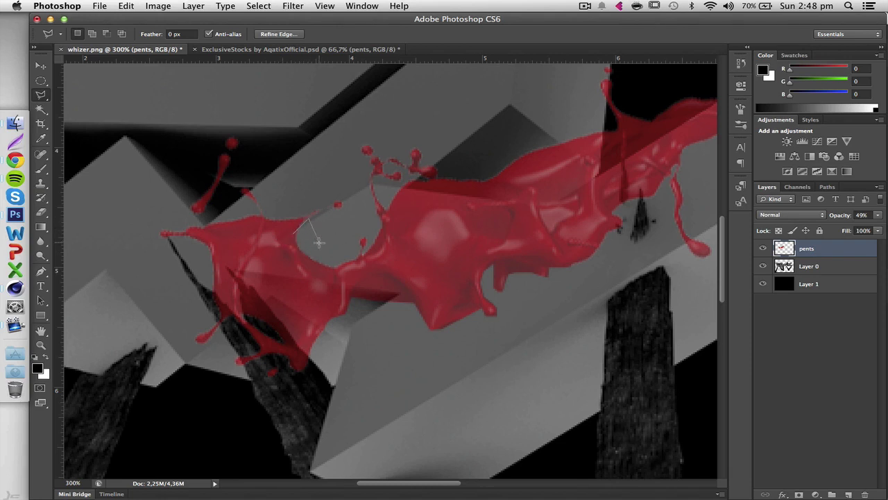
pyautogui.doubleClick(281, 236)
pyautogui.press('BackSpace')
pyautogui.press('super+d')
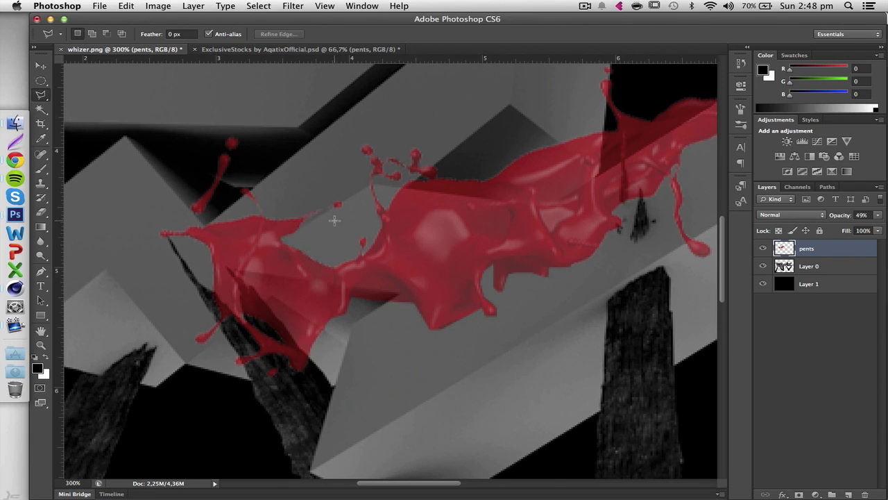
# - Trim the droplet at the tip of the left part's upper strand with a triangular lasso selection, and deselect
pyautogui.click(359, 190)
pyautogui.click(280, 240)
pyautogui.doubleClick(331, 250)
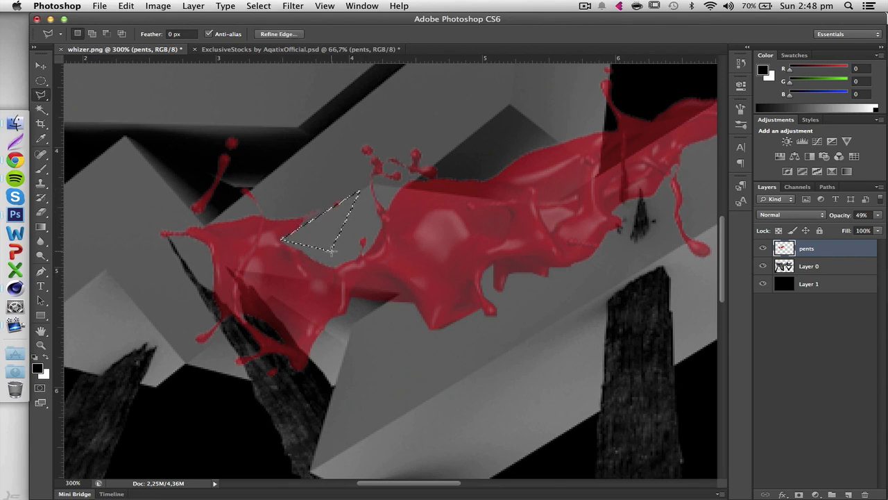
pyautogui.press('super+d')
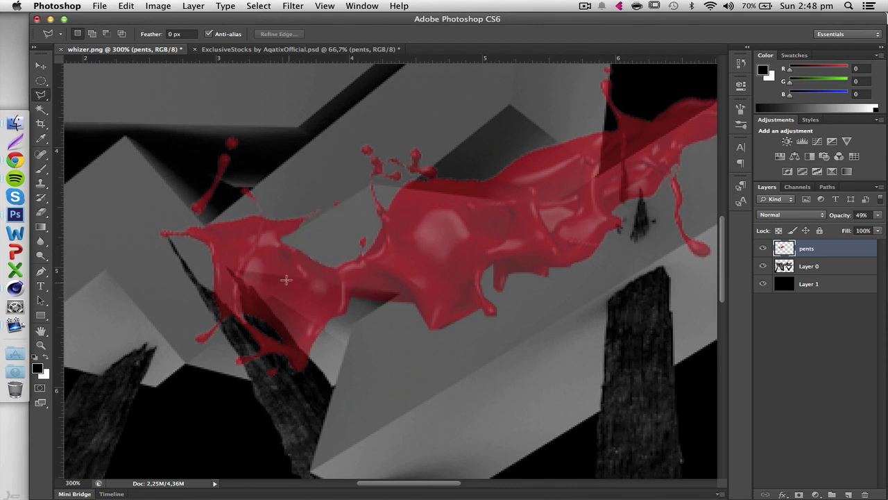
# - Lasso the inner body of the splash's left part, delete it to leave thin strands, deselect and switch to the Move tool
pyautogui.click(304, 279)
pyautogui.click(289, 255)
pyautogui.click(273, 246)
pyautogui.click(263, 248)
pyautogui.click(249, 262)
pyautogui.click(245, 273)
pyautogui.click(240, 295)
pyautogui.click(314, 364)
pyautogui.click(334, 361)
pyautogui.click(339, 321)
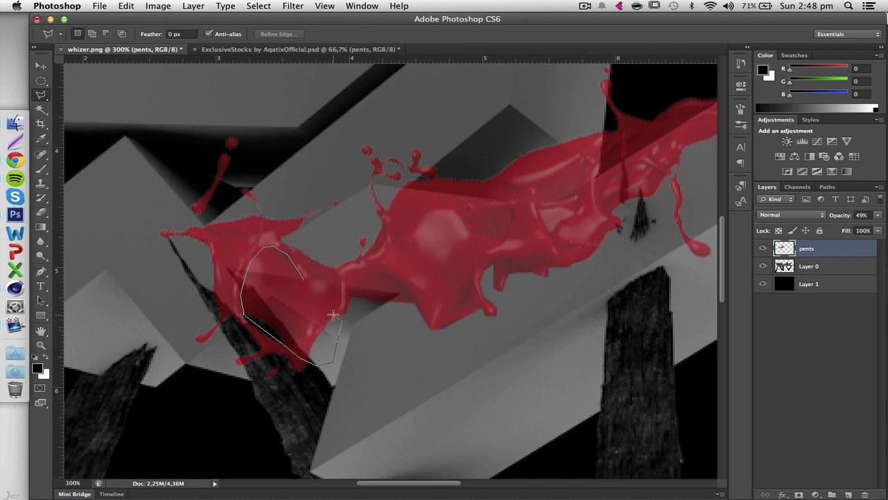
pyautogui.doubleClick(318, 278)
pyautogui.press('Delete')
pyautogui.press('super+d')
pyautogui.press('v')
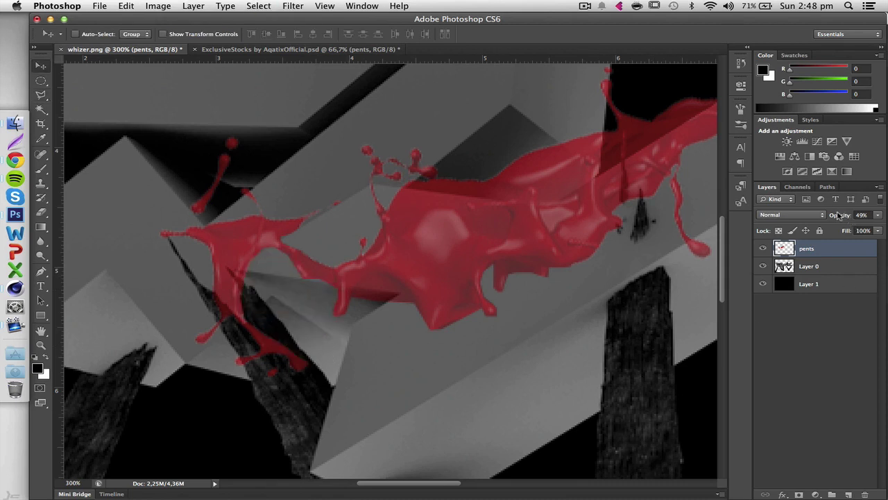
# - Restore the opacity of pents to 100% and view the whole lettering at 100% zoom
pyautogui.moveTo(839, 218); pyautogui.dragTo(884, 226)
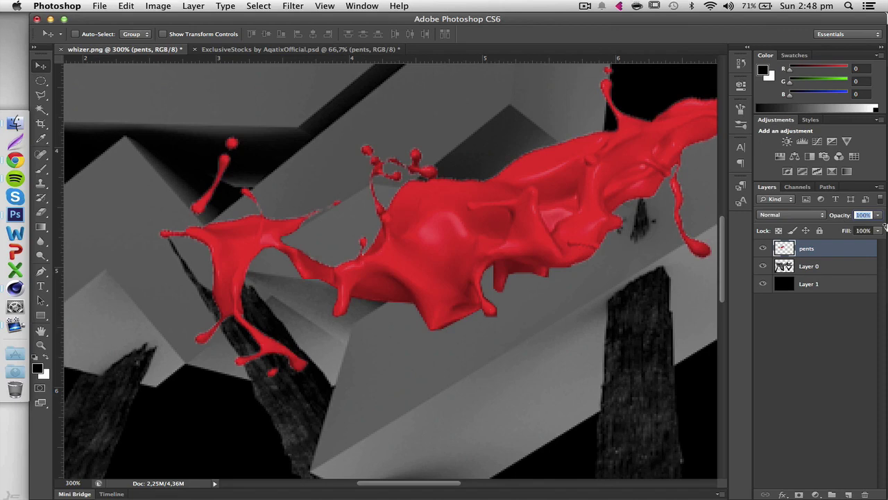
pyautogui.press('Return')
pyautogui.press('super+minus')
pyautogui.press('super+minus')
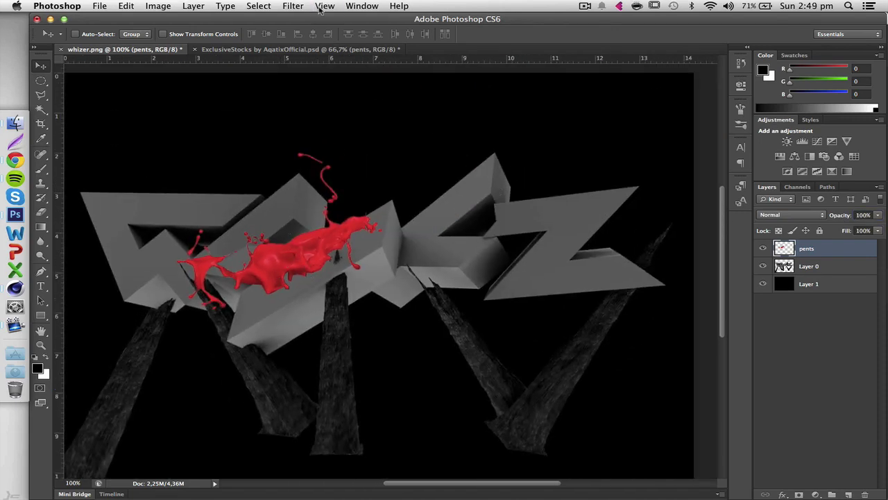
# - Switch to Finder and open the BGs folder inside the Photoshop folder
pyautogui.click(15, 122)
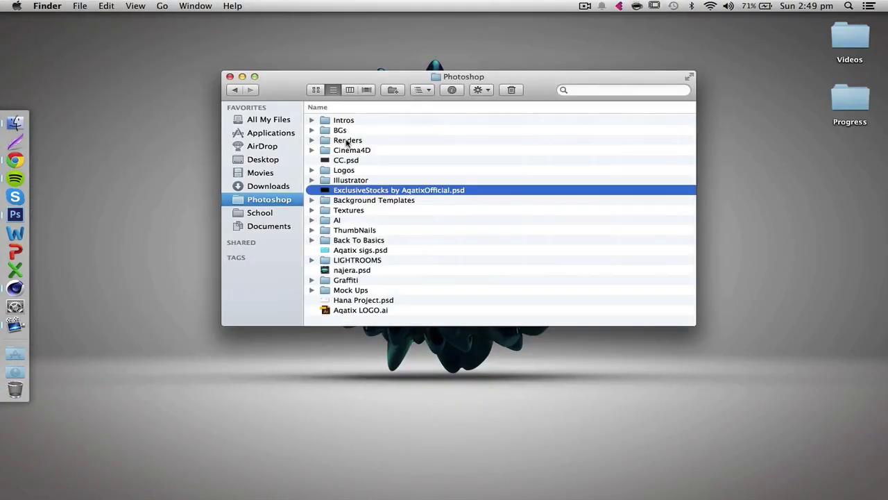
pyautogui.doubleClick(347, 141)
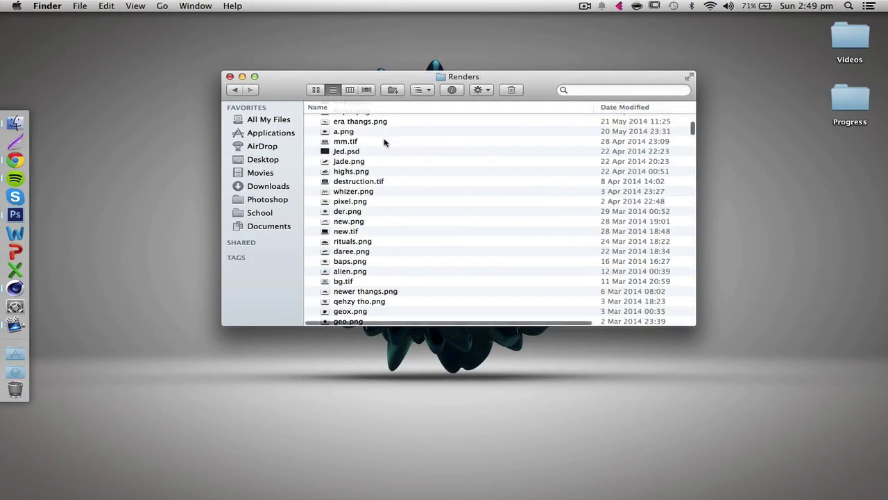
pyautogui.scroll(5, 385, 142)
pyautogui.click(259, 186)
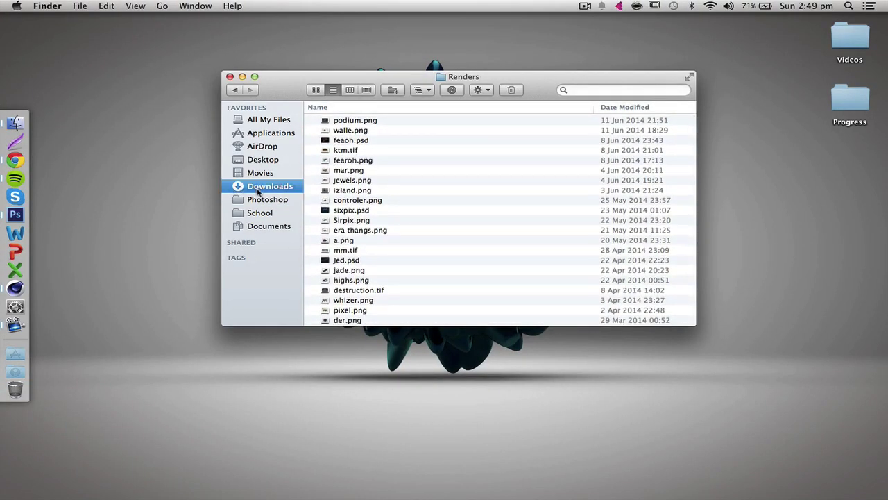
pyautogui.click(269, 199)
pyautogui.click(343, 131)
pyautogui.doubleClick(345, 130)
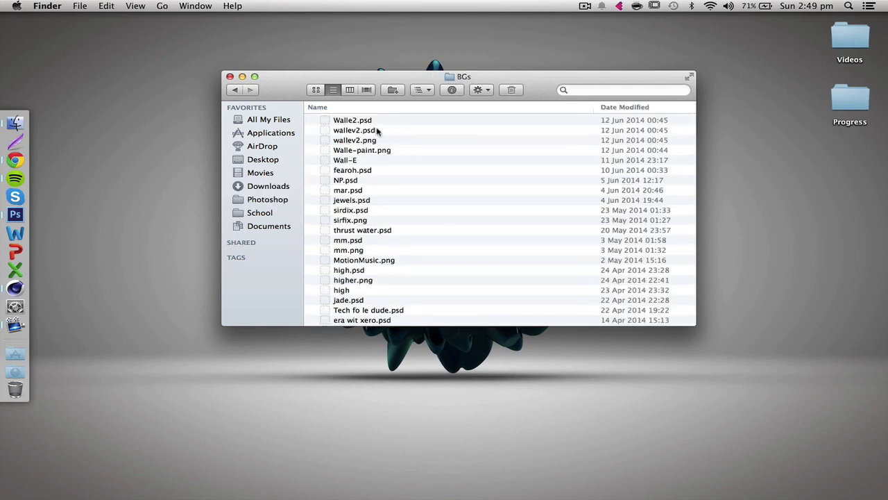
# - Preview Walle-paint.png with Quick Look and examine closely how the paint wraps around the dark opening in the render
pyautogui.click(351, 122)
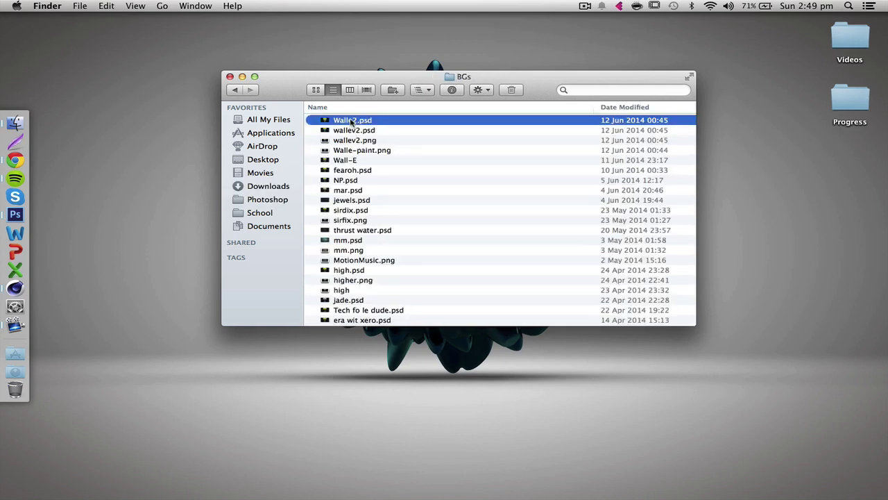
pyautogui.press('space')
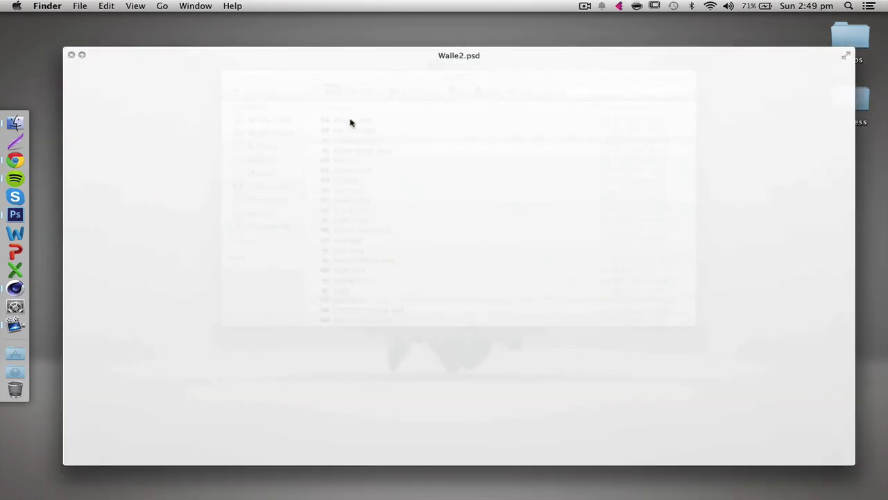
pyautogui.press('Down')
pyautogui.press('Down')
pyautogui.press('Down')
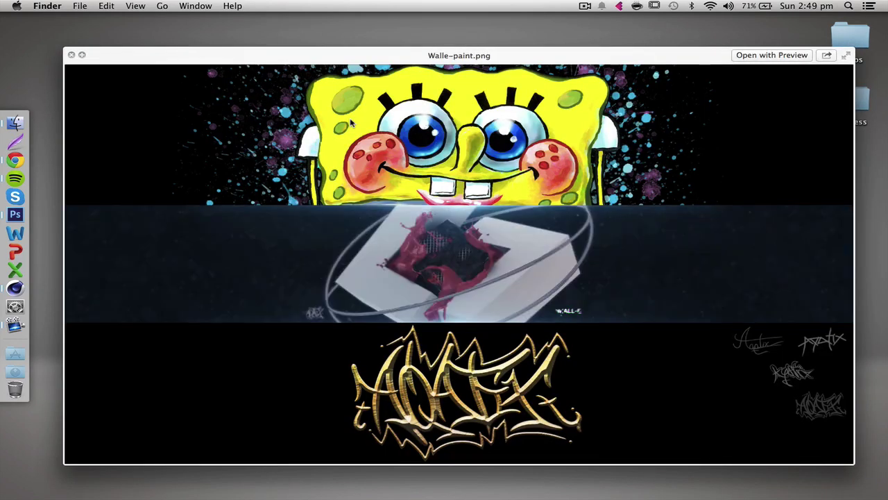
pyautogui.keyDown('alt'); pyautogui.scroll(3, 453, 269); pyautogui.keyUp('alt')
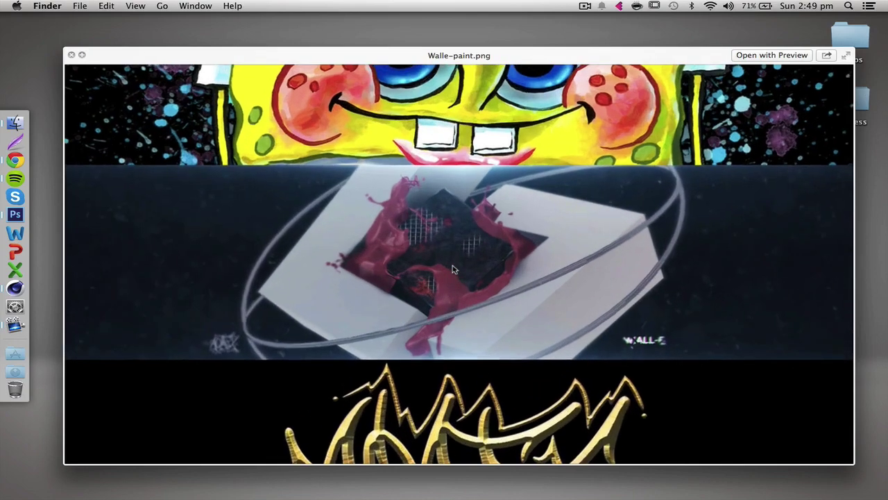
pyautogui.keyDown('alt'); pyautogui.scroll(4, 452, 269); pyautogui.keyUp('alt')
pyautogui.keyDown('alt'); pyautogui.scroll(-5, 452, 269); pyautogui.keyUp('alt')
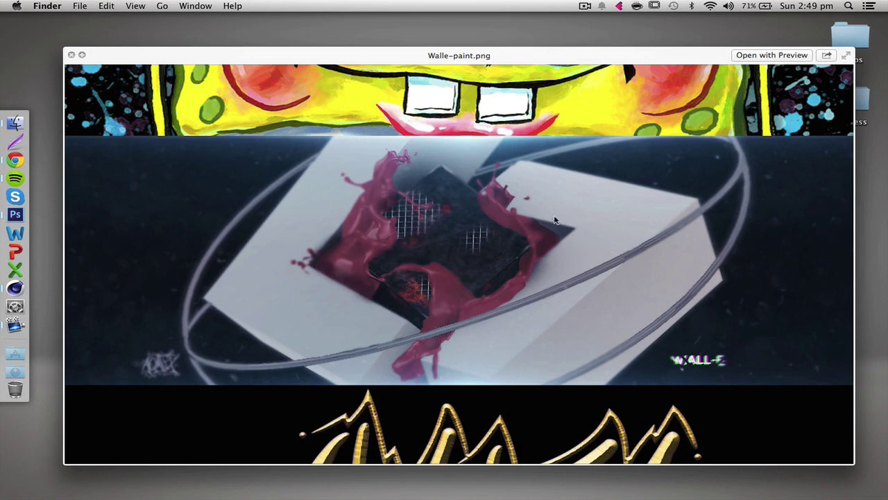
pyautogui.scroll(-3, 602, 241)
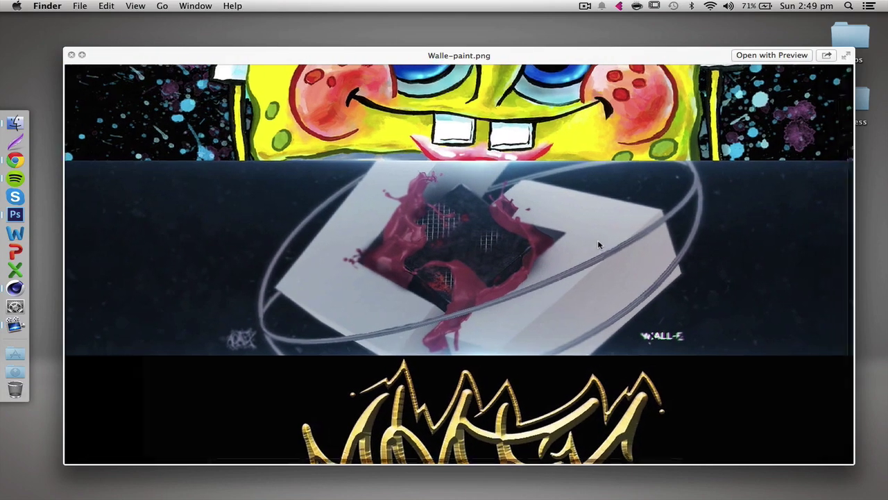
pyautogui.scroll(-5, 597, 239)
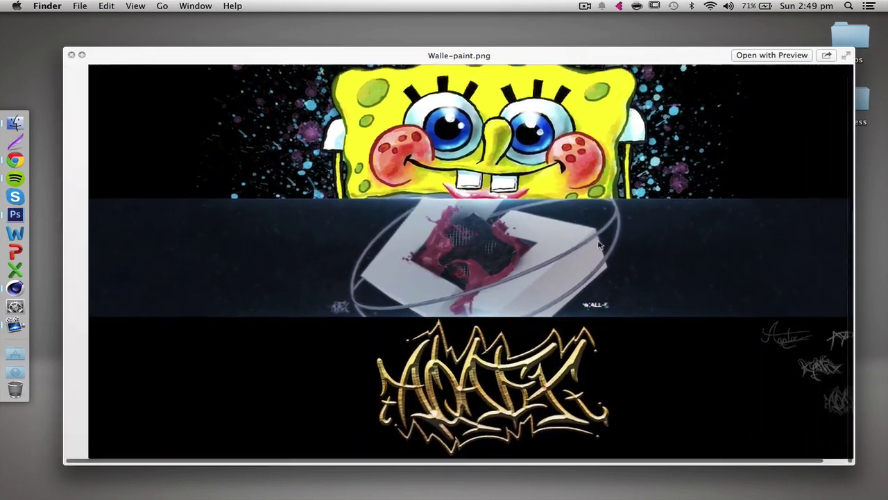
# - Close the preview and the Finder window, and switch back to Photoshop
pyautogui.press('space')
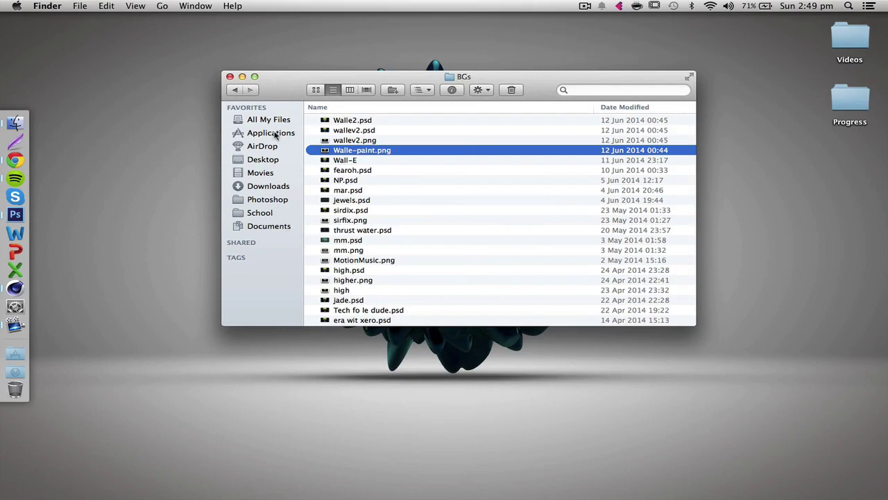
pyautogui.click(232, 77)
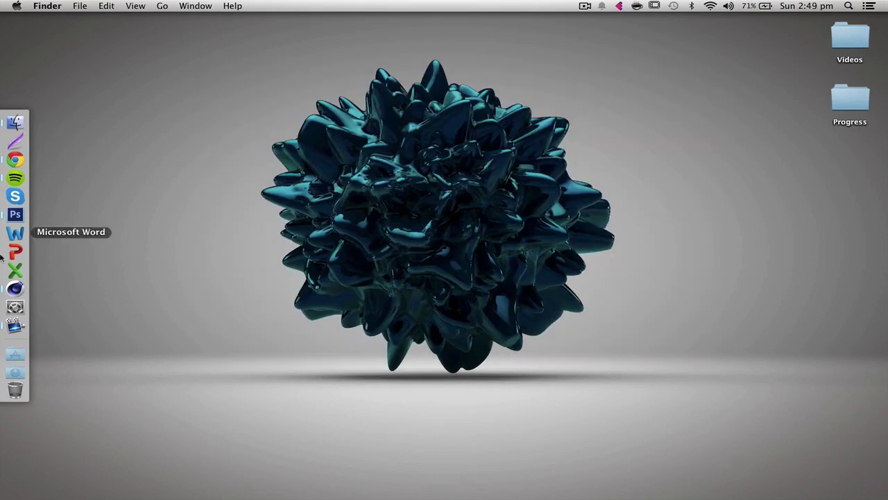
pyautogui.click(14, 214)
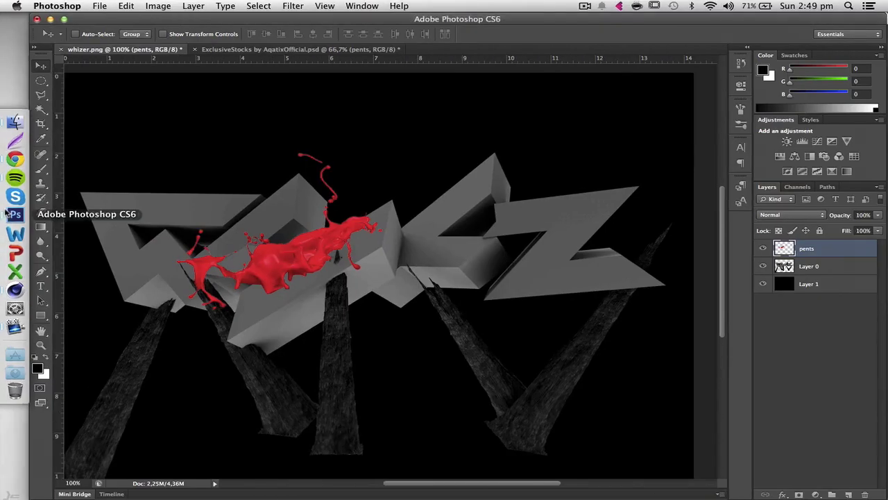